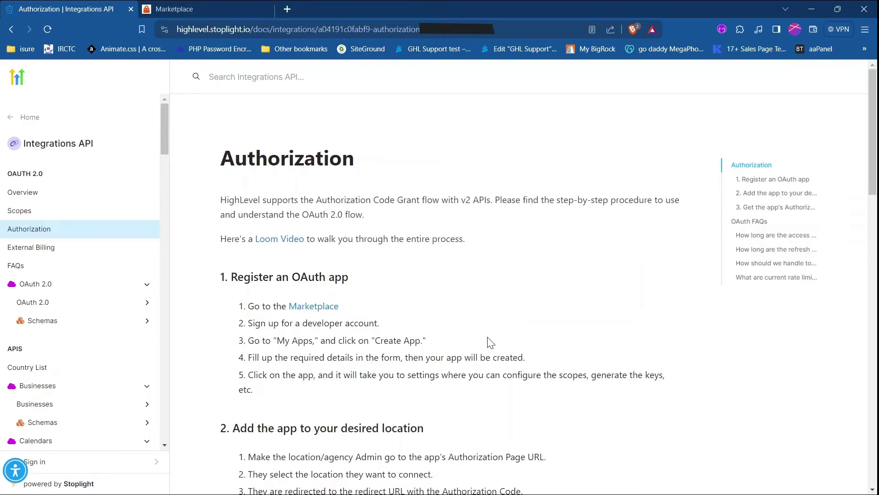
Create a private, white-label Marketplace app named "test app" with Agency and Sub-Account distribution
{"action": "scroll", "coordinate": [488, 342], "scroll_direction": "down", "scroll_amount": 12}
{"action": "scroll", "coordinate": [489, 338], "scroll_direction": "up", "scroll_amount": 12}
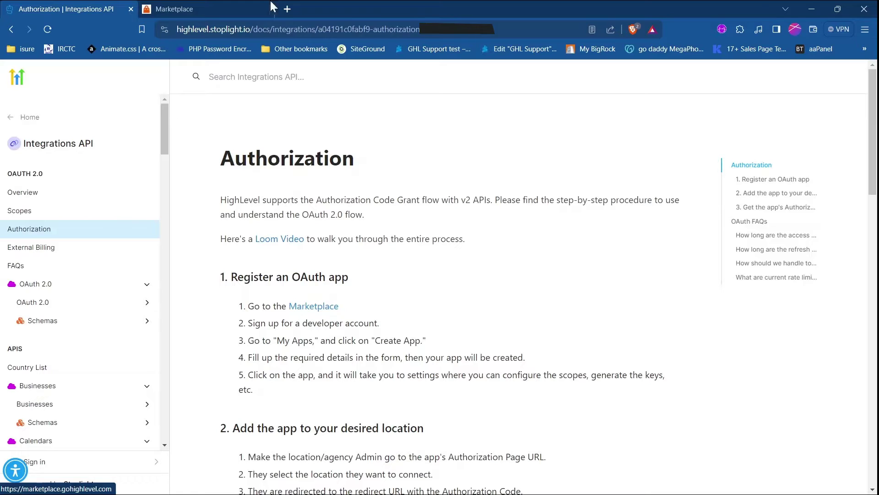
{"action": "left_click", "coordinate": [204, 2]}
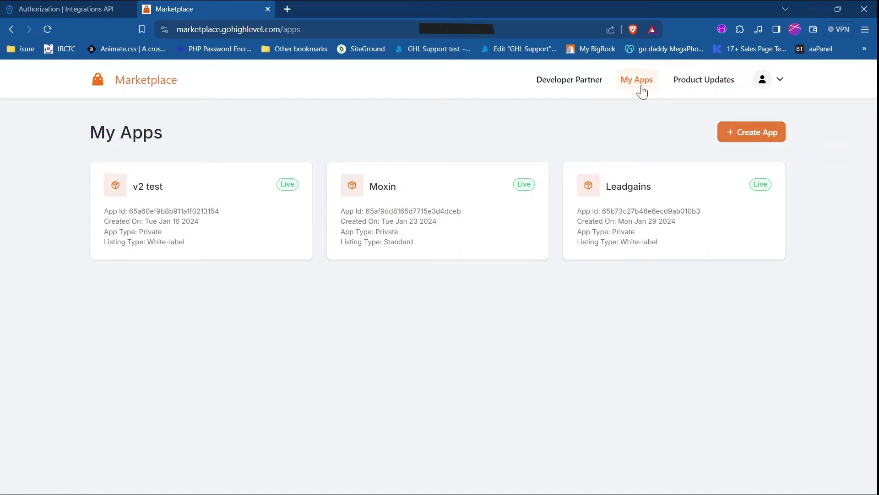
{"action": "left_click", "coordinate": [772, 138]}
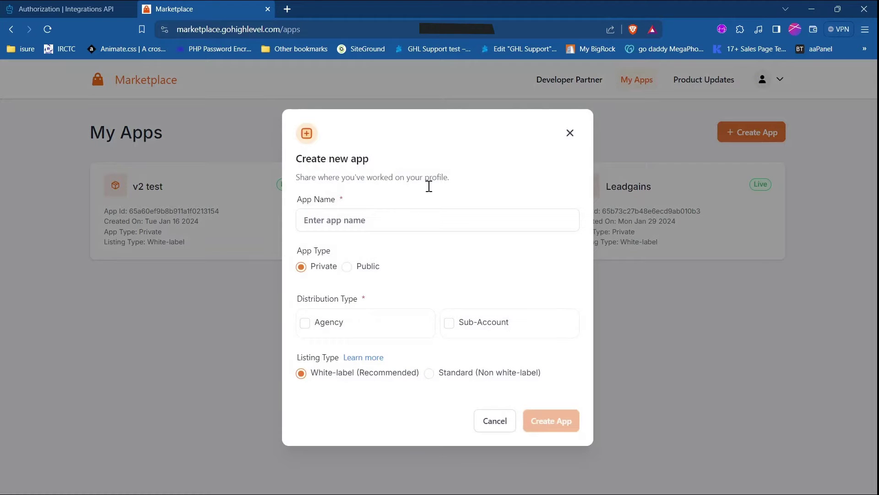
{"action": "type", "text": "test ap"}
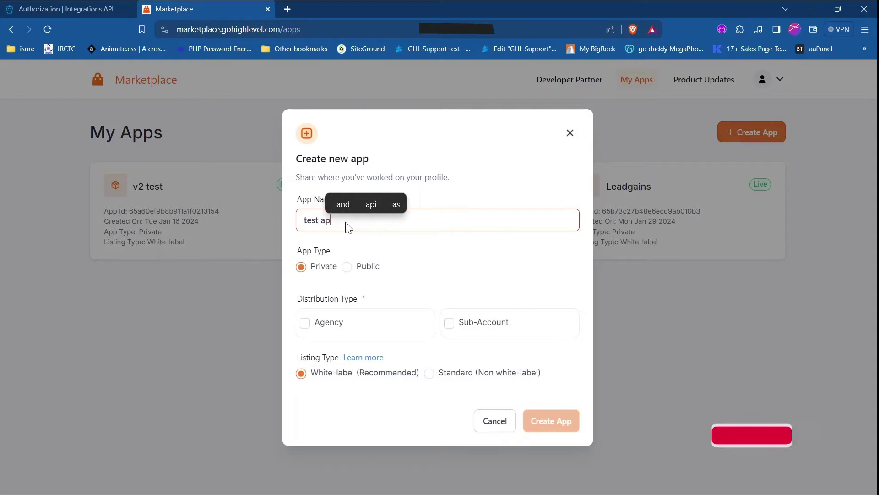
{"action": "type", "text": "p"}
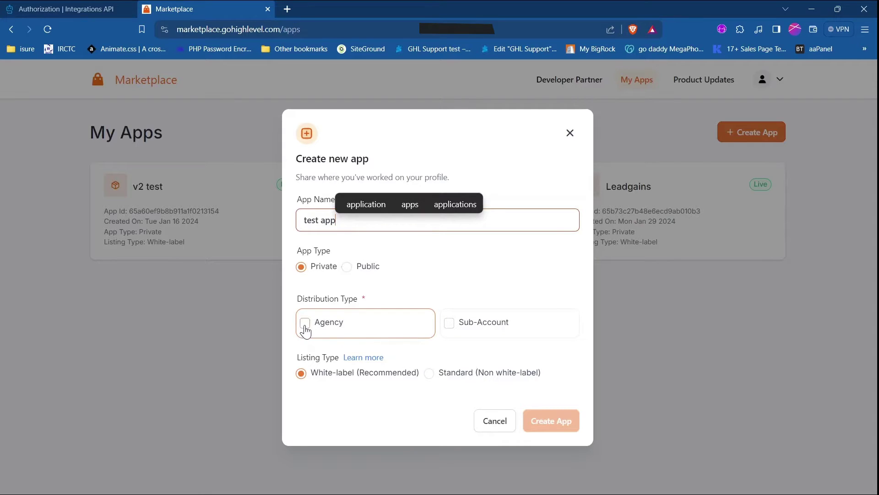
{"action": "left_click", "coordinate": [306, 326]}
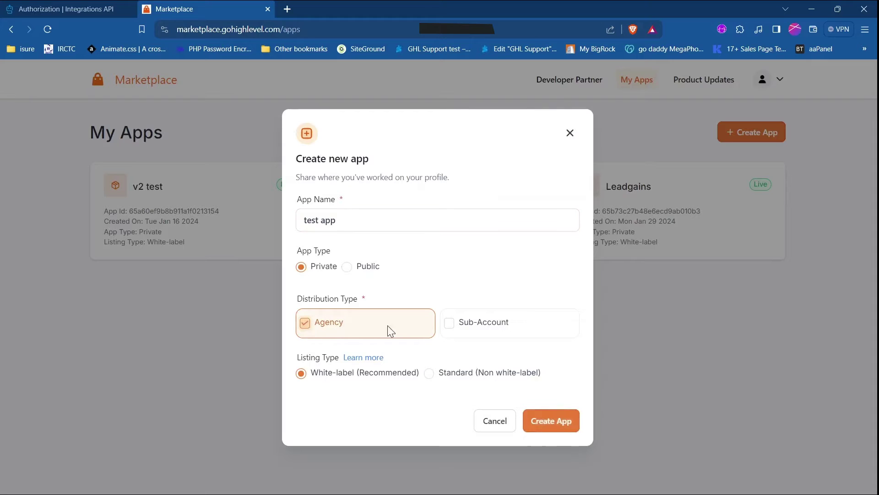
{"action": "left_click", "coordinate": [449, 326]}
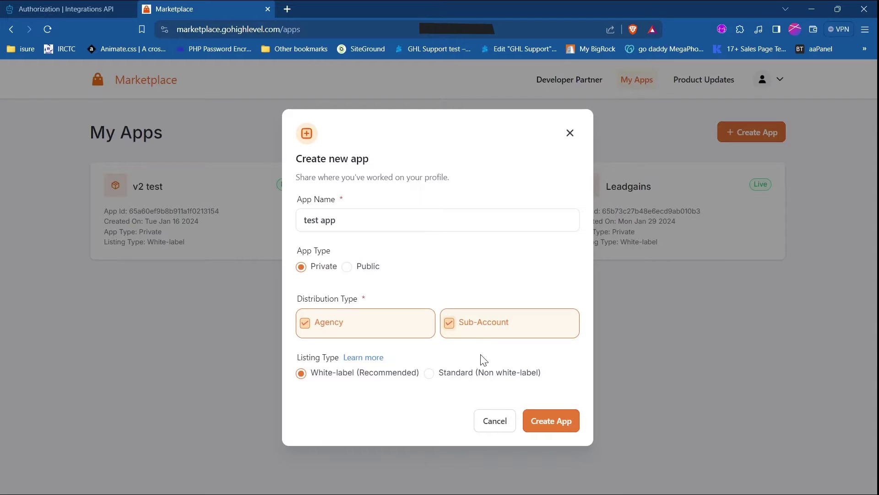
{"action": "left_click", "coordinate": [562, 423]}
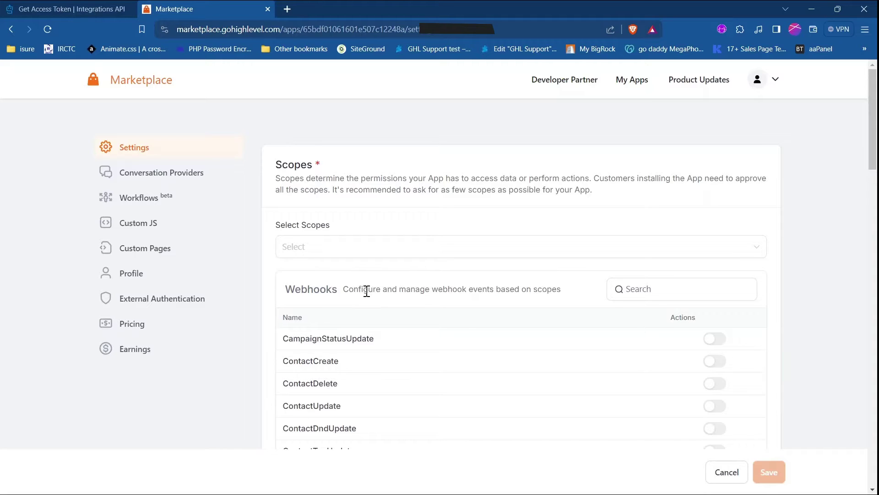
Add the contacts.readonly and contacts.write scopes to the app
{"action": "left_click", "coordinate": [346, 257]}
{"action": "scroll", "coordinate": [357, 367], "scroll_direction": "down", "scroll_amount": 5}
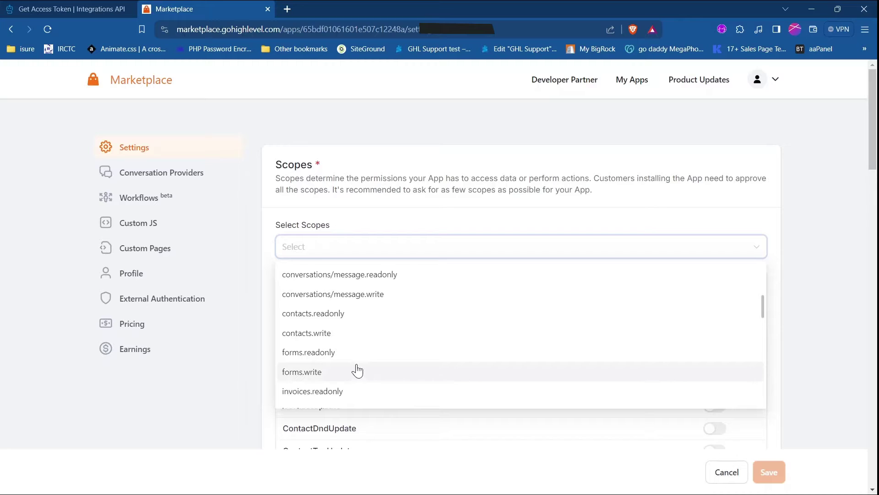
{"action": "left_click", "coordinate": [307, 317]}
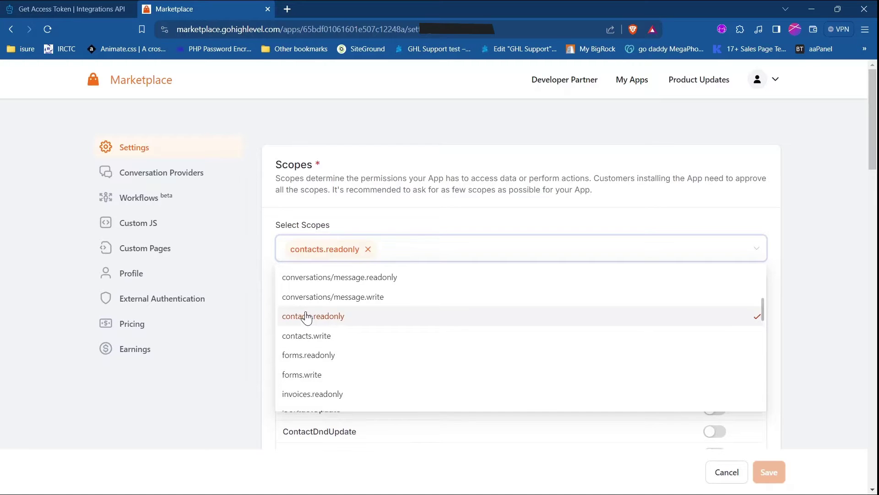
{"action": "left_click", "coordinate": [310, 339]}
{"action": "left_click", "coordinate": [476, 217]}
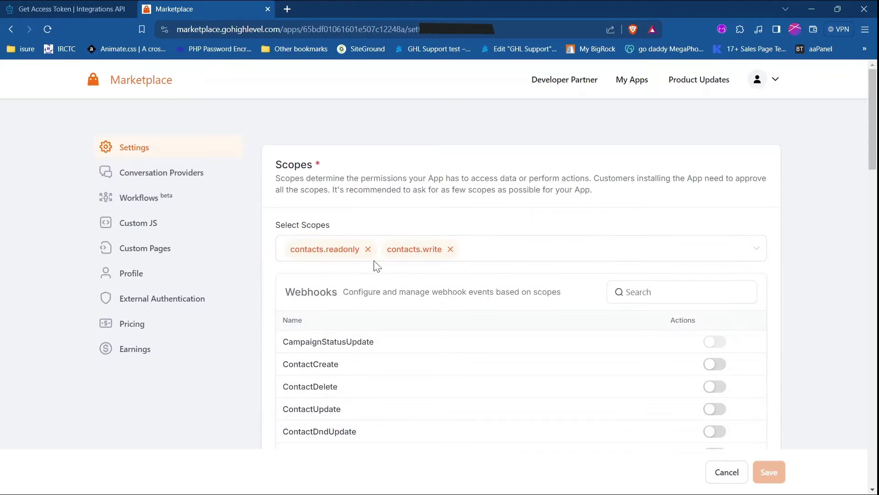
{"action": "scroll", "coordinate": [435, 335], "scroll_direction": "down", "scroll_amount": 15}
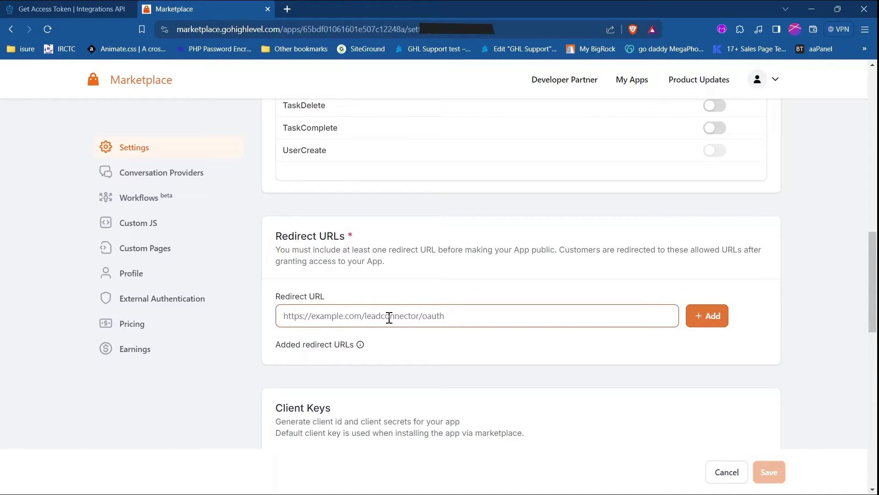
{"action": "key", "text": "alt+Tab"}
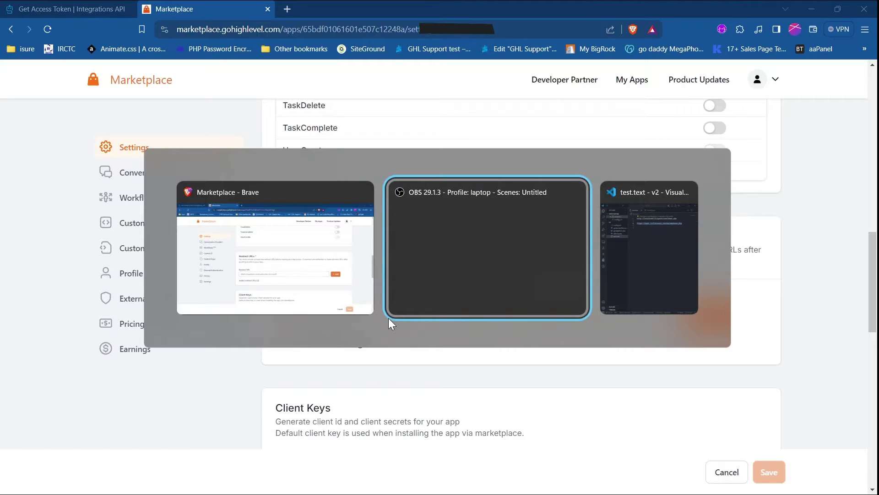
{"action": "key", "text": "alt+Tab"}
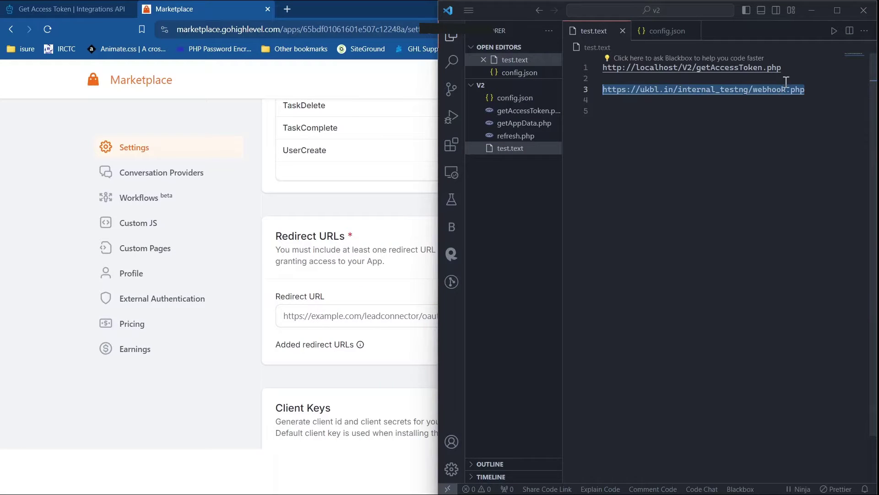
{"action": "left_click_drag", "start_coordinate": [783, 69], "coordinate": [591, 67]}
{"action": "key", "text": "ctrl+c"}
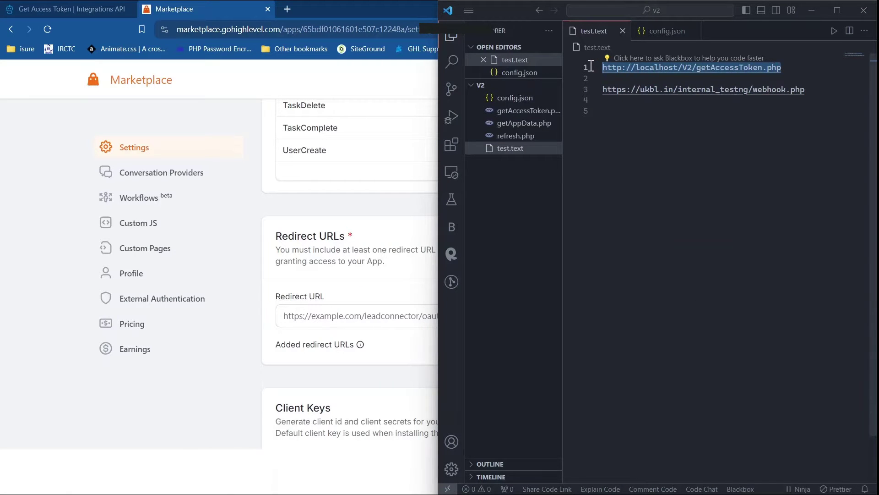
{"action": "left_click", "coordinate": [320, 321]}
{"action": "key", "text": "ctrl+v"}
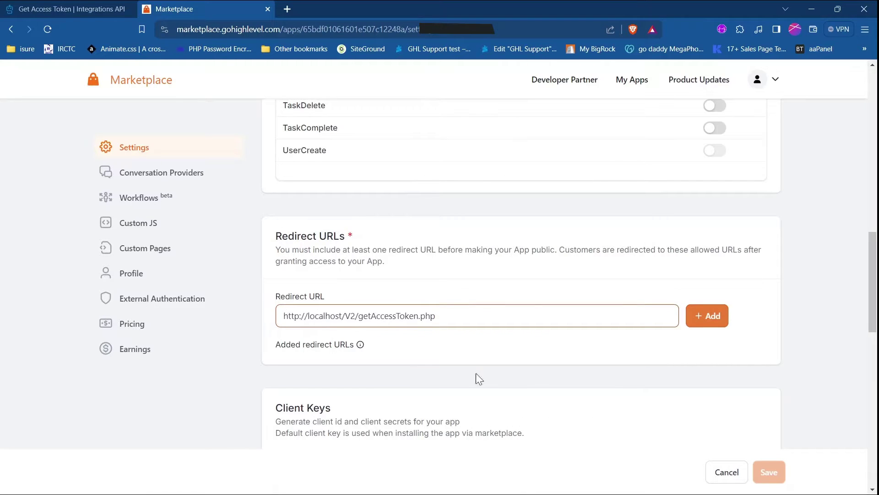
{"action": "left_click", "coordinate": [712, 329]}
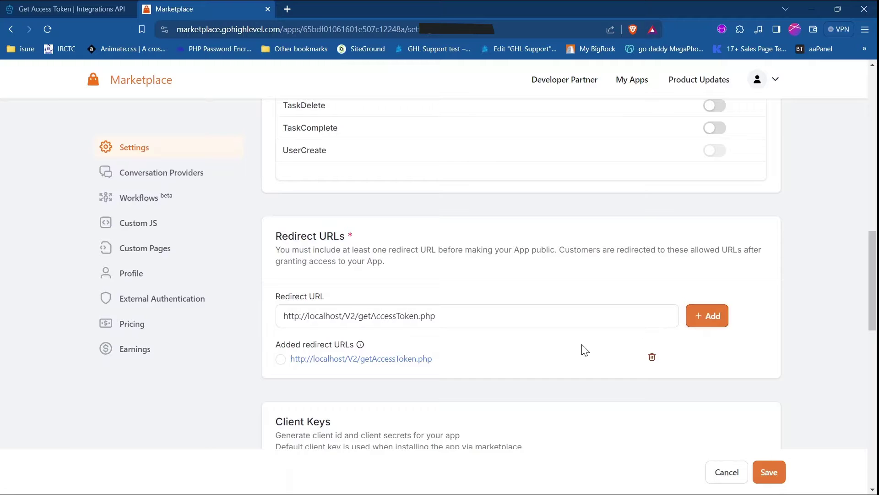
Generate a client key named "key 1" for the app
{"action": "scroll", "coordinate": [575, 355], "scroll_direction": "down", "scroll_amount": 3}
{"action": "scroll", "coordinate": [576, 355], "scroll_direction": "down", "scroll_amount": 3}
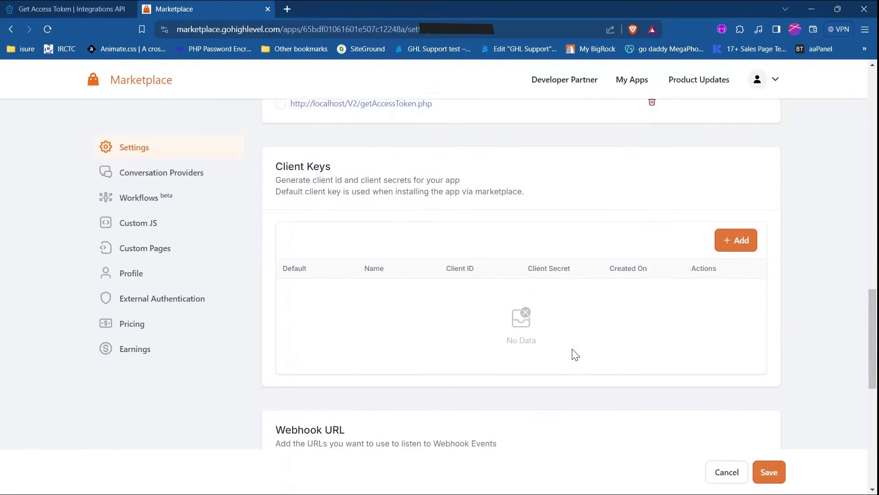
{"action": "left_click", "coordinate": [738, 238]}
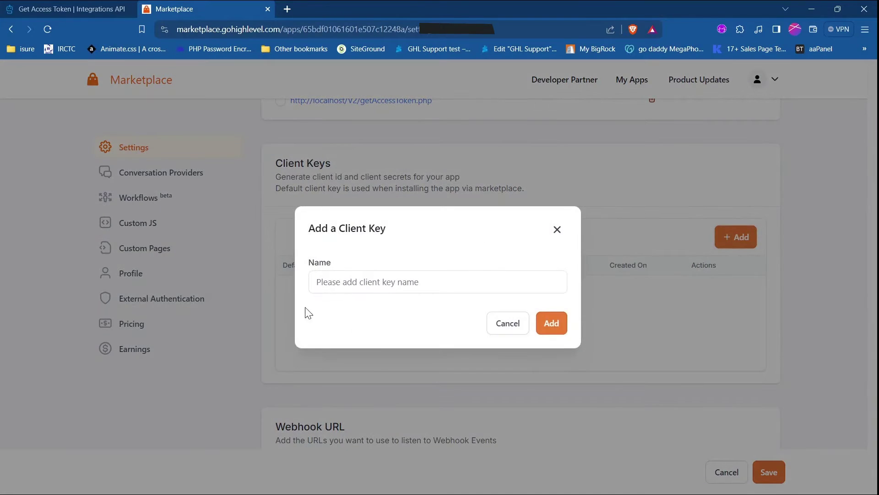
{"action": "type", "text": "k"}
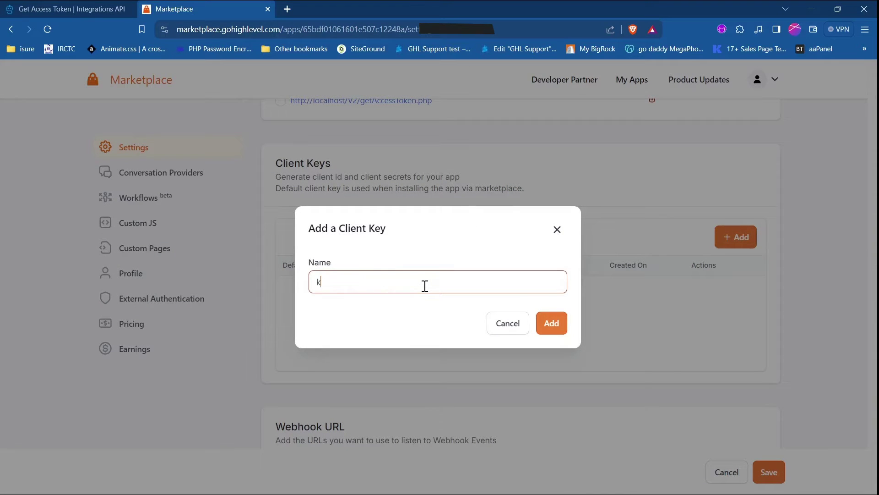
{"action": "type", "text": "ey 1"}
{"action": "left_click", "coordinate": [557, 323]}
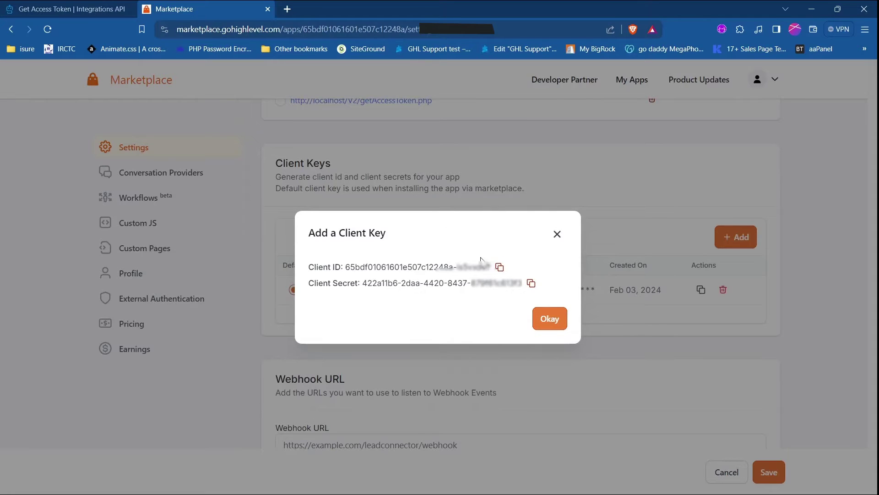
Copy the new client ID and paste it as the clientId value in config.json in VS Code
{"action": "left_click", "coordinate": [500, 268]}
{"action": "key", "text": "alt+Tab"}
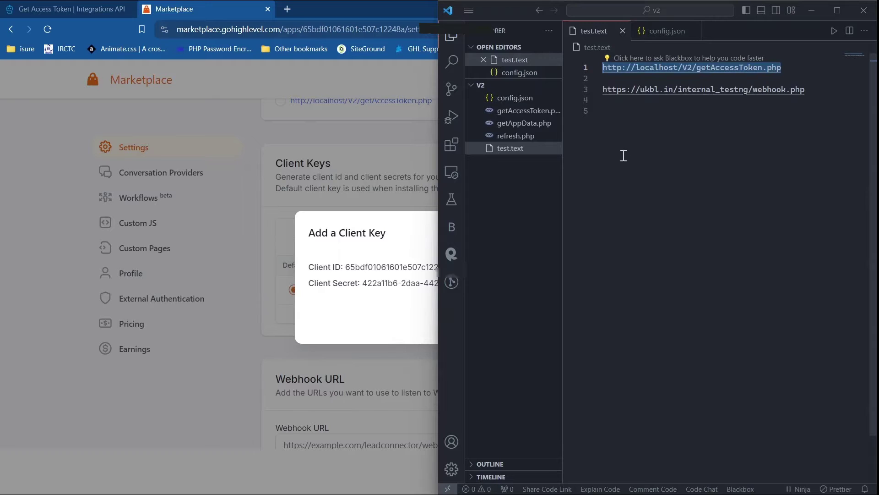
{"action": "key", "text": "ctrl+shift+e"}
{"action": "left_click", "coordinate": [501, 103]}
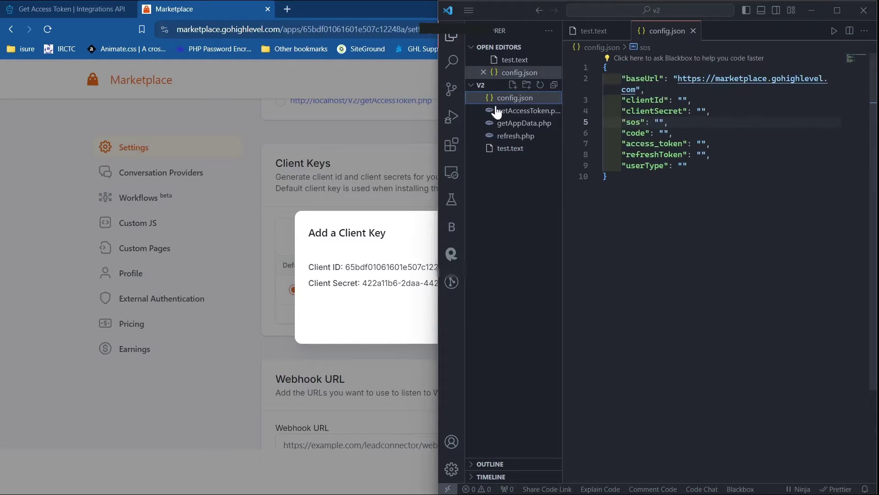
{"action": "left_click", "coordinate": [683, 100]}
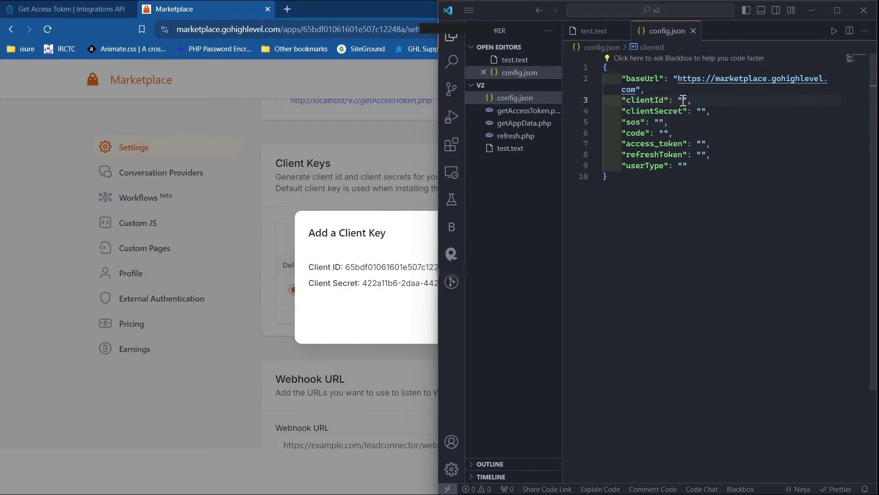
{"action": "key", "text": "ctrl+v"}
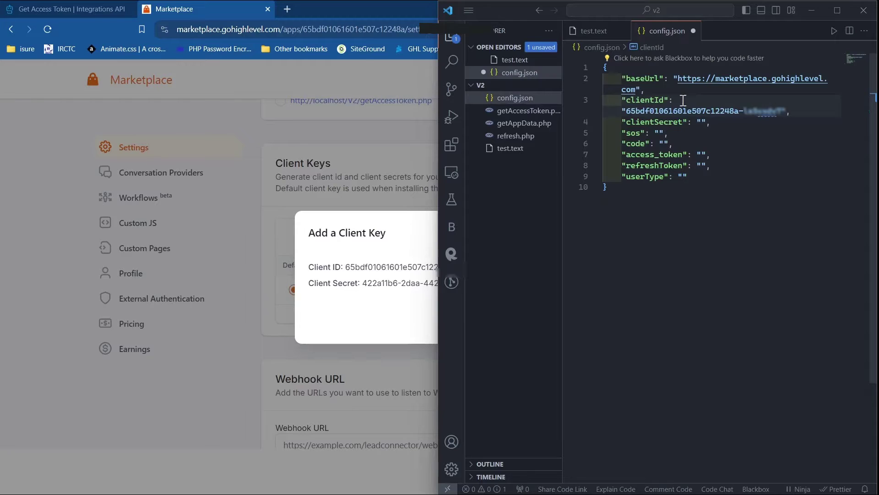
Copy the client secret from the browser into clientSecret in config.json, save the file, and dismiss the client key dialog
{"action": "key", "text": "alt+Tab"}
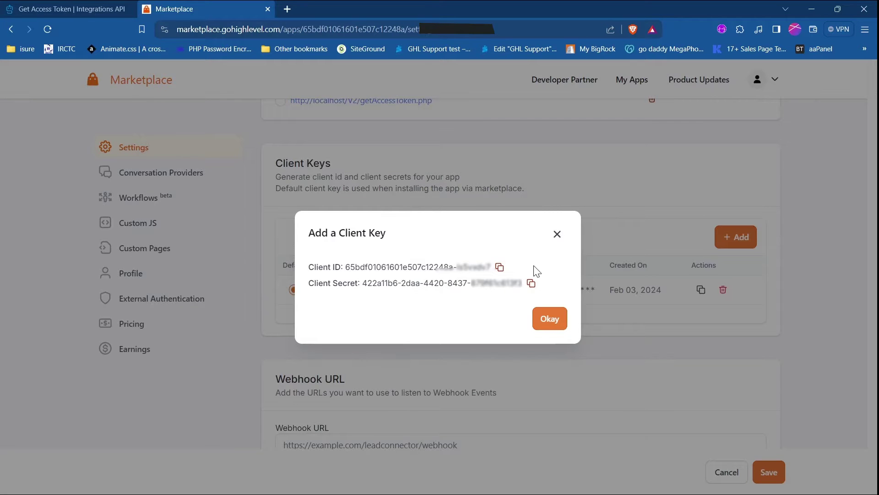
{"action": "left_click", "coordinate": [531, 283]}
{"action": "key", "text": "alt+Tab"}
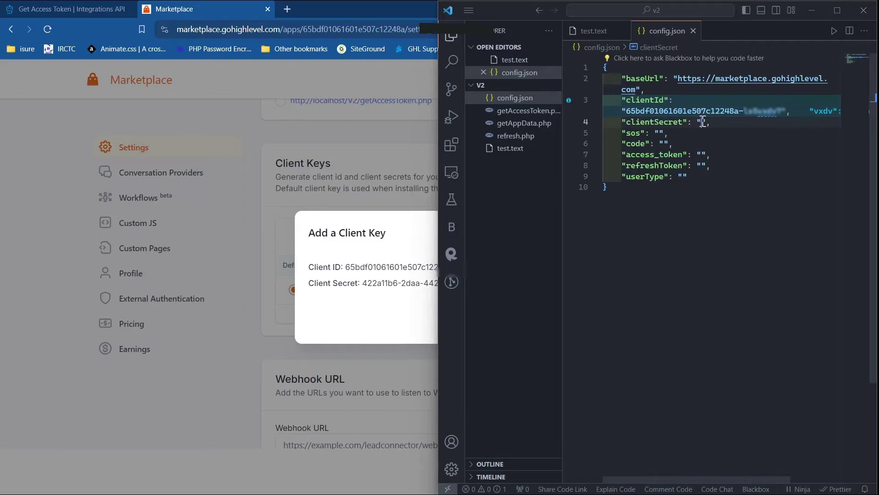
{"action": "key", "text": "ctrl+v"}
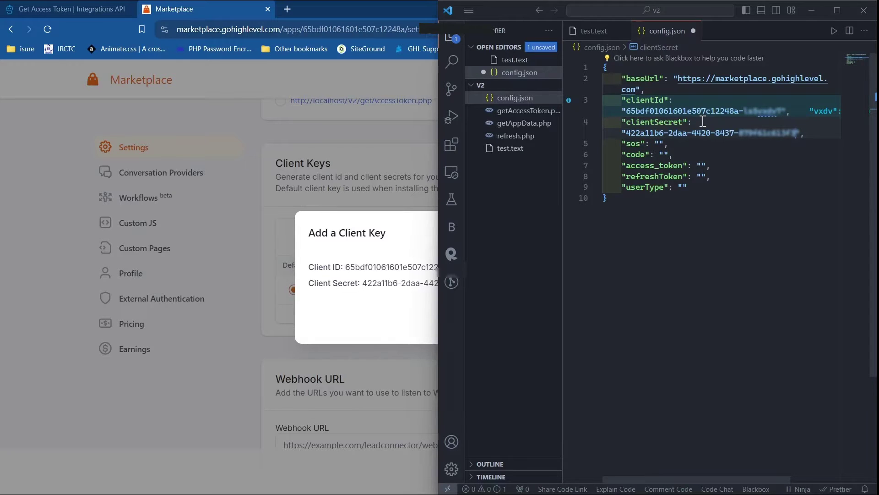
{"action": "key", "text": "ctrl+s"}
{"action": "key", "text": "alt+Tab"}
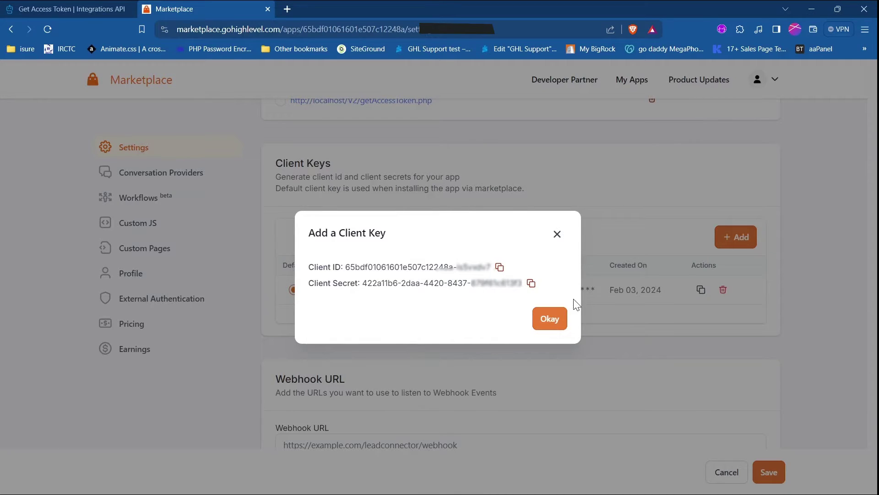
{"action": "left_click", "coordinate": [551, 319]}
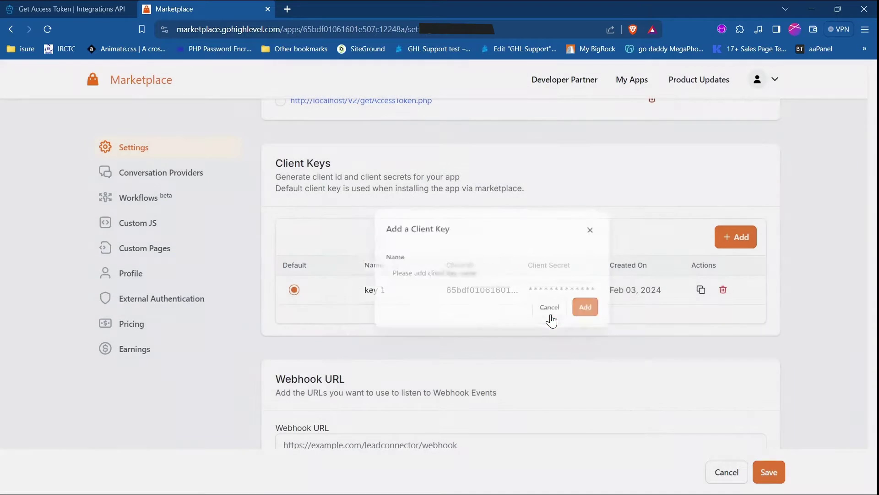
{"action": "scroll", "coordinate": [383, 339], "scroll_direction": "down", "scroll_amount": 3}
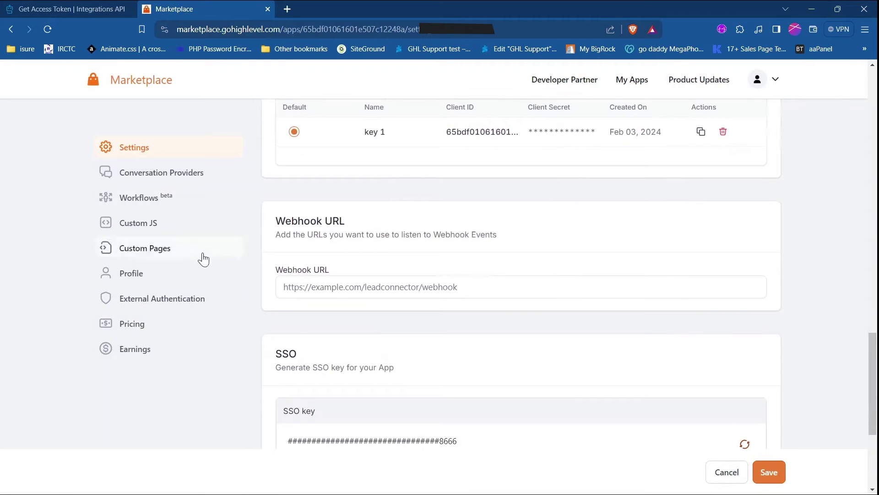
{"action": "left_click", "coordinate": [302, 287]}
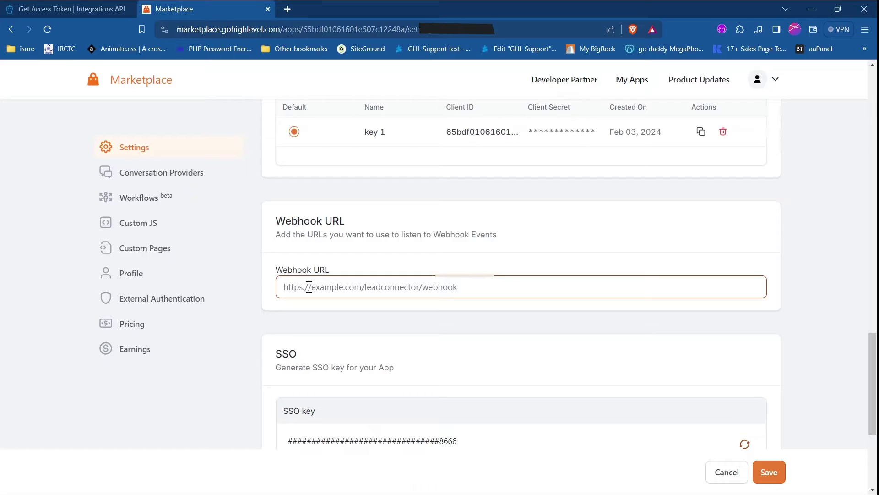
{"action": "key", "text": "alt+Tab"}
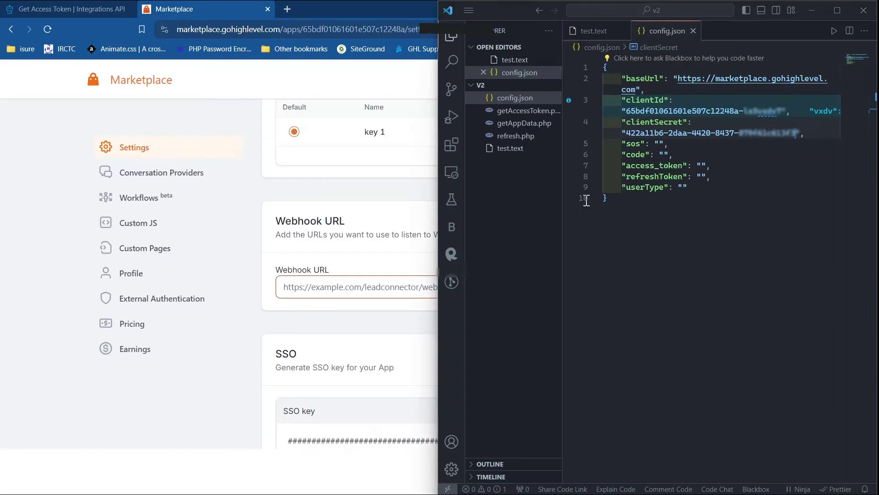
{"action": "left_click", "coordinate": [611, 36]}
{"action": "left_click", "coordinate": [811, 90]}
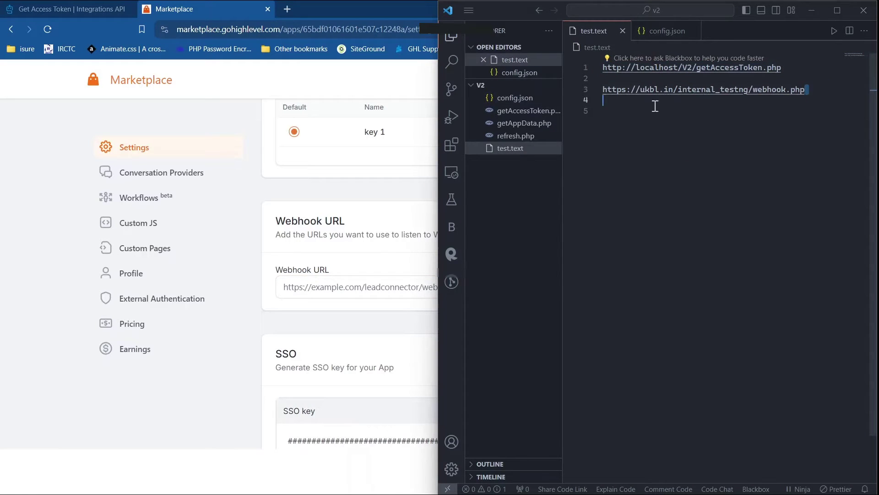
{"action": "left_click", "coordinate": [598, 92], "text": "shift"}
{"action": "key", "text": "alt+Tab"}
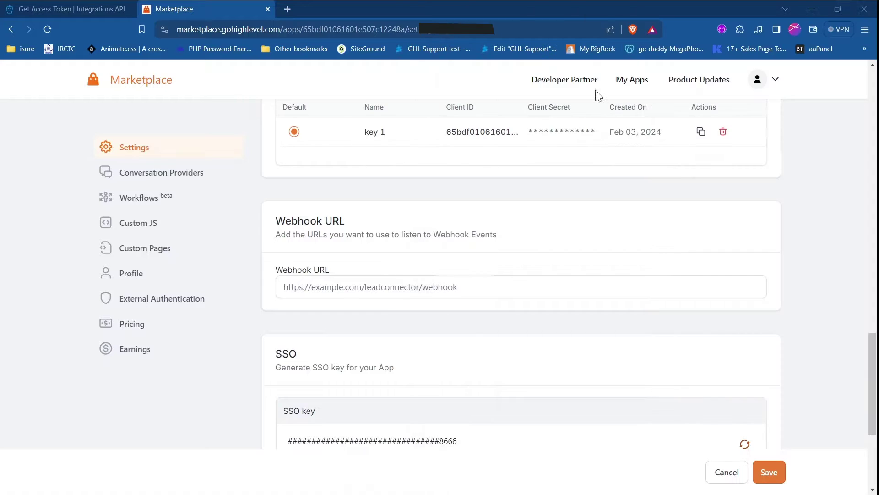
{"action": "left_click", "coordinate": [418, 291]}
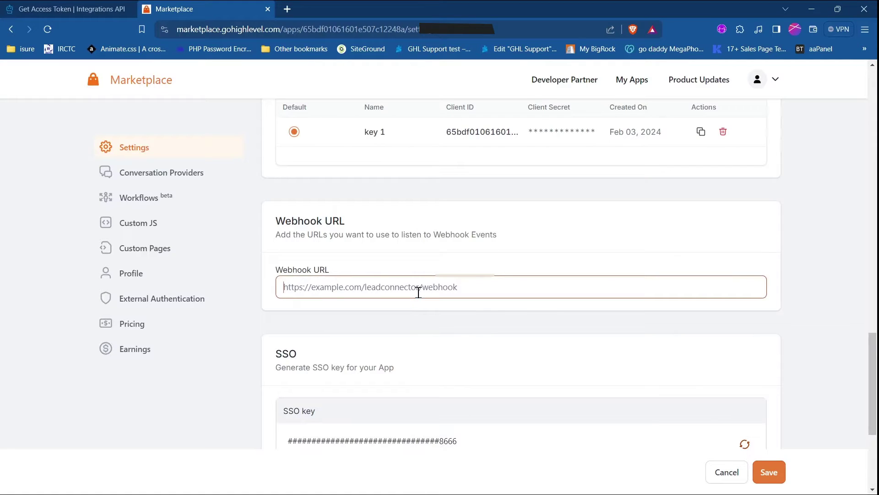
{"action": "key", "text": "ctrl+v"}
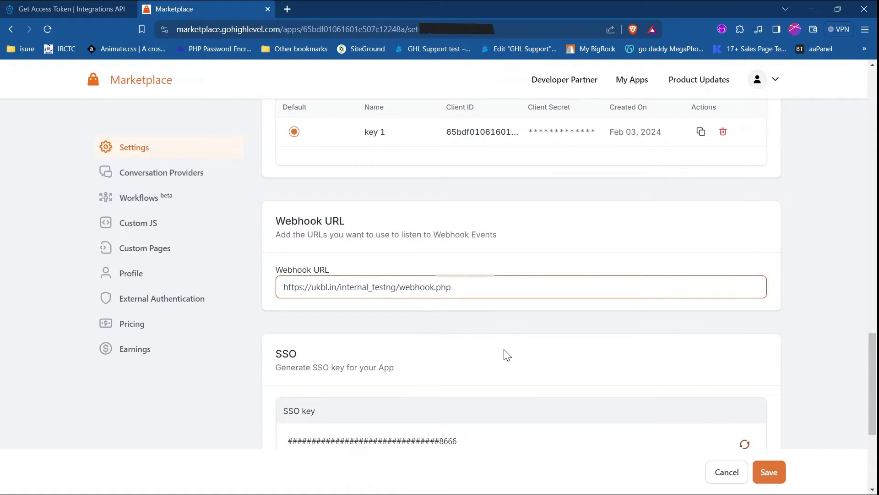
Generate a new SSO key for the app, copy it, close its dialog, and switch to VS Code
{"action": "scroll", "coordinate": [507, 356], "scroll_direction": "down", "scroll_amount": 4}
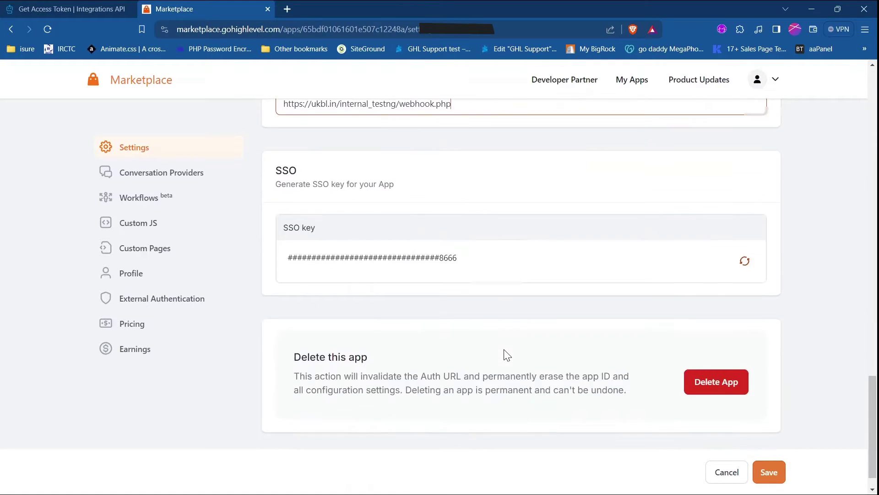
{"action": "left_click", "coordinate": [743, 262]}
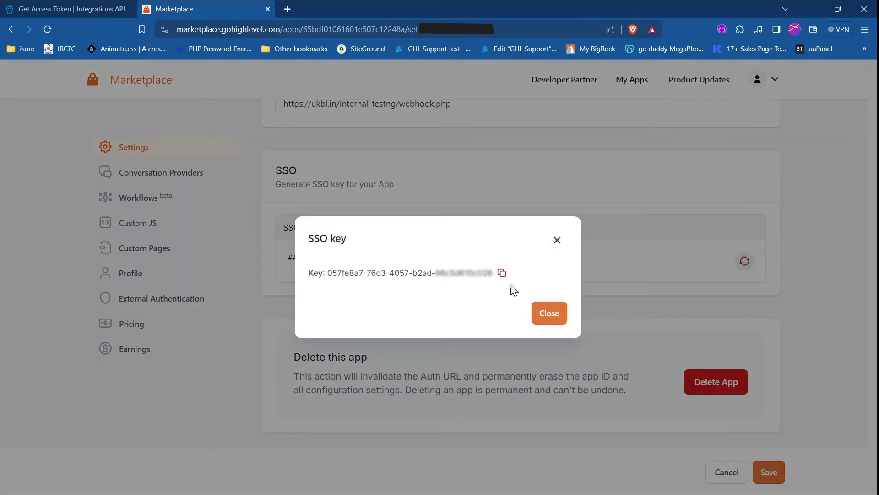
{"action": "left_click", "coordinate": [503, 274]}
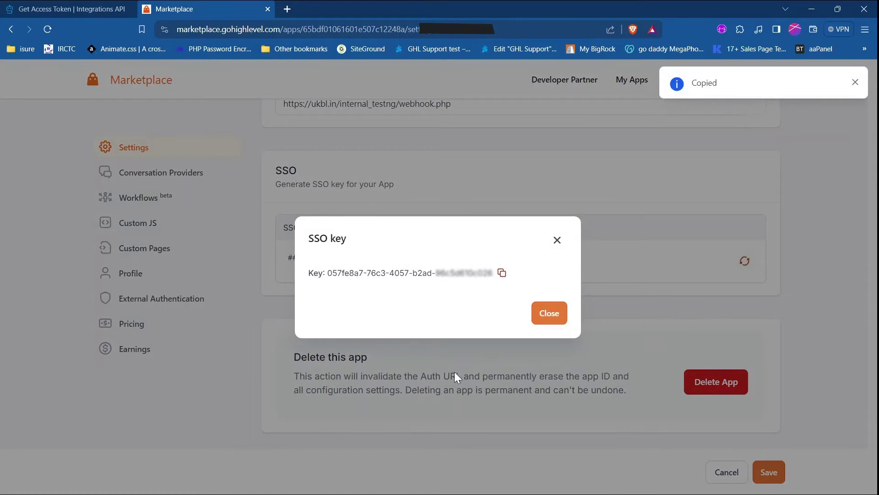
{"action": "left_click", "coordinate": [551, 313]}
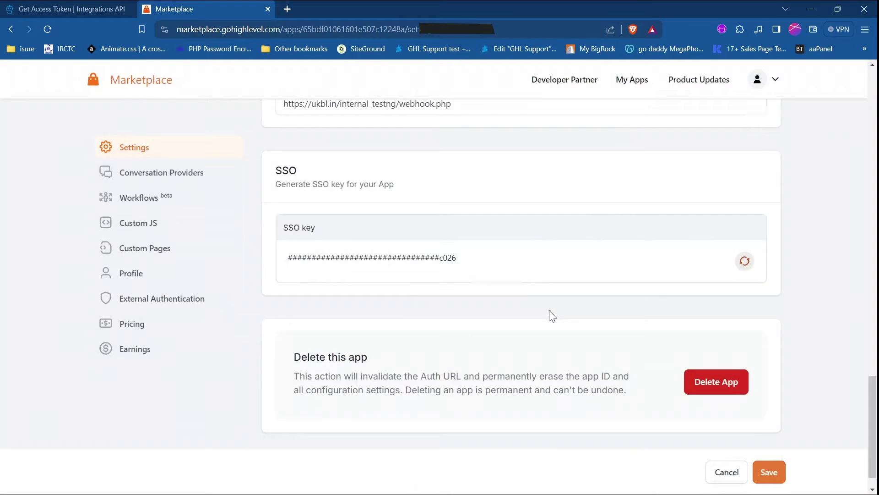
{"action": "key", "text": "alt+Tab"}
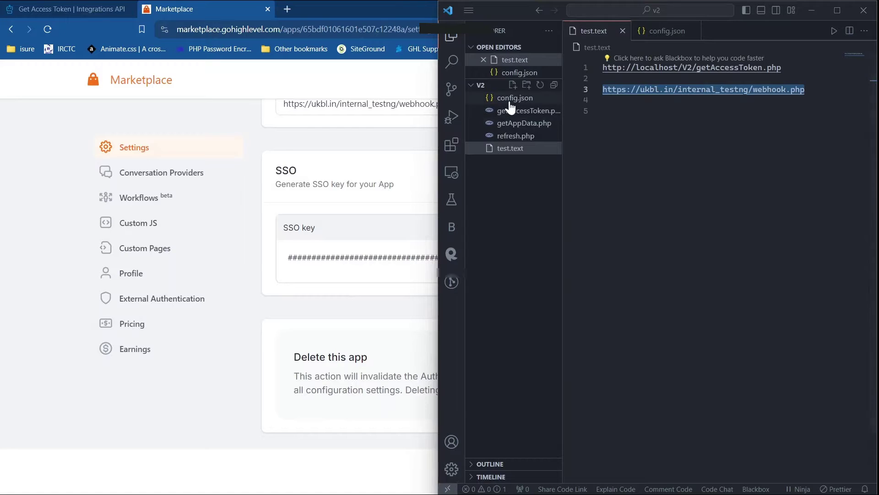
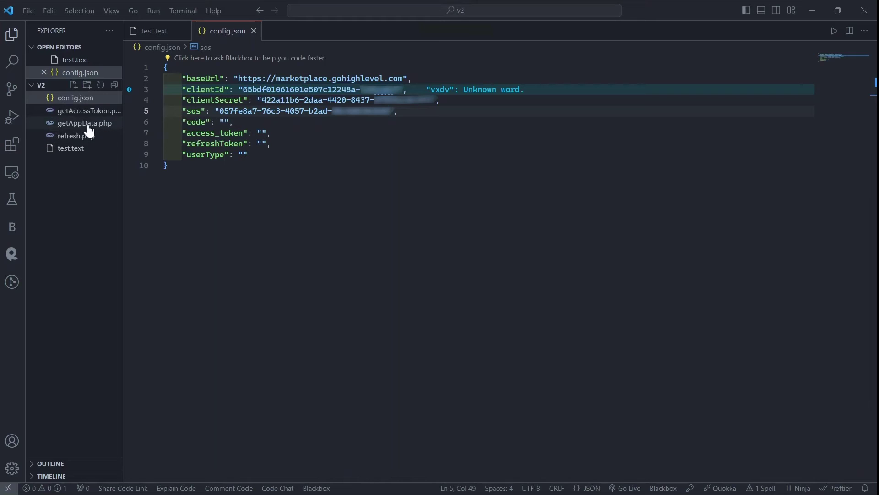
Open getAppData.php and examine the requestType, redirectUri, clientId and scopes options and the code that builds $redirectUrl
{"action": "left_click", "coordinate": [87, 125]}
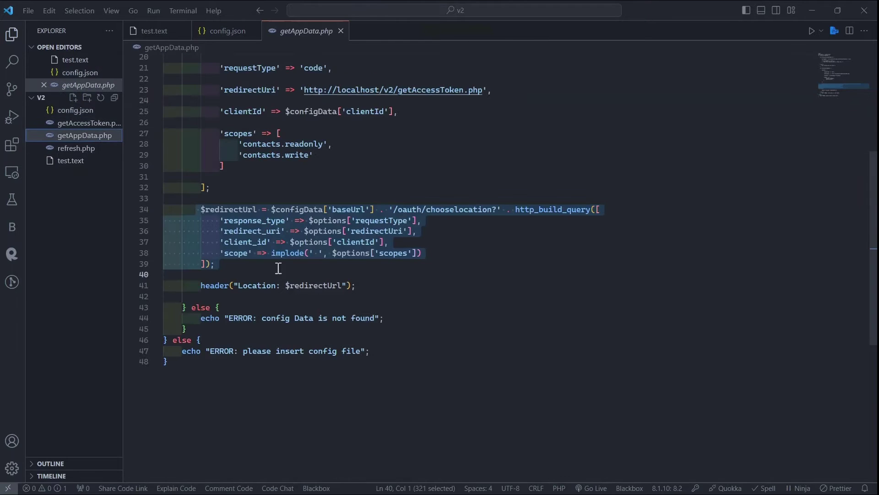
{"action": "scroll", "coordinate": [324, 223], "scroll_direction": "up", "scroll_amount": 3}
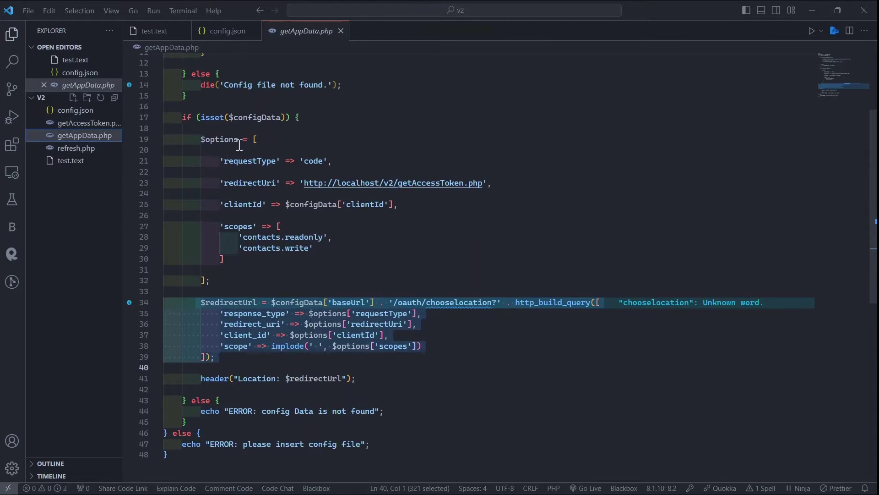
{"action": "scroll", "coordinate": [215, 161], "scroll_direction": "down", "scroll_amount": 1}
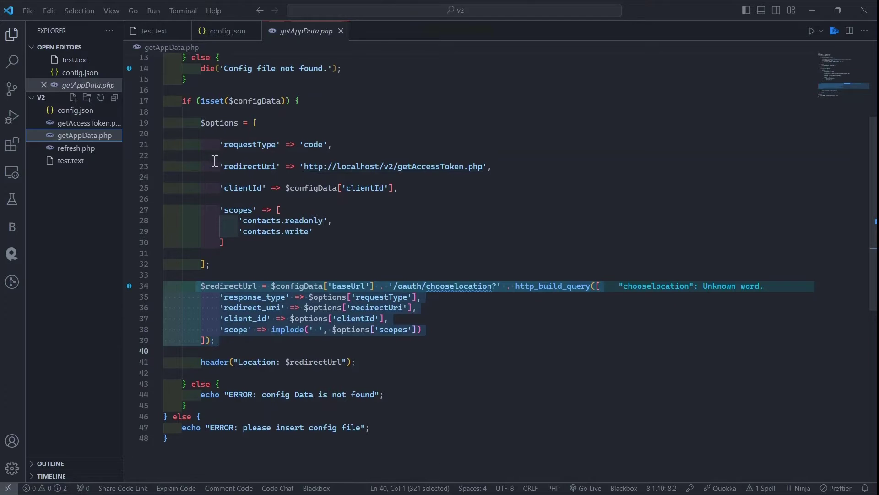
{"action": "double_click", "coordinate": [234, 144]}
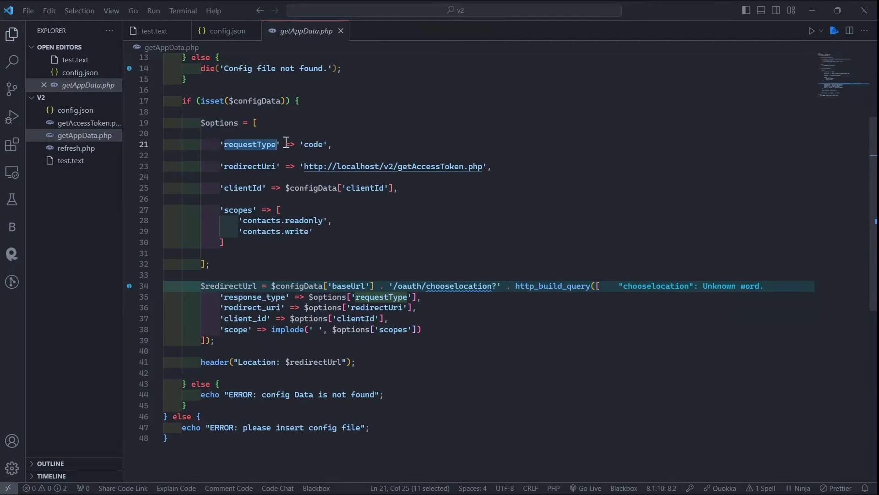
{"action": "left_click", "coordinate": [244, 166]}
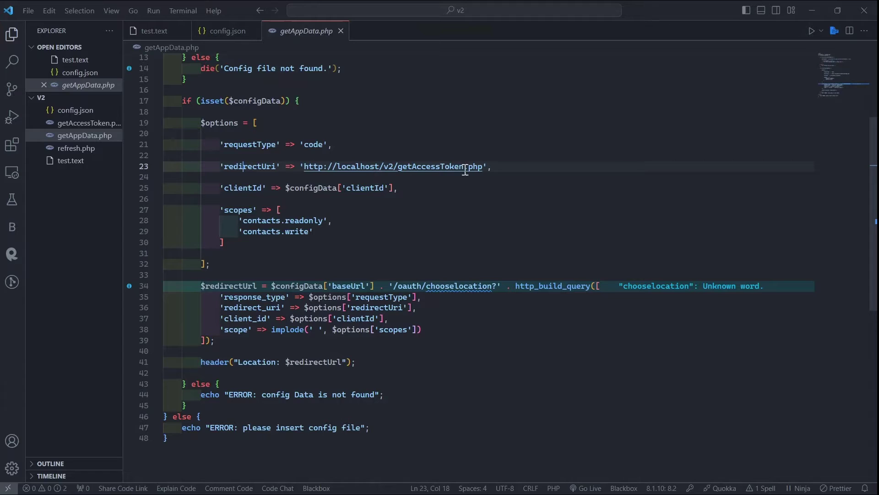
{"action": "double_click", "coordinate": [245, 188]}
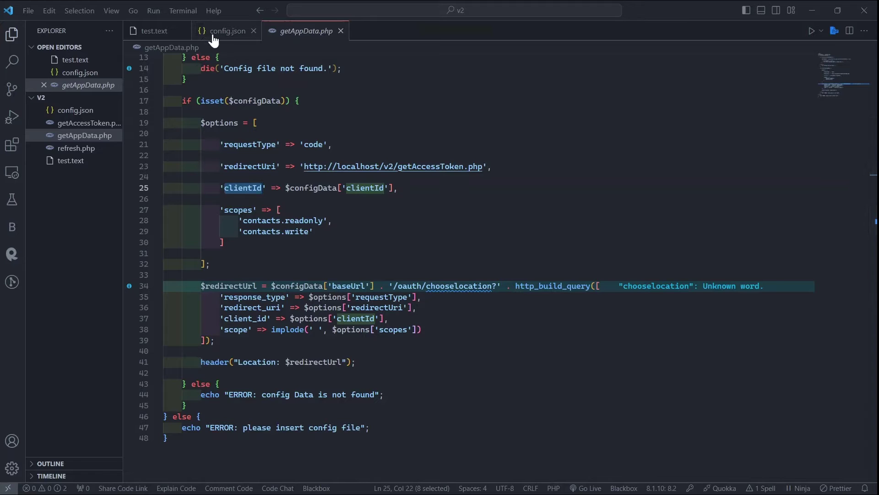
{"action": "scroll", "coordinate": [243, 188], "scroll_direction": "down", "scroll_amount": 1}
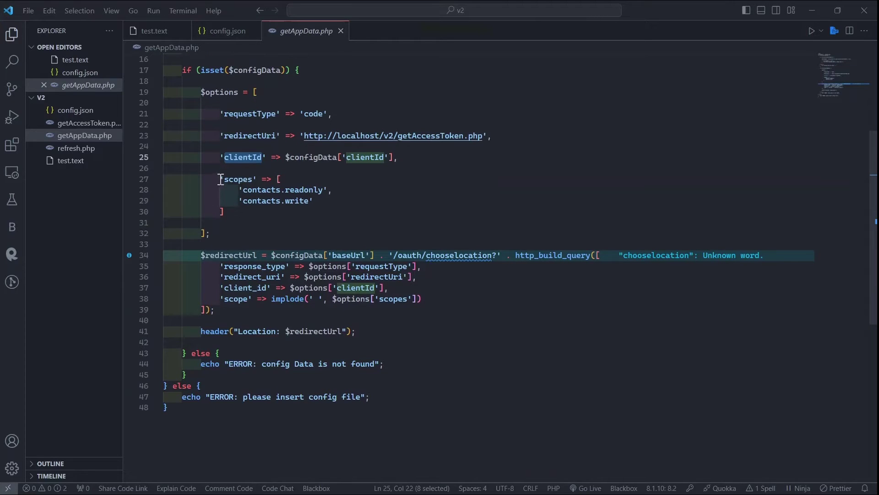
{"action": "left_click_drag", "start_coordinate": [221, 178], "coordinate": [235, 211]}
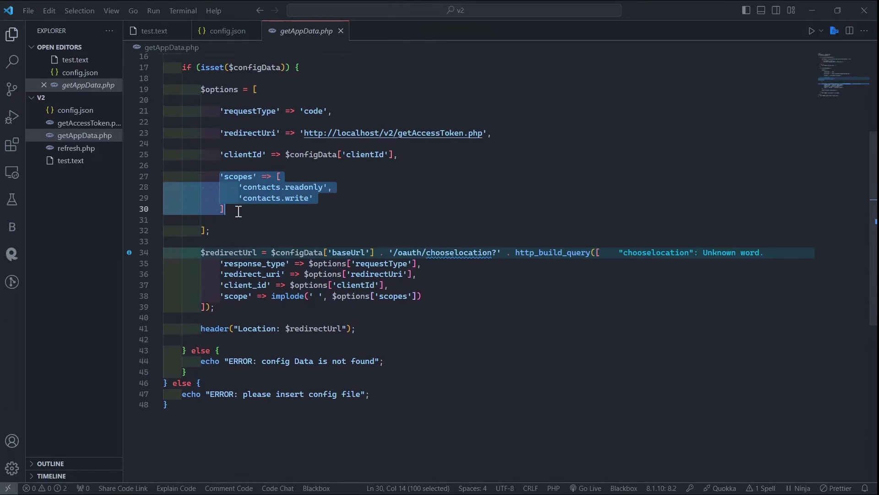
{"action": "scroll", "coordinate": [238, 211], "scroll_direction": "down", "scroll_amount": 1}
{"action": "left_click_drag", "start_coordinate": [201, 234], "coordinate": [227, 291]}
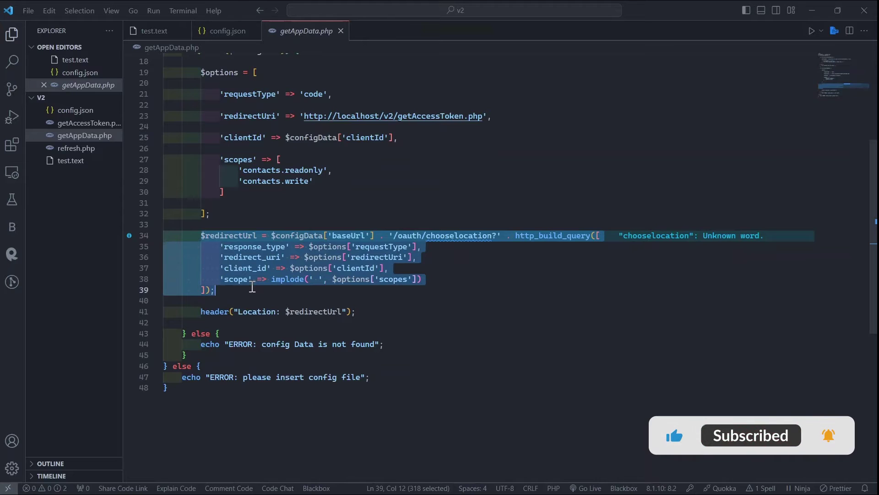
Switch to the Authorization docs in the browser and read the URL template under "Get the app's Authorization Page URL"
{"action": "key", "text": "alt+Tab"}
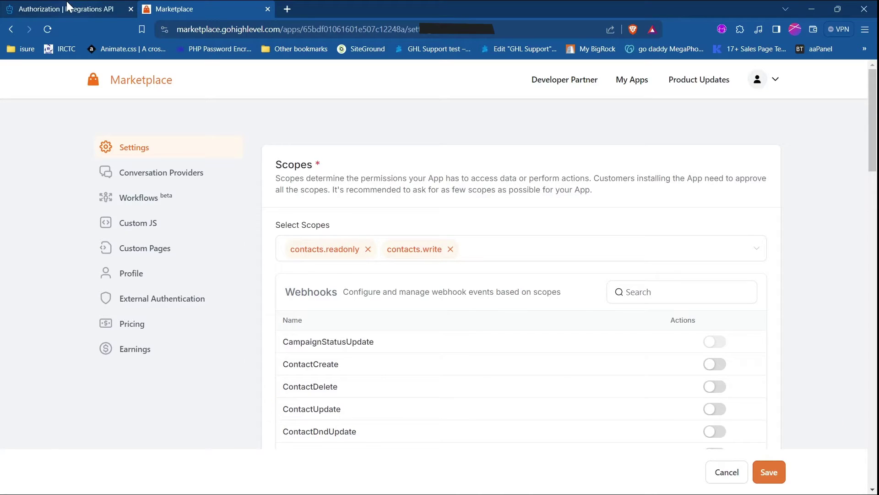
{"action": "left_click", "coordinate": [67, 6]}
{"action": "scroll", "coordinate": [359, 318], "scroll_direction": "down", "scroll_amount": 3}
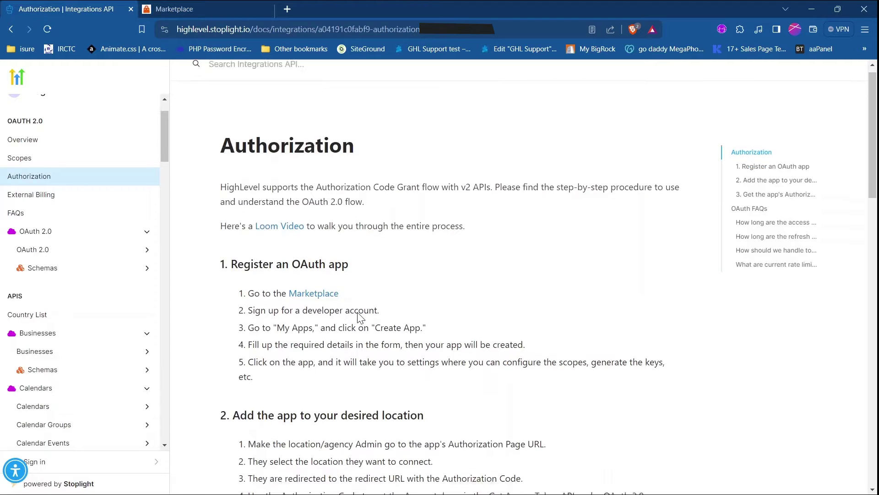
{"action": "scroll", "coordinate": [359, 313], "scroll_direction": "down", "scroll_amount": 5}
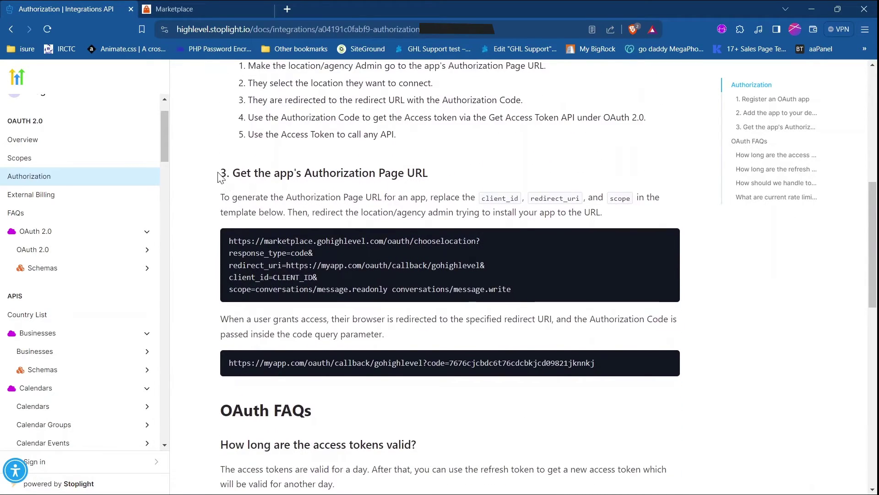
{"action": "left_click_drag", "start_coordinate": [220, 173], "coordinate": [415, 165]}
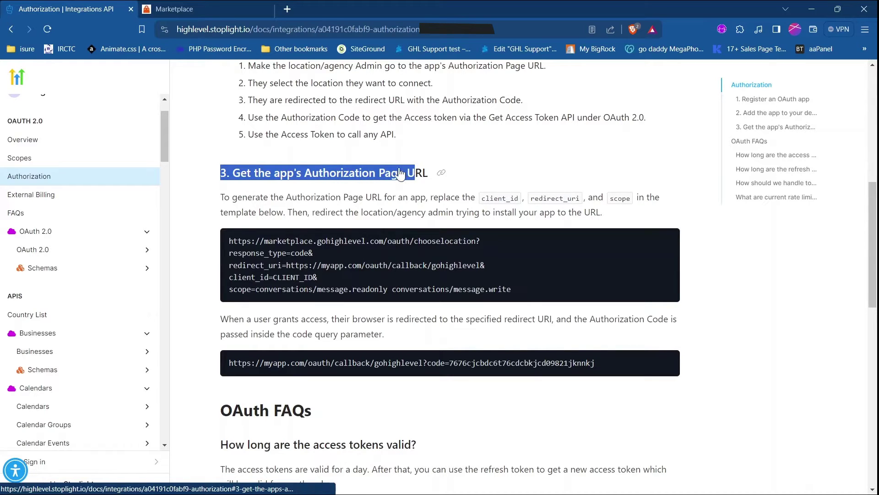
{"action": "left_click", "coordinate": [460, 171]}
{"action": "scroll", "coordinate": [320, 213], "scroll_direction": "down", "scroll_amount": 1}
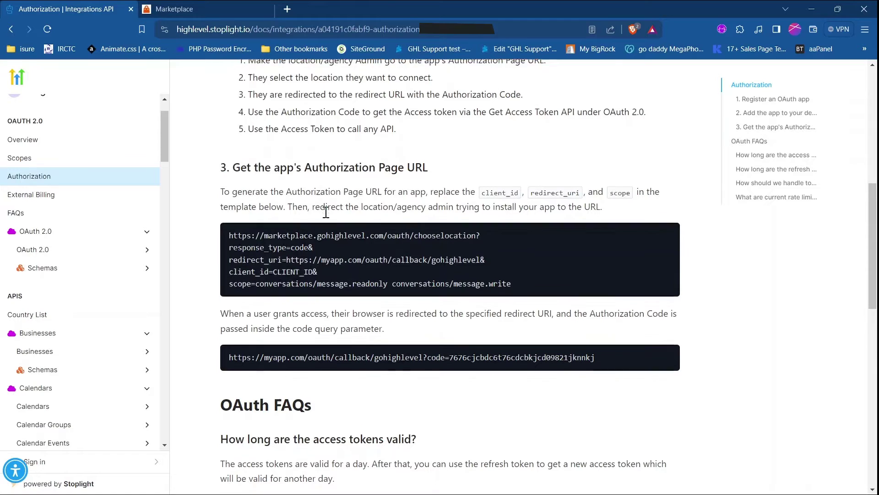
{"action": "left_click_drag", "start_coordinate": [226, 200], "coordinate": [525, 264]}
Compare the $redirectUrl code in VS Code with the response_type, redirect_uri, client_id and scope parameters of the URL template in the browser docs
{"action": "key", "text": "alt+Tab"}
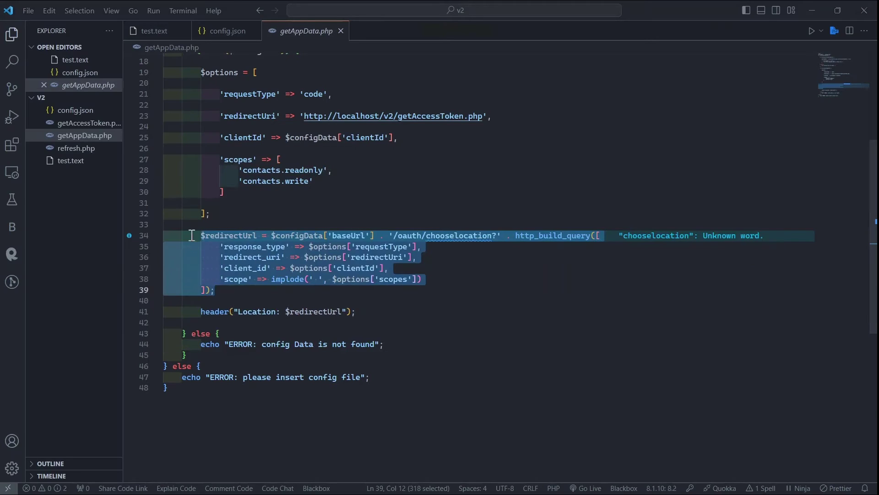
{"action": "key", "text": "alt+Tab"}
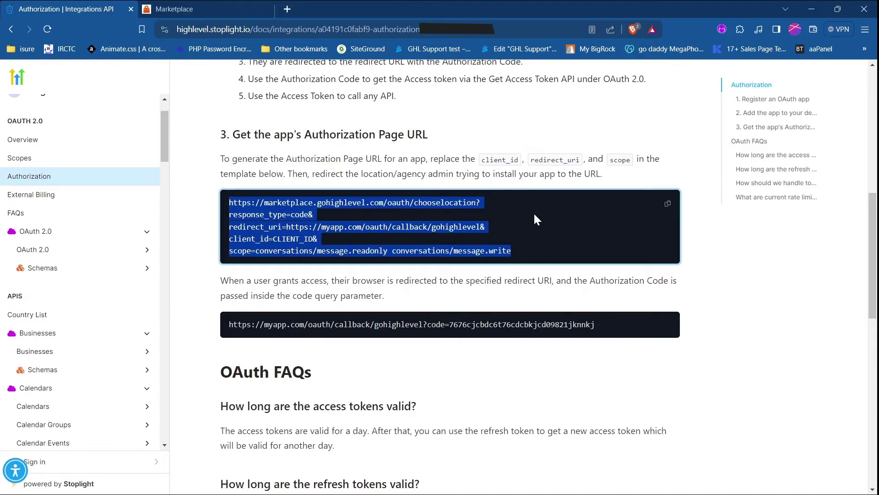
{"action": "left_click", "coordinate": [534, 213]}
{"action": "double_click", "coordinate": [256, 215]}
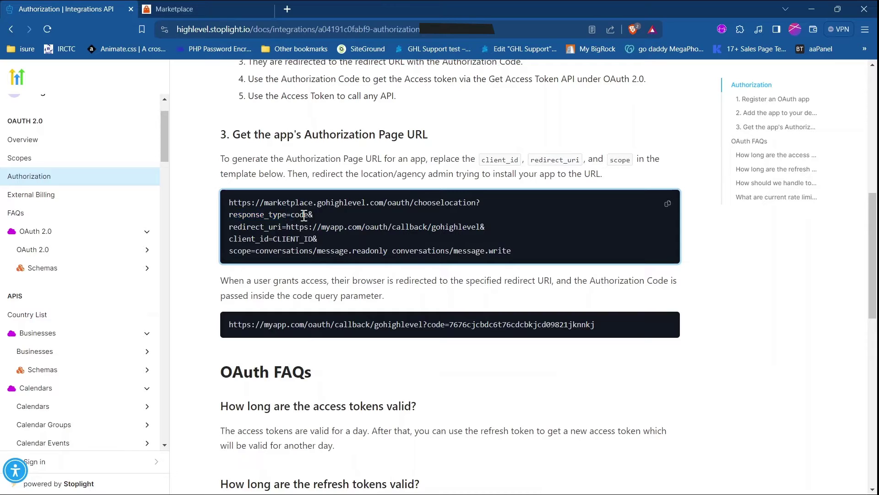
{"action": "double_click", "coordinate": [304, 214]}
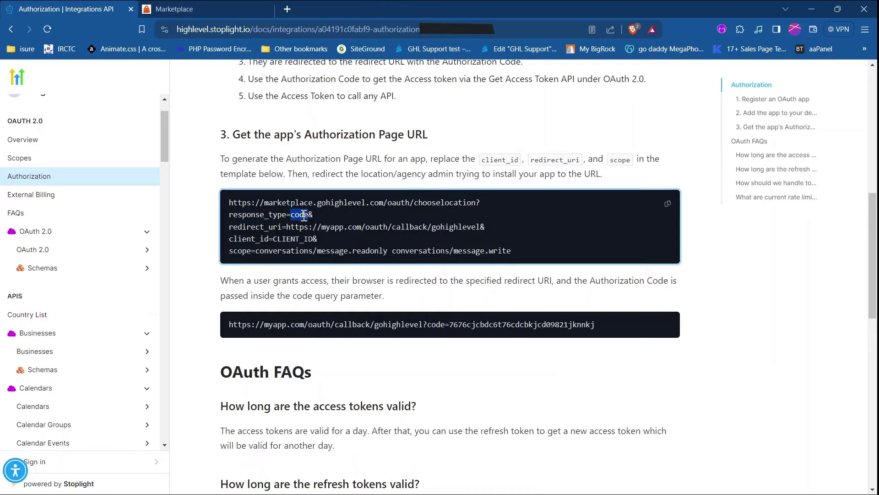
{"action": "double_click", "coordinate": [249, 227]}
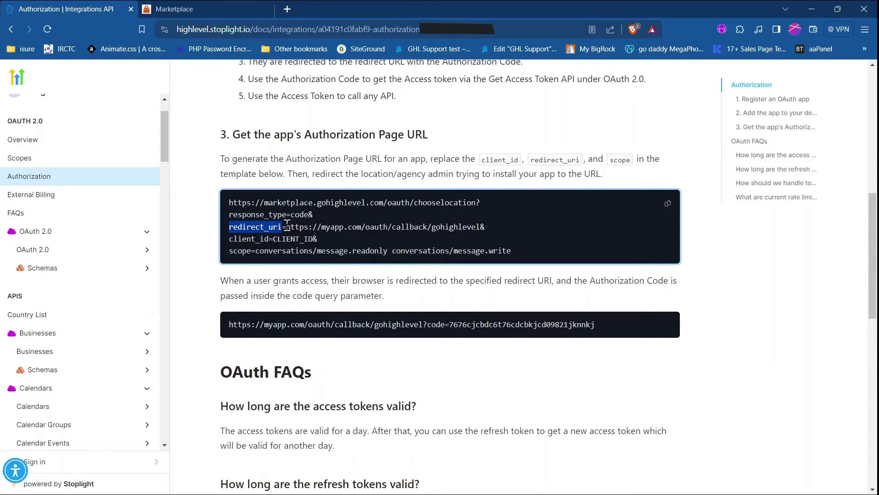
{"action": "left_click_drag", "start_coordinate": [287, 226], "coordinate": [504, 233]}
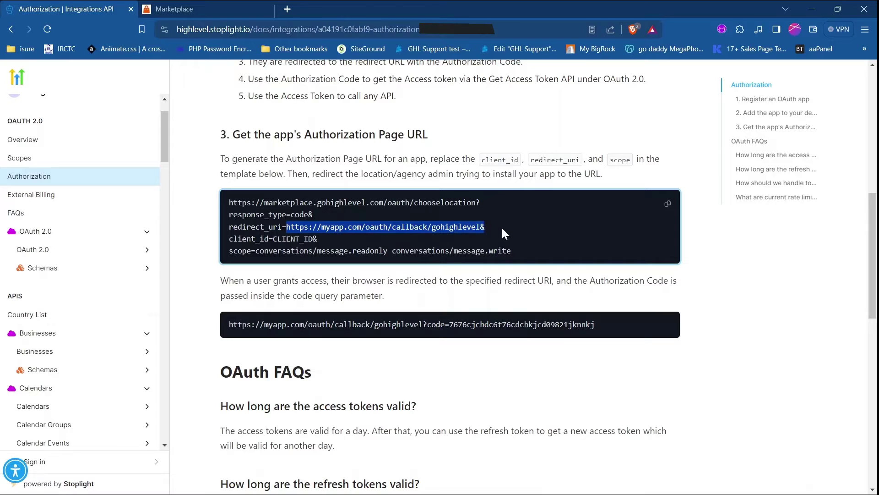
{"action": "double_click", "coordinate": [257, 238]}
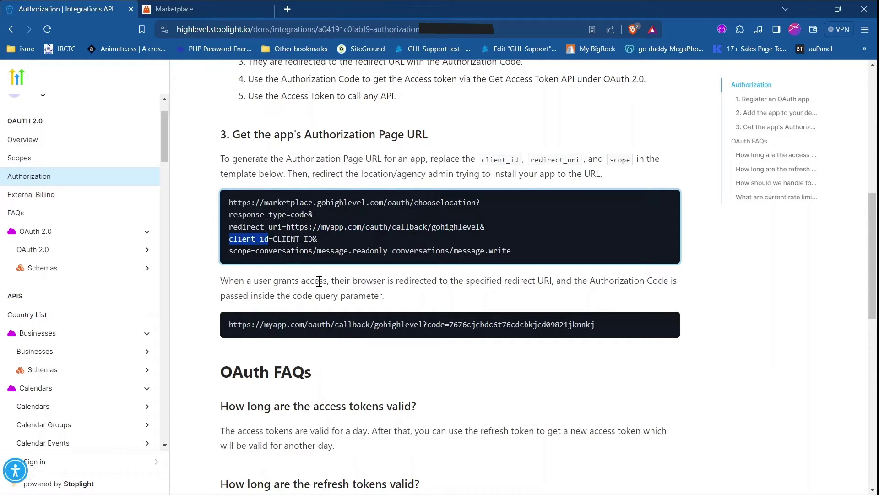
{"action": "double_click", "coordinate": [239, 252]}
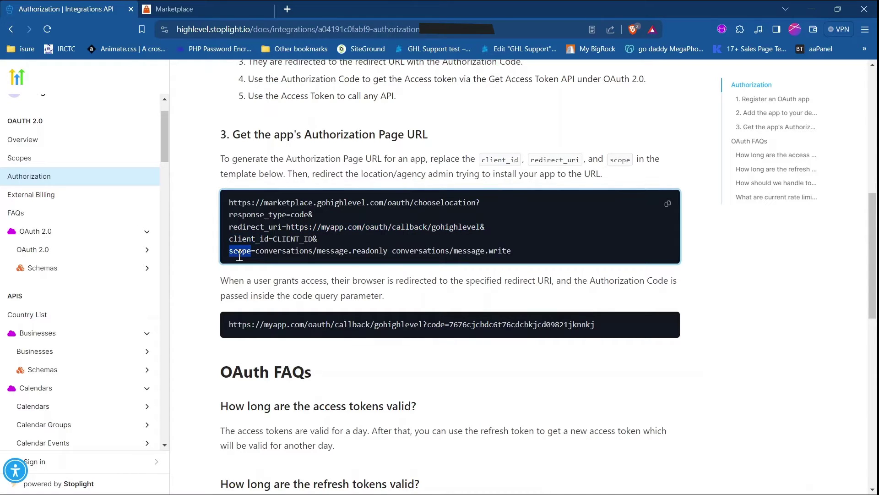
Switch to VS Code and review the $redirectUrl block in getAppData.php
{"action": "key", "text": "alt+Tab"}
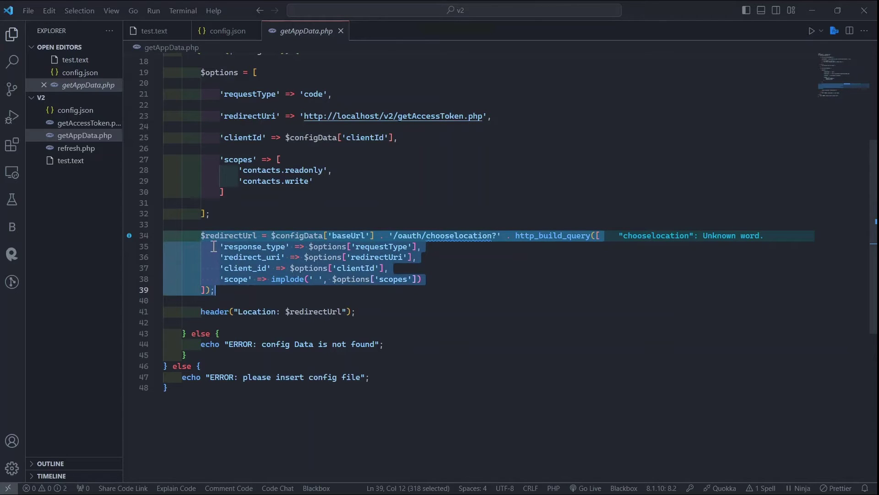
{"action": "left_click_drag", "start_coordinate": [203, 237], "coordinate": [230, 299]}
{"action": "left_click", "coordinate": [230, 299]}
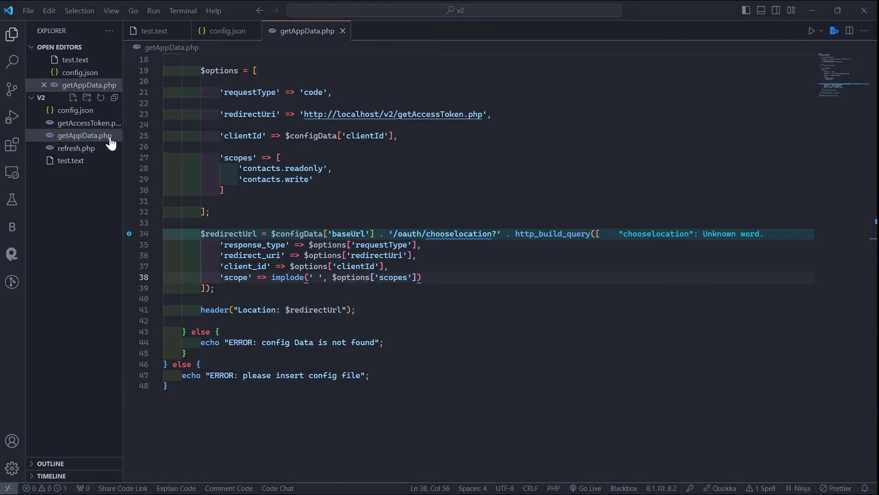
Switch back to the browser, close the localhost/v2/getAccessToken.php page, and use a blank tab in its place
{"action": "key", "text": "alt+Tab"}
{"action": "key", "text": "alt+Tab"}
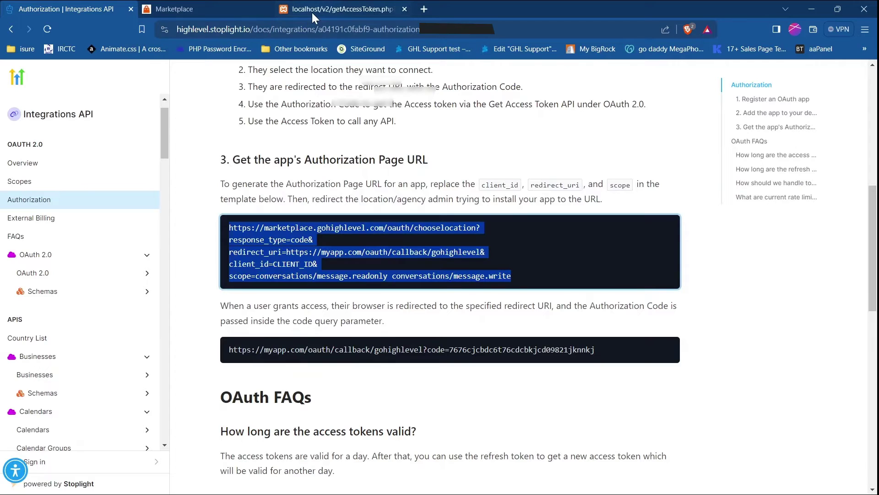
{"action": "left_click", "coordinate": [312, 14]}
{"action": "left_click", "coordinate": [405, 9]}
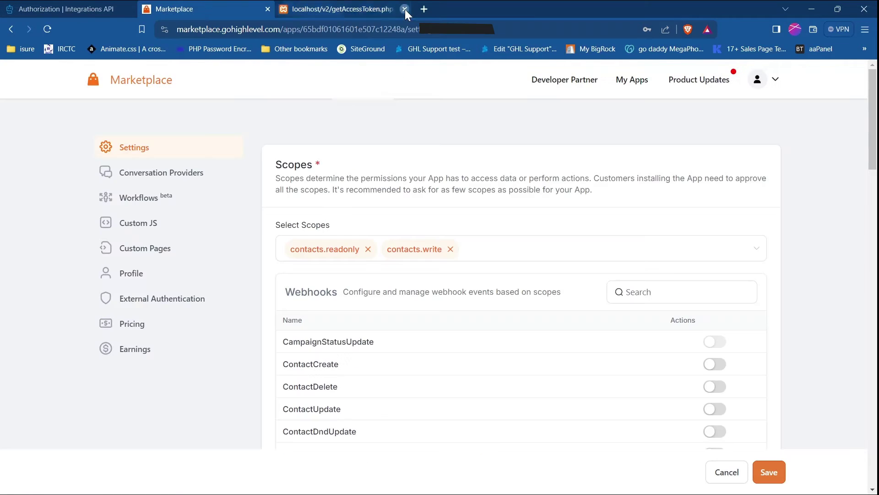
{"action": "left_click", "coordinate": [289, 7]}
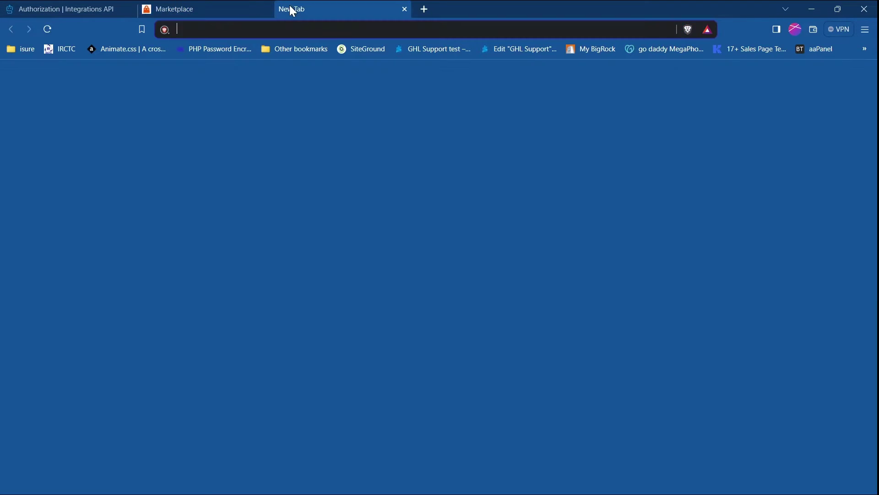
Load localhost/v2/getAppData.php in the blank tab
{"action": "type", "text": "localhost"}
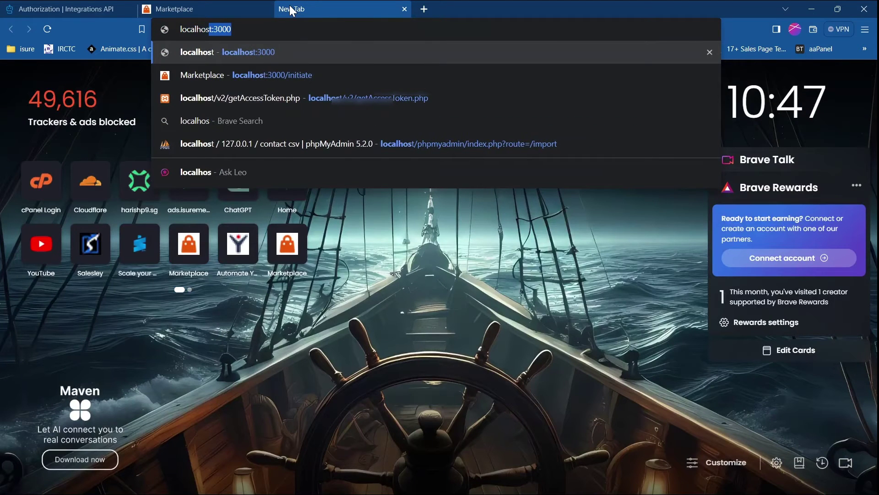
{"action": "type", "text": "/v"}
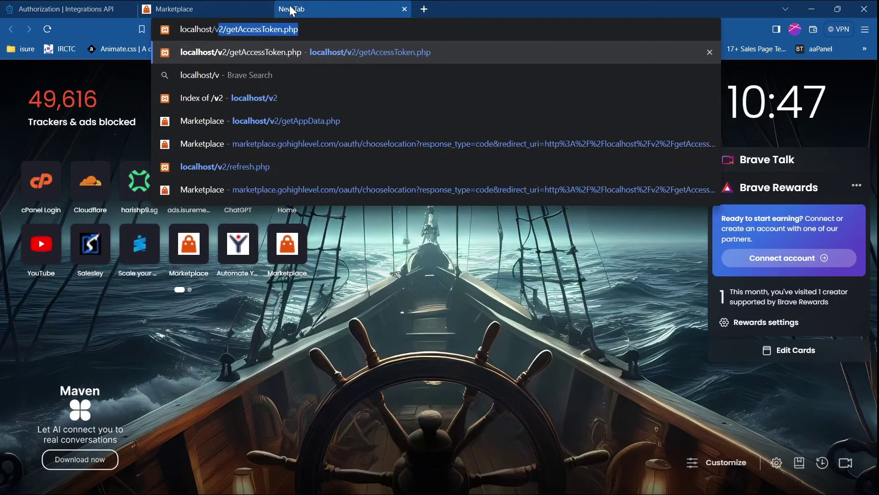
{"action": "type", "text": "2/"}
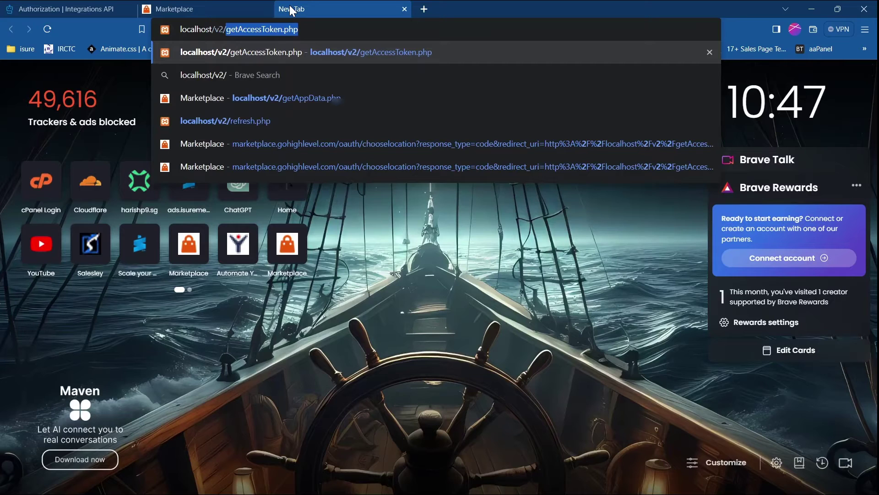
{"action": "type", "text": "geta"}
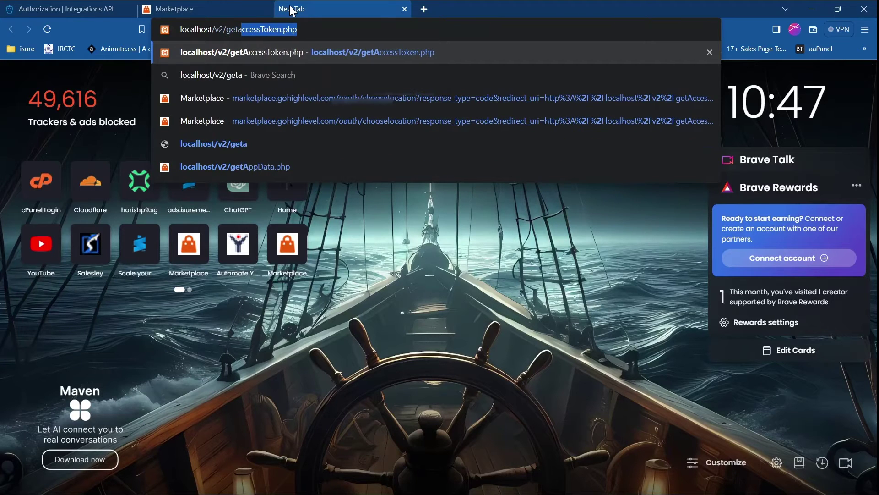
{"action": "type", "text": "aaaaa"}
{"action": "key", "text": "BackSpace"}
{"action": "key", "text": "BackSpace"}
{"action": "key", "text": "BackSpace"}
{"action": "key", "text": "BackSpace"}
{"action": "key", "text": "BackSpace"}
{"action": "key", "text": "BackSpace"}
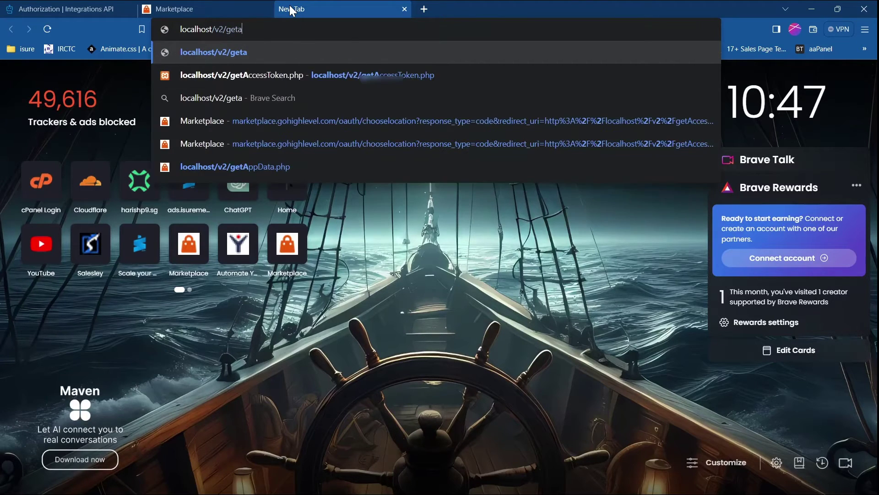
{"action": "type", "text": "Appdata.php"}
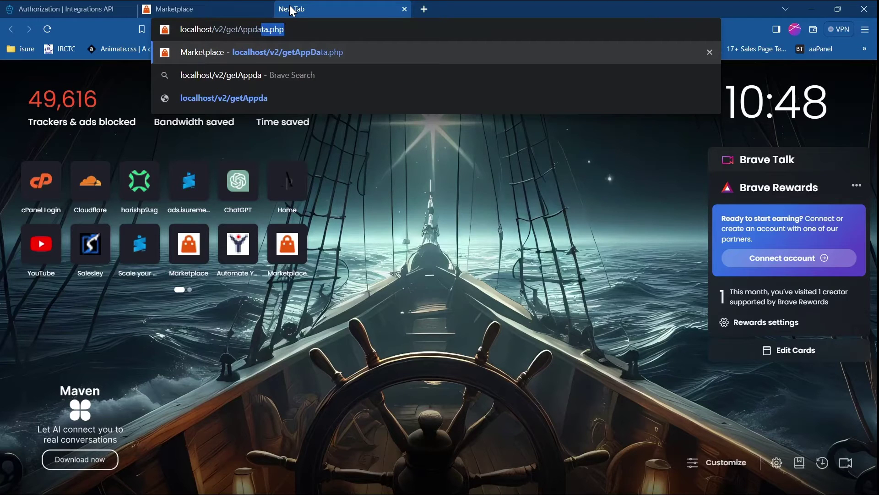
{"action": "key", "text": "Right"}
{"action": "key", "text": "Return"}
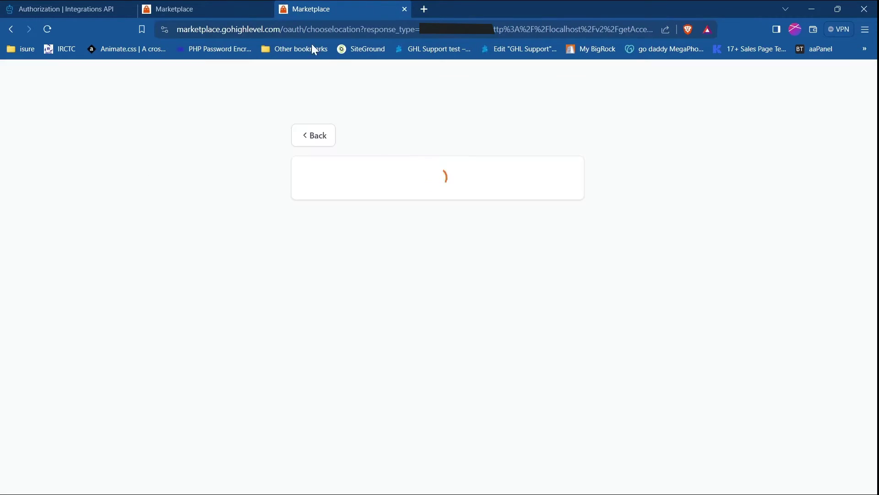
Compare the chooselocation part of the loaded page's address with the Authorization Page URL template in the docs
{"action": "left_click_drag", "start_coordinate": [314, 30], "coordinate": [364, 31]}
{"action": "left_click", "coordinate": [87, 7]}
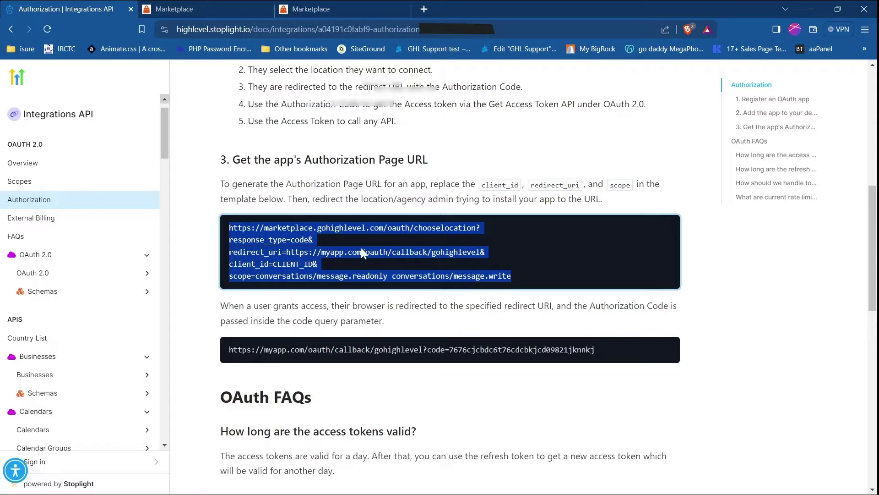
{"action": "left_click_drag", "start_coordinate": [512, 276], "coordinate": [220, 227]}
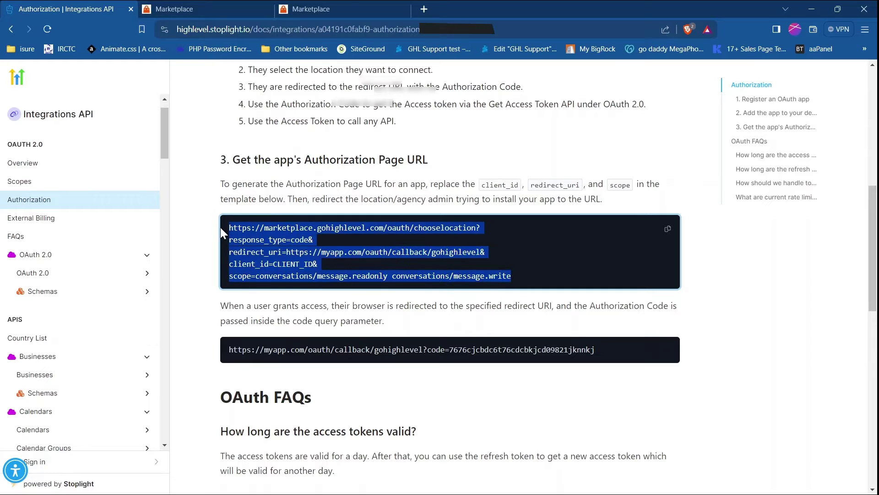
{"action": "left_click", "coordinate": [347, 2]}
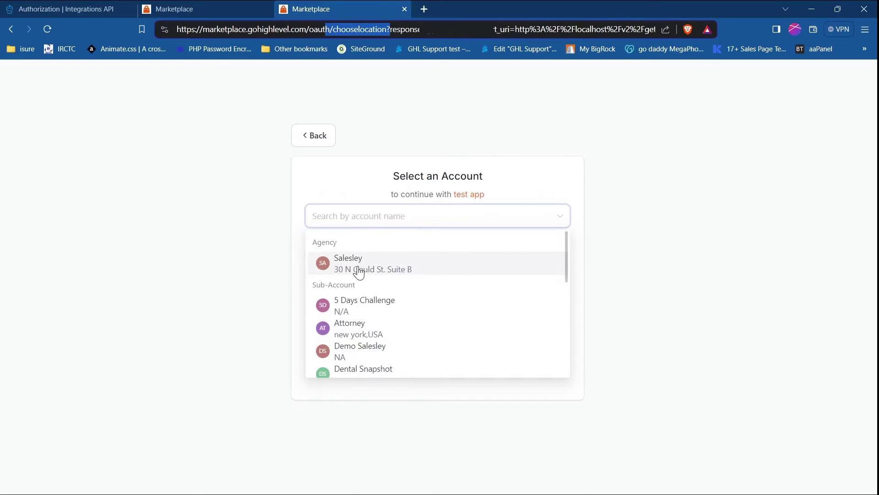
Choose the Marketplace sub-account as the account to continue with for test app
{"action": "scroll", "coordinate": [397, 346], "scroll_direction": "down", "scroll_amount": 10}
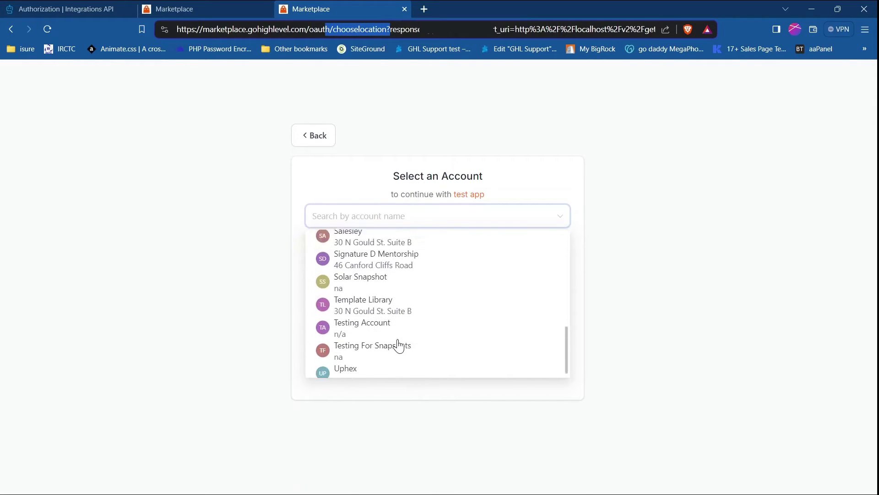
{"action": "scroll", "coordinate": [410, 263], "scroll_direction": "up", "scroll_amount": 3}
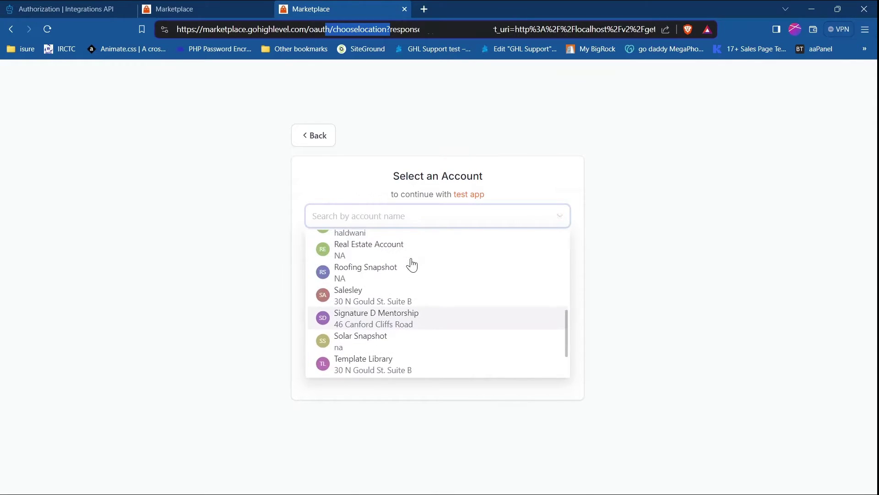
{"action": "scroll", "coordinate": [379, 300], "scroll_direction": "up", "scroll_amount": 1}
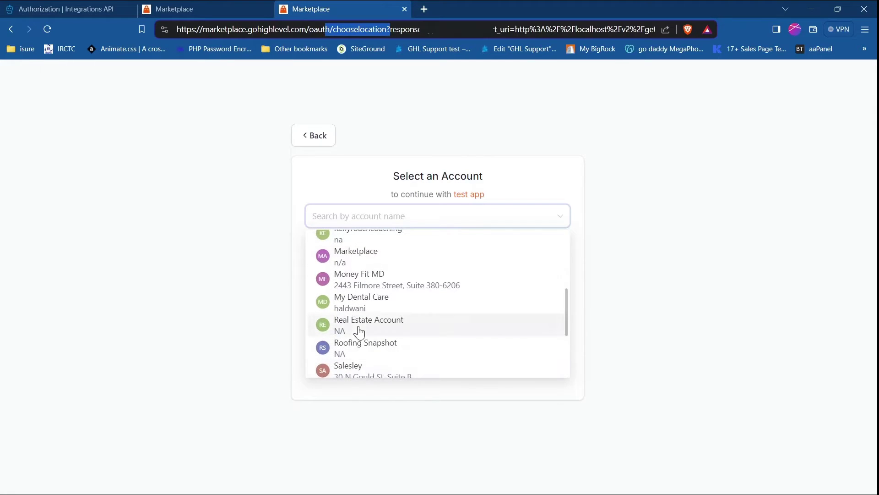
{"action": "scroll", "coordinate": [375, 268], "scroll_direction": "up", "scroll_amount": 1}
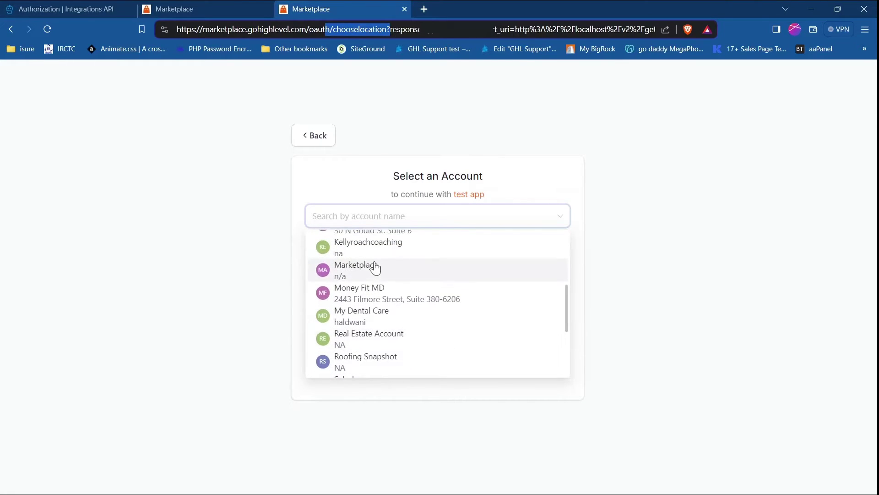
{"action": "left_click", "coordinate": [361, 271]}
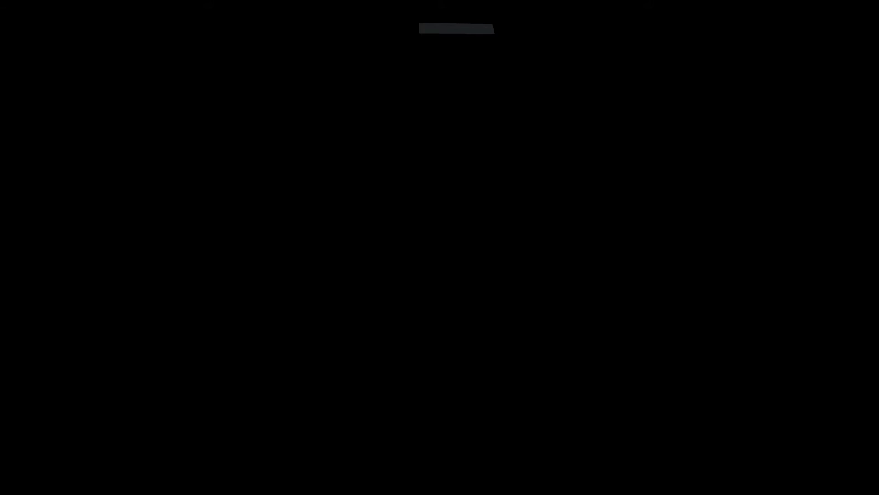
Compare the getAccessToken.php address with the redirect URL in the app's Marketplace settings, and inspect its code parameter
{"action": "left_click_drag", "start_coordinate": [220, 29], "coordinate": [284, 31]}
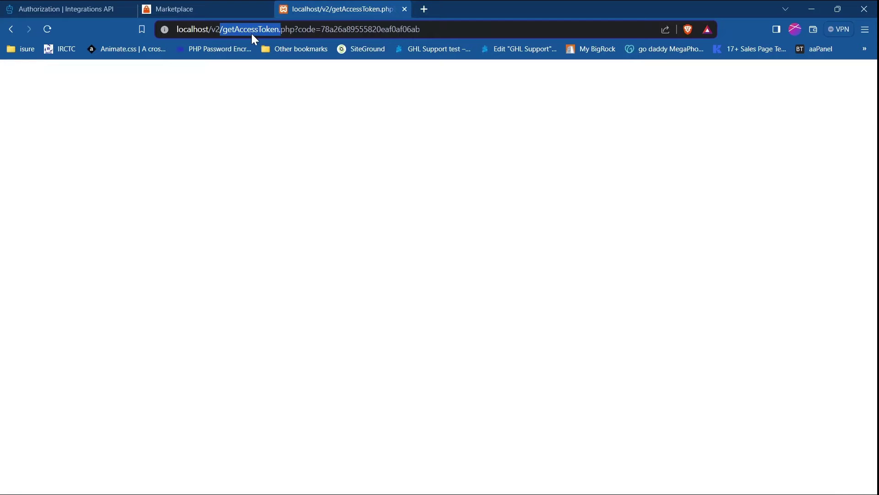
{"action": "left_click", "coordinate": [187, 3]}
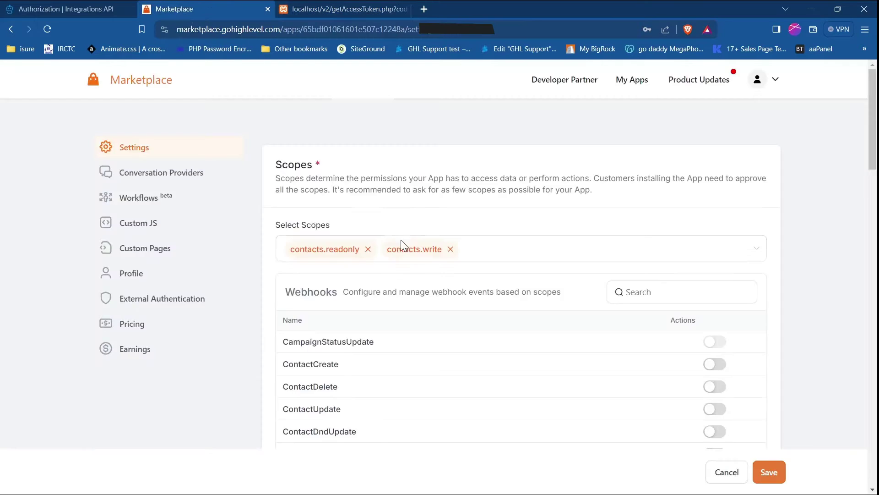
{"action": "scroll", "coordinate": [427, 296], "scroll_direction": "down", "scroll_amount": 15}
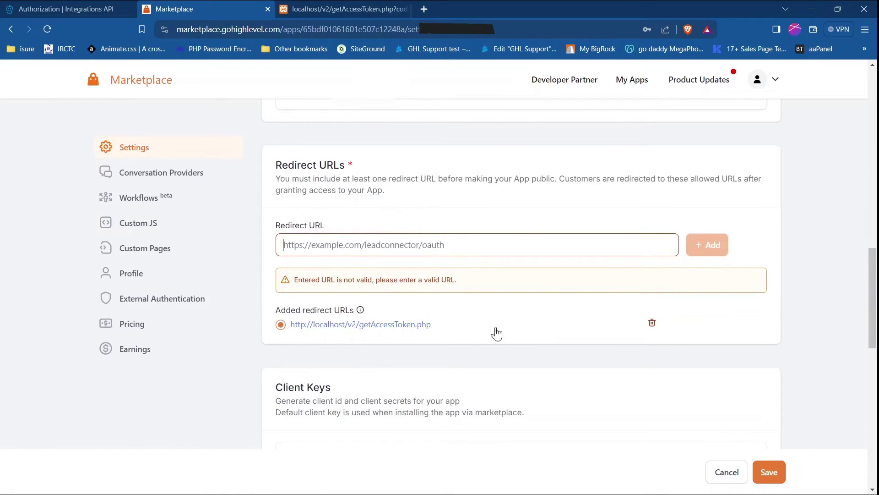
{"action": "left_click", "coordinate": [339, 5]}
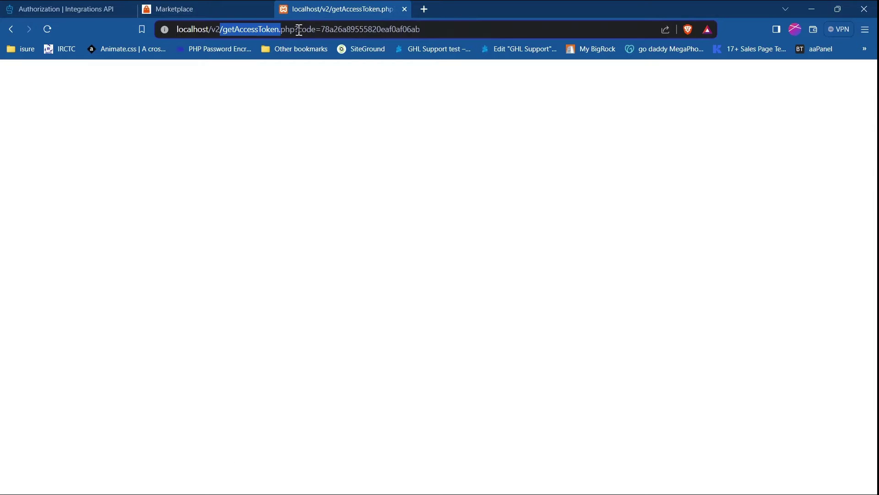
{"action": "left_click_drag", "start_coordinate": [299, 29], "coordinate": [508, 31]}
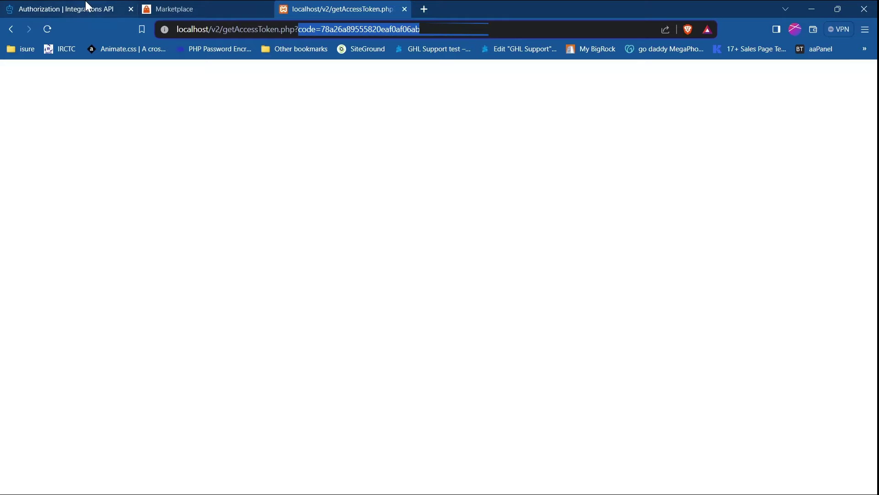
Return to the Integrations API docs and open the Get Access Token reference under OAuth 2.0
{"action": "left_click", "coordinate": [70, 9]}
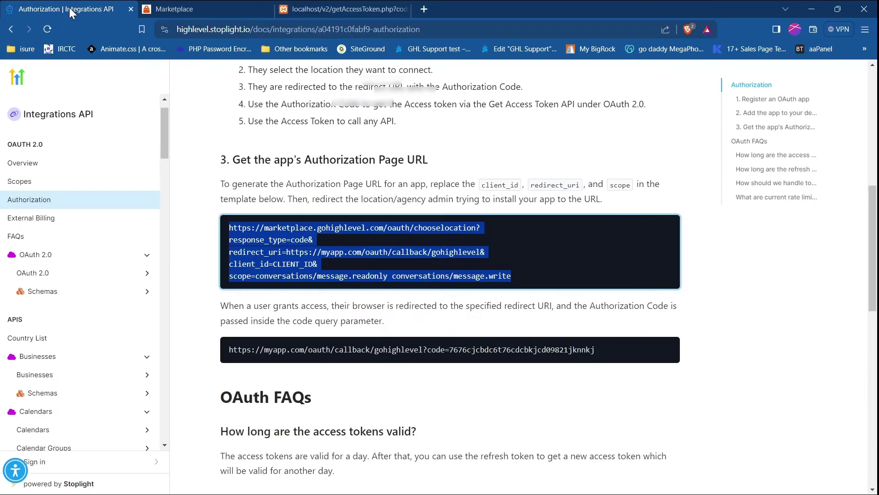
{"action": "scroll", "coordinate": [354, 299], "scroll_direction": "down", "scroll_amount": 2}
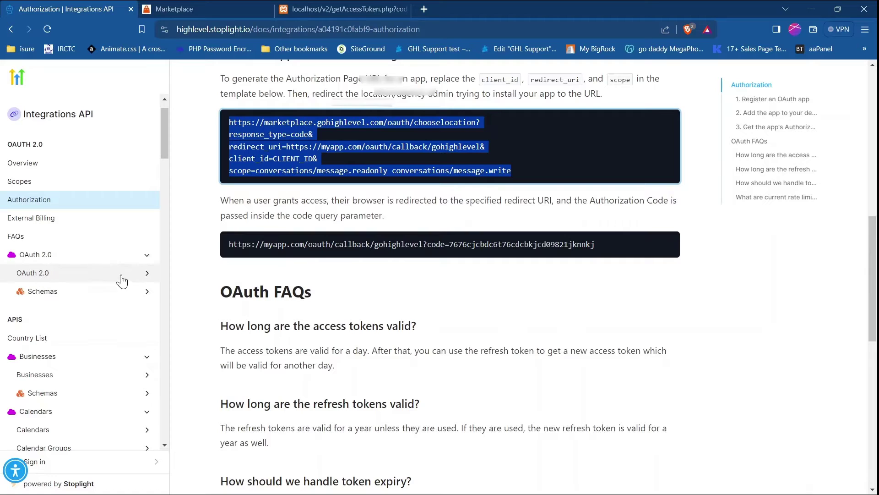
{"action": "left_click", "coordinate": [144, 276]}
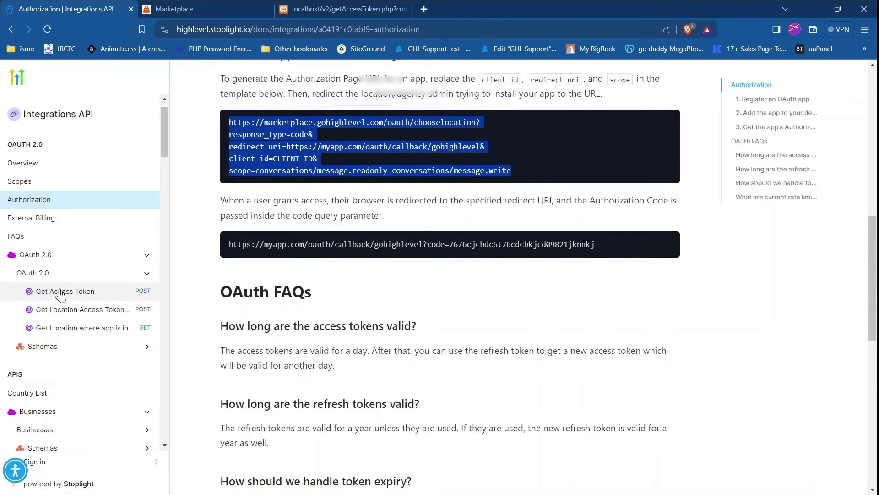
{"action": "left_click", "coordinate": [90, 299]}
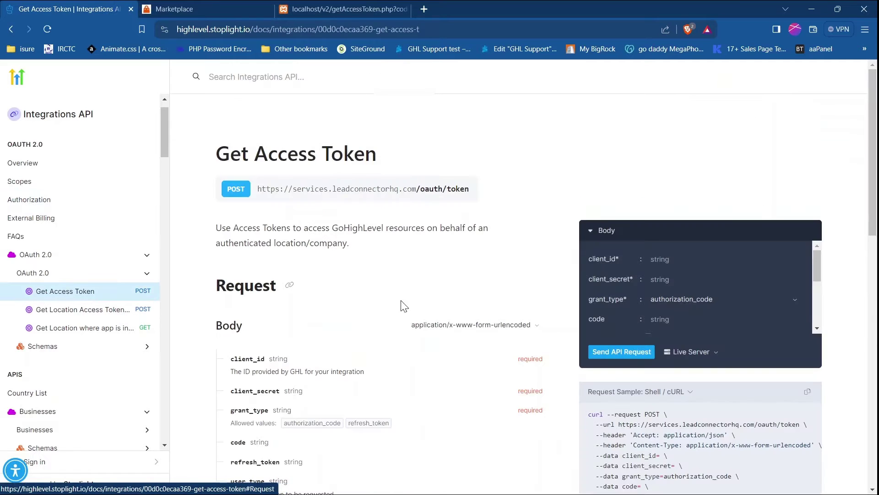
Examine the client_id and client_secret body parameters of the Get Access Token request, checking back with the code in VS Code
{"action": "scroll", "coordinate": [666, 329], "scroll_direction": "down", "scroll_amount": 3}
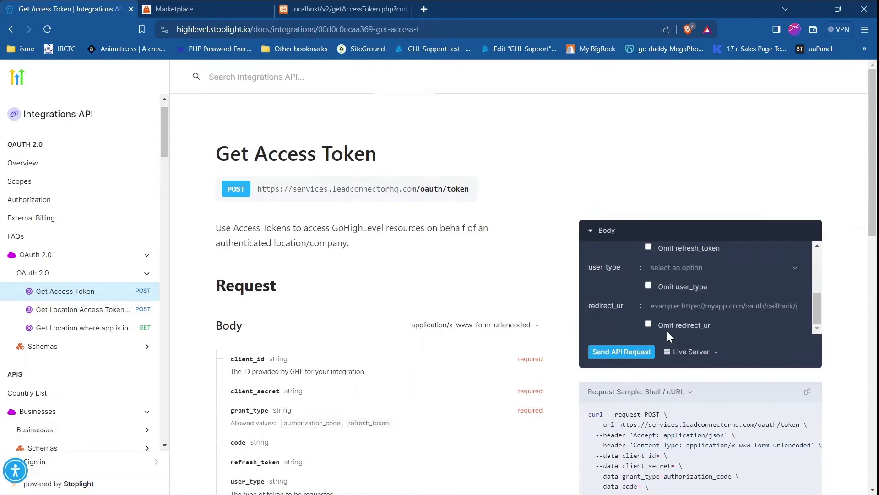
{"action": "scroll", "coordinate": [575, 362], "scroll_direction": "down", "scroll_amount": 3}
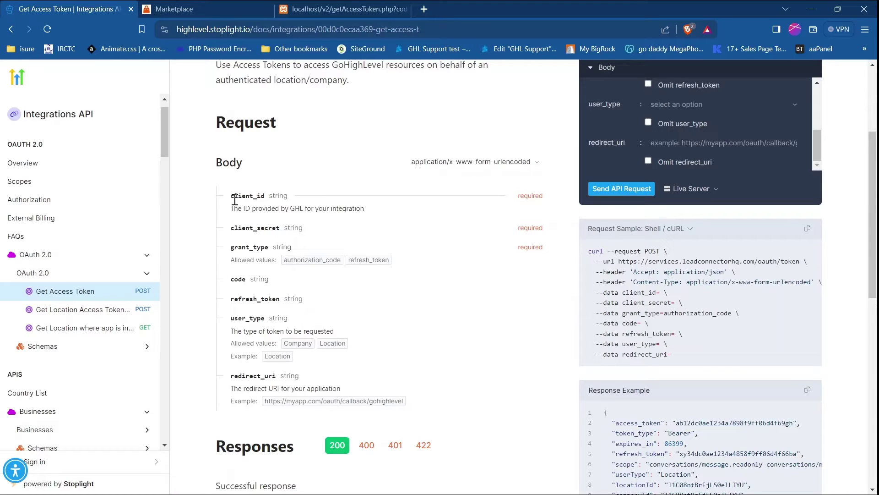
{"action": "left_click_drag", "start_coordinate": [232, 196], "coordinate": [262, 194]}
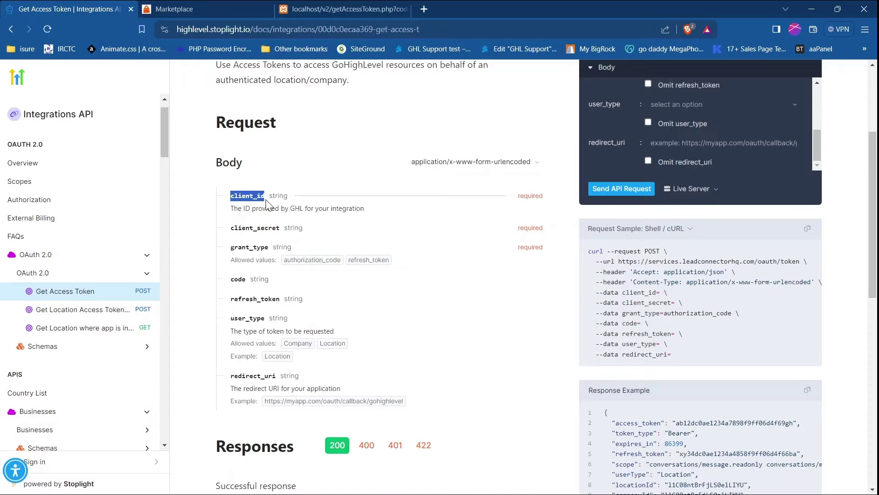
{"action": "key", "text": "alt+Tab"}
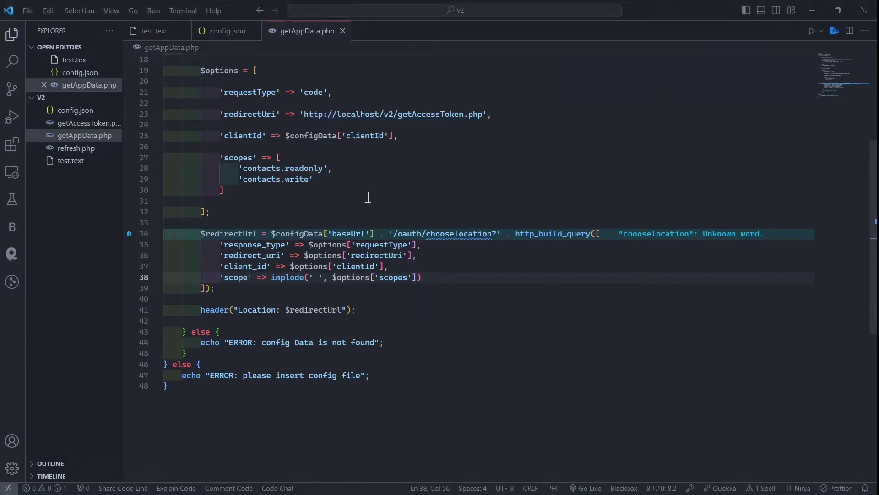
{"action": "key", "text": "alt+Tab"}
{"action": "left_click_drag", "start_coordinate": [231, 228], "coordinate": [294, 229]}
Switch to VS Code and open getAccessToken.php and config.json to inspect where the client credentials are stored
{"action": "key", "text": "alt+Tab"}
{"action": "left_click", "coordinate": [80, 123]}
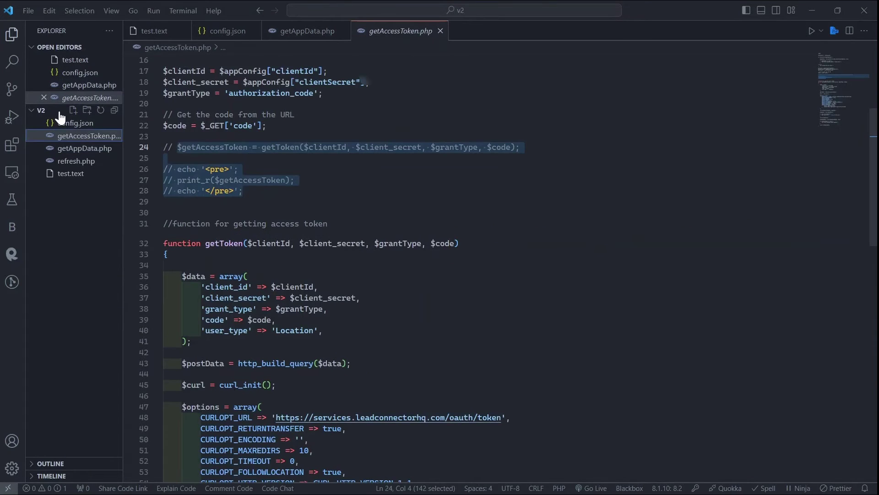
{"action": "left_click", "coordinate": [74, 125]}
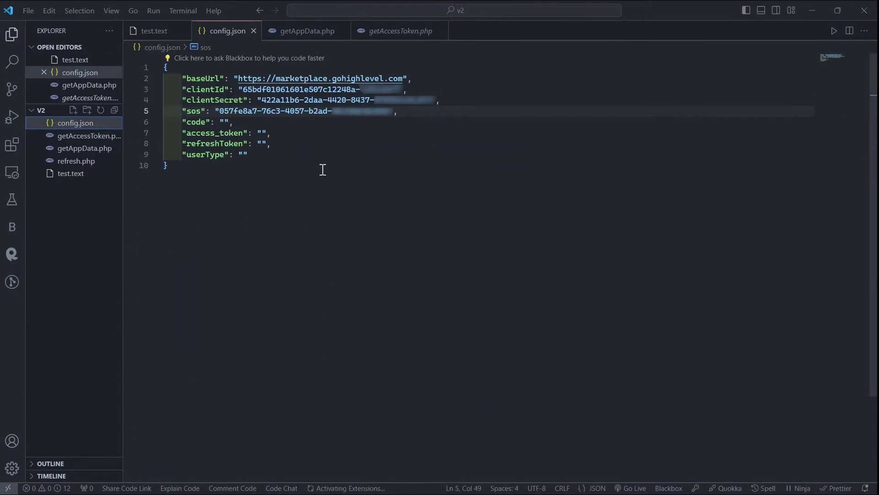
Return to the Get Access Token docs and examine the grant_type and code body parameters, checking the code in the getAccessToken.php address
{"action": "key", "text": "alt+Tab"}
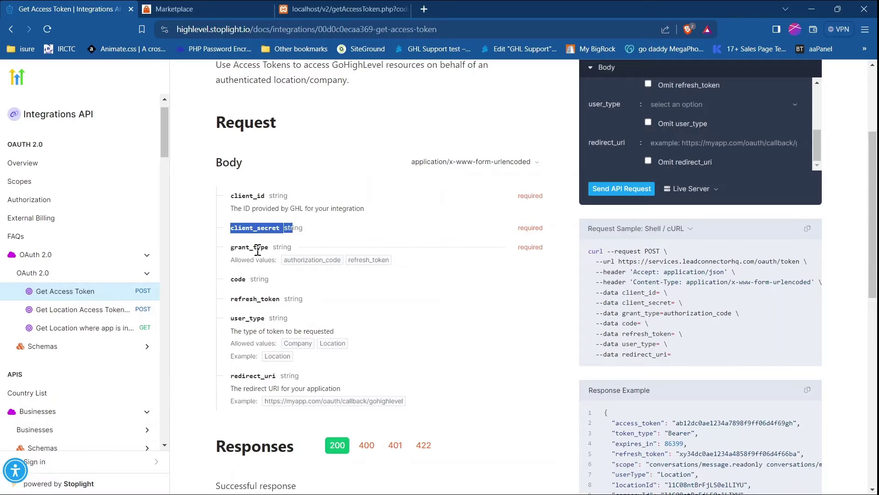
{"action": "left_click_drag", "start_coordinate": [287, 261], "coordinate": [338, 259]}
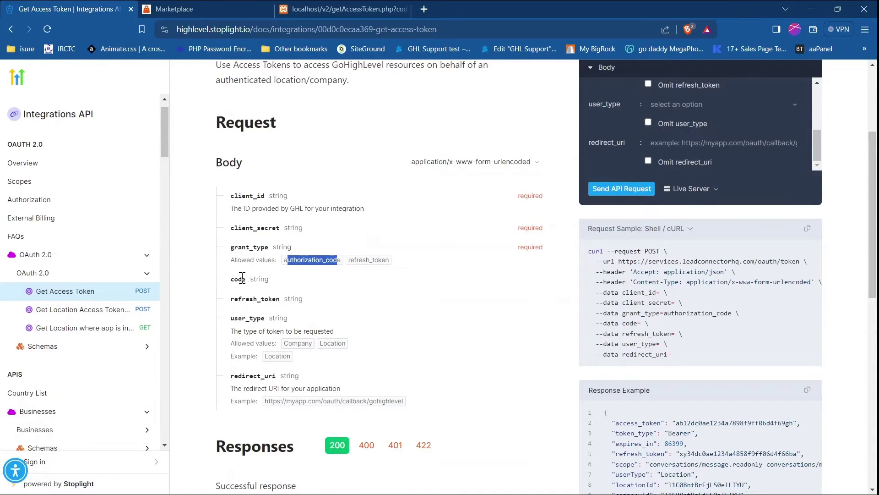
{"action": "left_click", "coordinate": [241, 277]}
{"action": "left_click", "coordinate": [375, 7]}
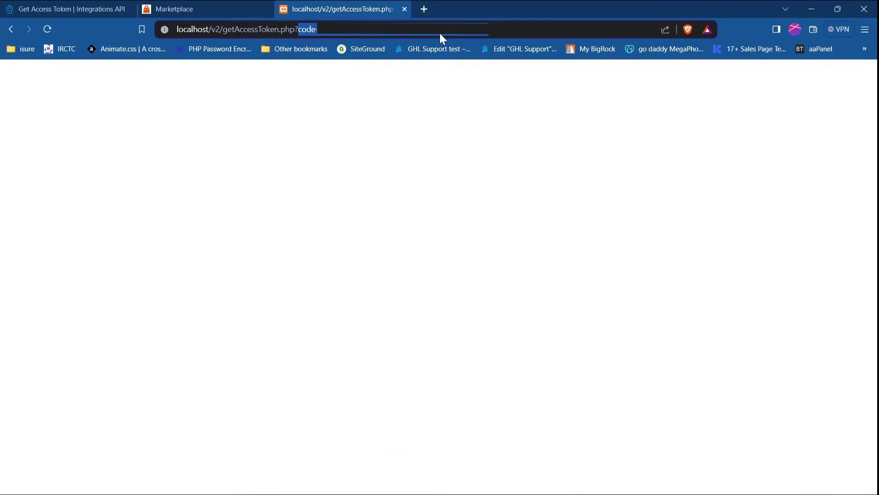
{"action": "key", "text": "alt+Tab"}
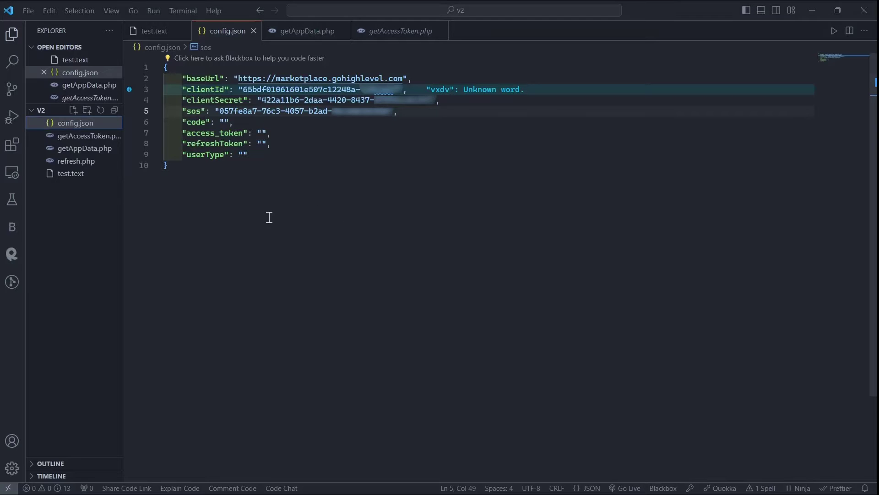
{"action": "key", "text": "alt+Tab"}
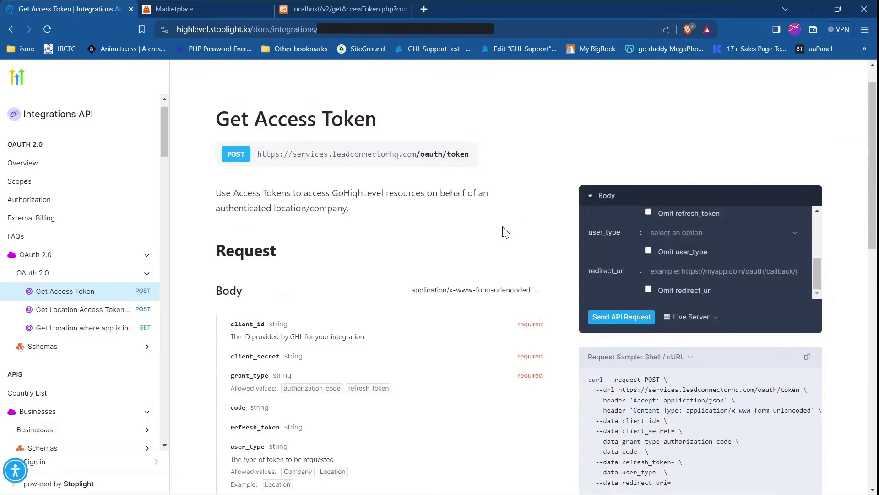
{"action": "scroll", "coordinate": [461, 262], "scroll_direction": "down", "scroll_amount": 4}
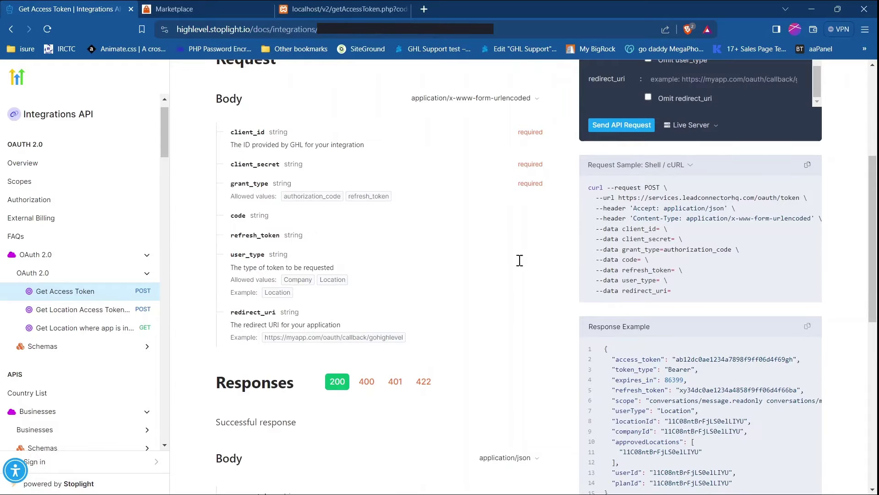
Switch to Postman and create a new HTTP request
{"action": "key", "text": "super"}
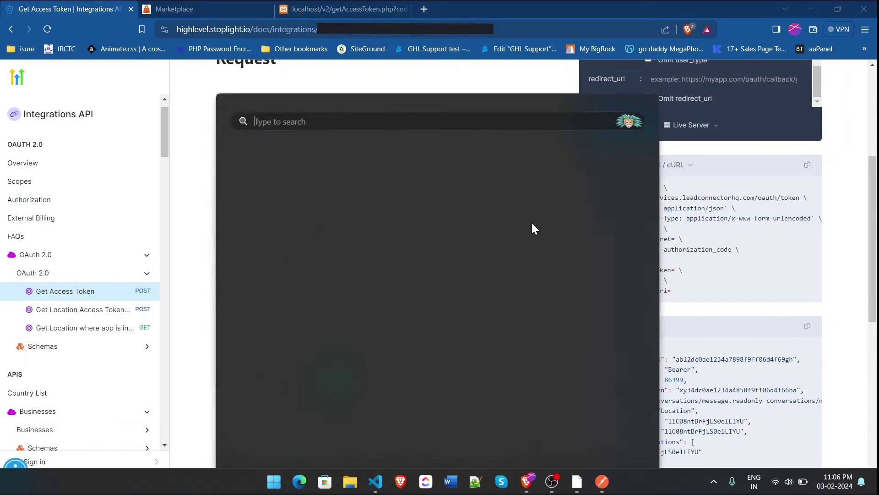
{"action": "type", "text": "po"}
{"action": "key", "text": "Return"}
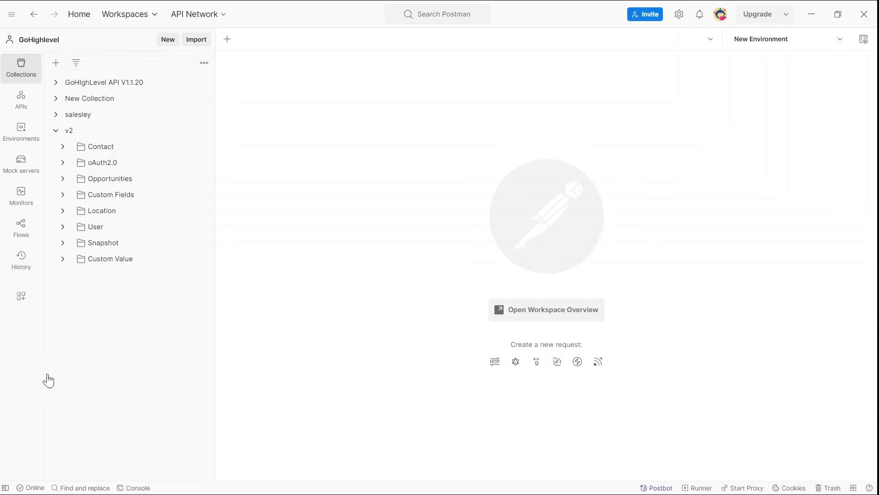
{"action": "left_click", "coordinate": [168, 41]}
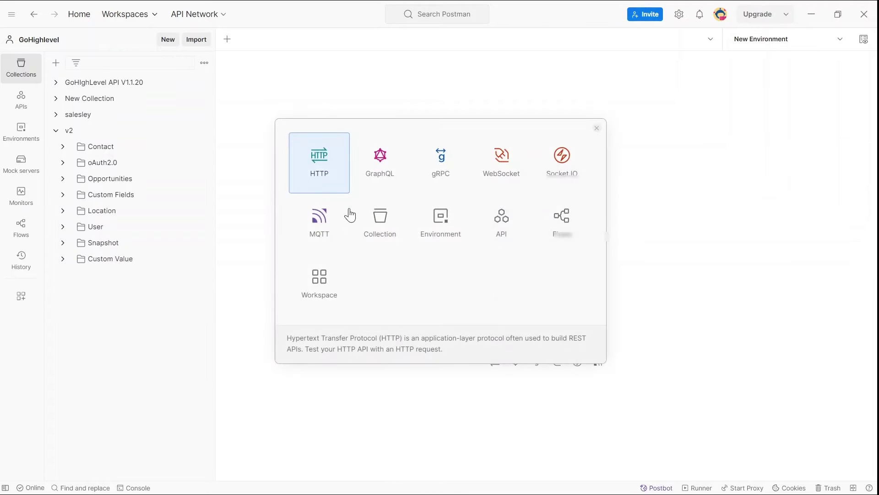
{"action": "left_click", "coordinate": [332, 163]}
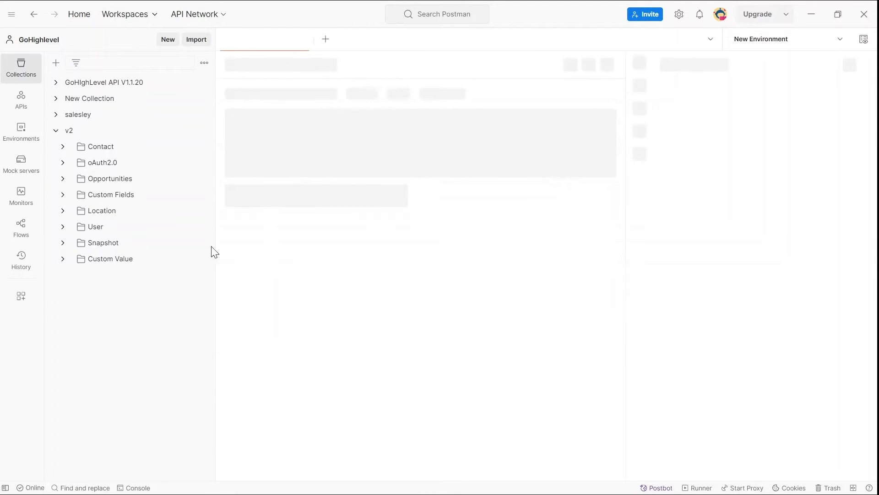
Copy the Shell / cURL request sample from the Get Access Token docs into the new Postman request and show its body parameters
{"action": "key", "text": "alt+Tab"}
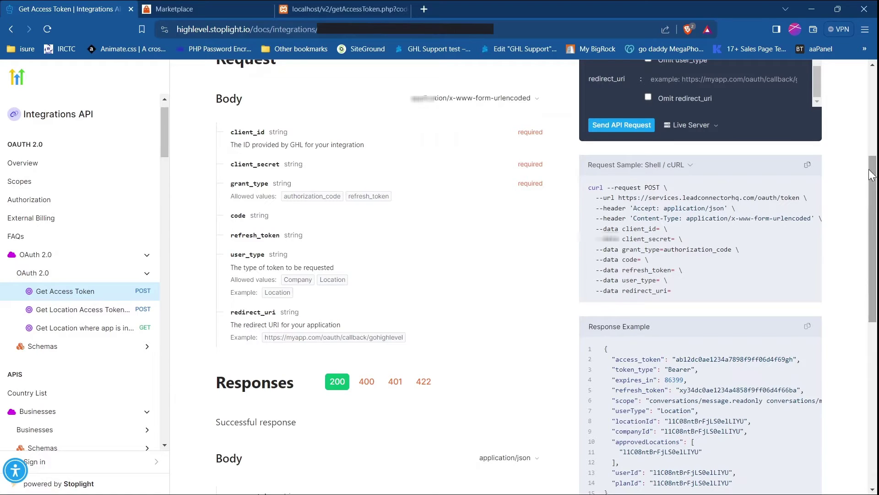
{"action": "left_click", "coordinate": [807, 170]}
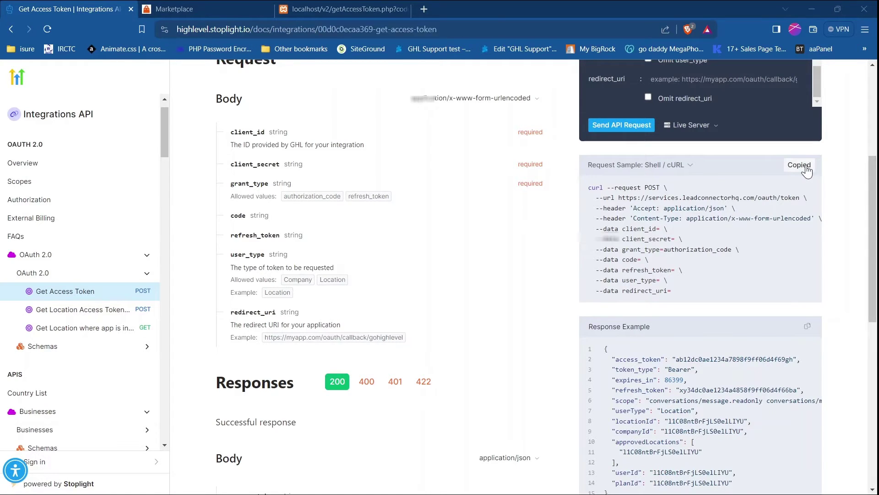
{"action": "key", "text": "alt+Tab"}
{"action": "left_click", "coordinate": [385, 94]}
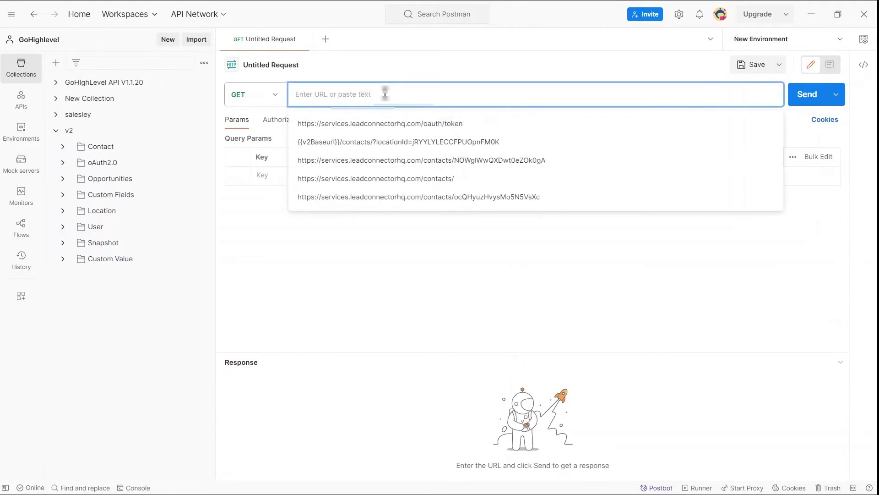
{"action": "key", "text": "ctrl+v"}
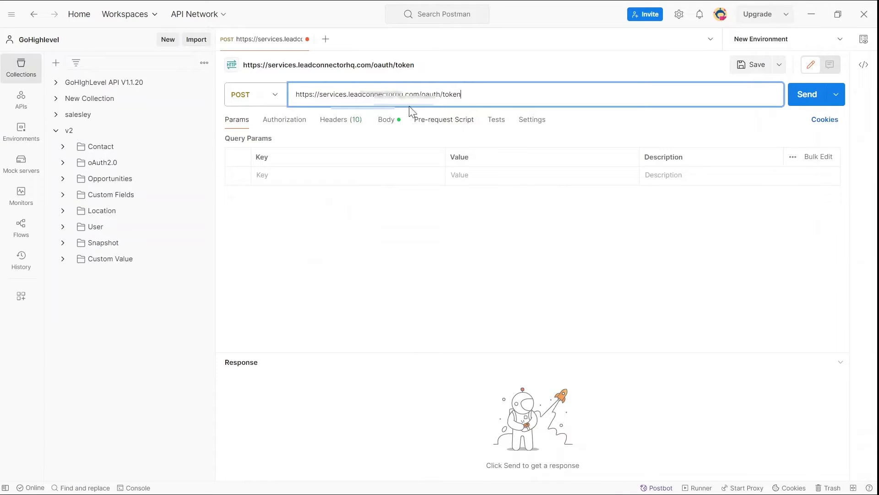
{"action": "left_click", "coordinate": [382, 120]}
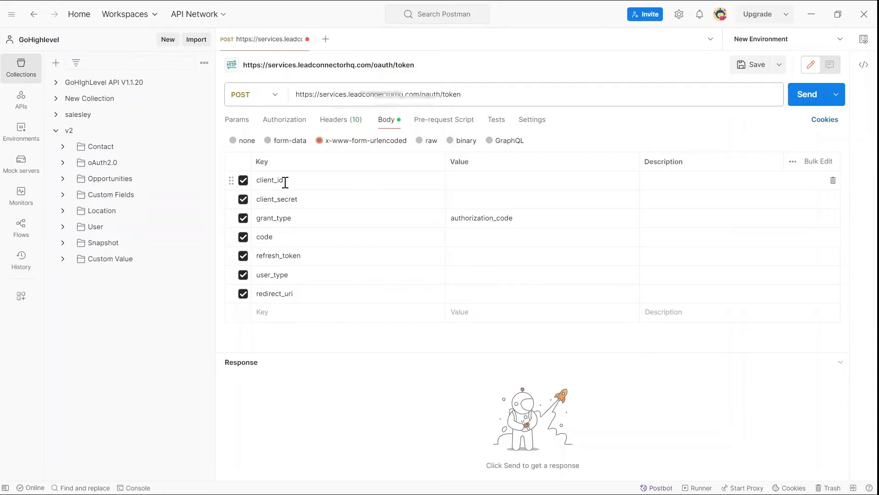
Copy the clientId value from config.json in VS Code and paste it as the client_id value in the Postman request body
{"action": "key", "text": "alt+Tab"}
{"action": "key", "text": "alt+Tab"}
{"action": "key", "text": "alt+Tab"}
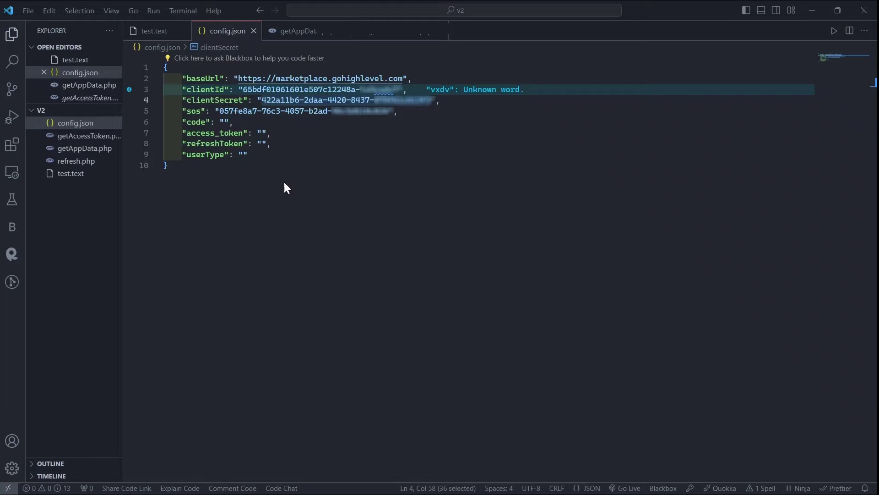
{"action": "left_click", "coordinate": [253, 100]}
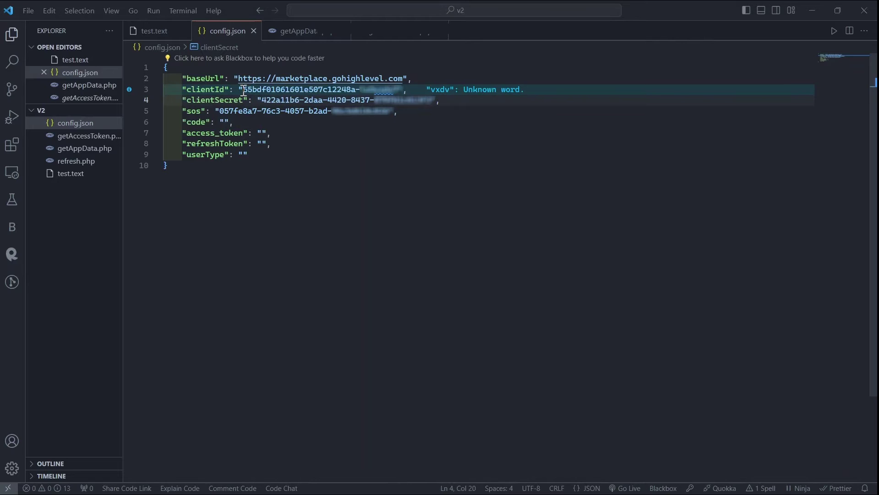
{"action": "left_click_drag", "start_coordinate": [243, 90], "coordinate": [397, 91]}
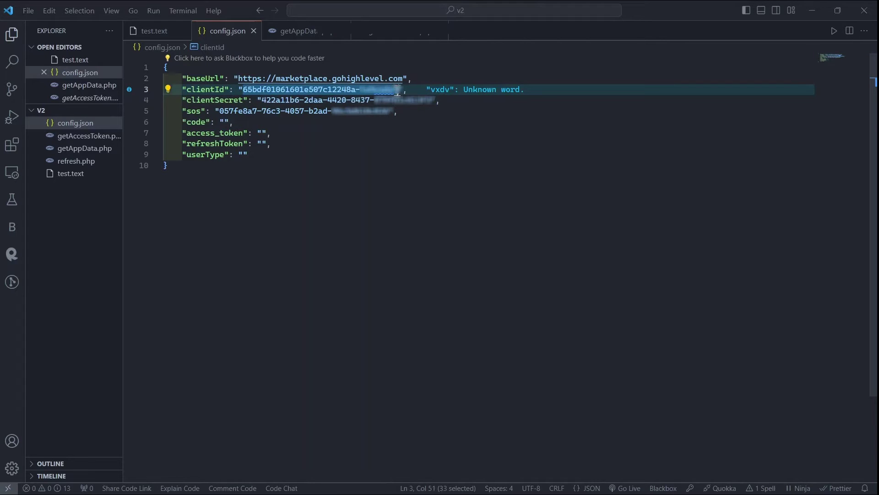
{"action": "key", "text": "alt+Tab"}
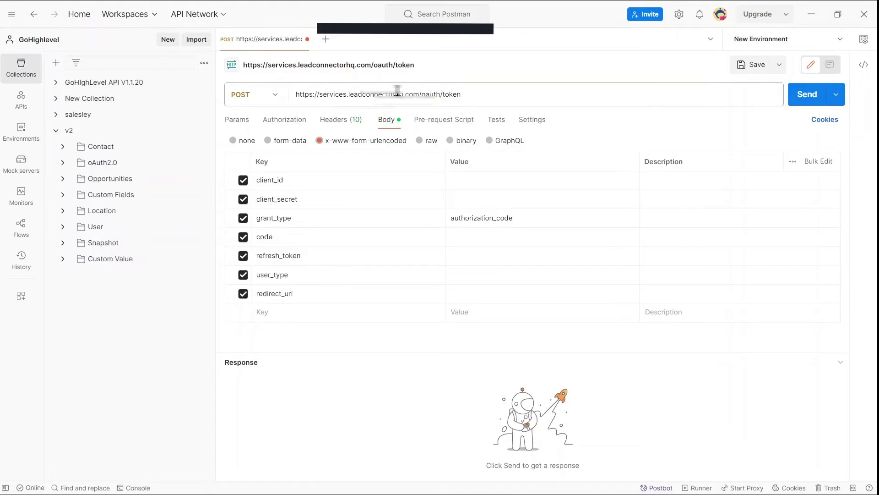
{"action": "left_click", "coordinate": [485, 181]}
{"action": "key", "text": "ctrl+v"}
Copy the clientSecret value from config.json in VS Code and paste it as the client_secret value in the Postman request body
{"action": "key", "text": "alt+Tab"}
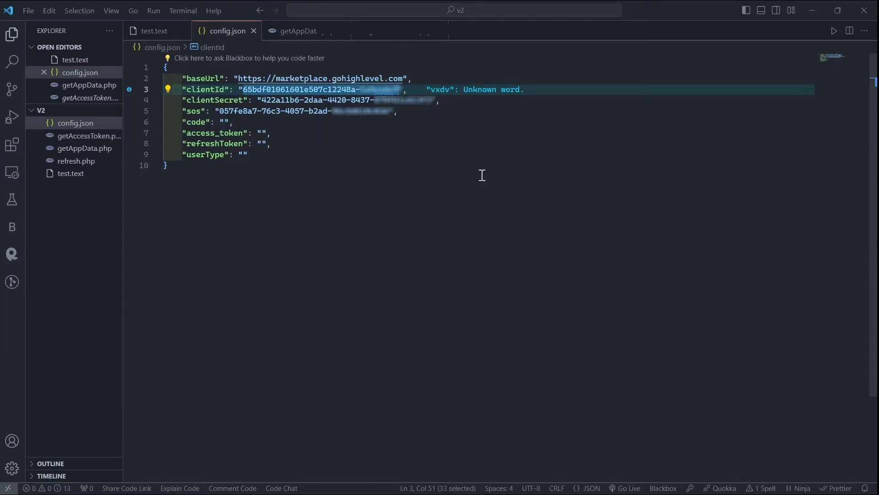
{"action": "left_click", "coordinate": [264, 101]}
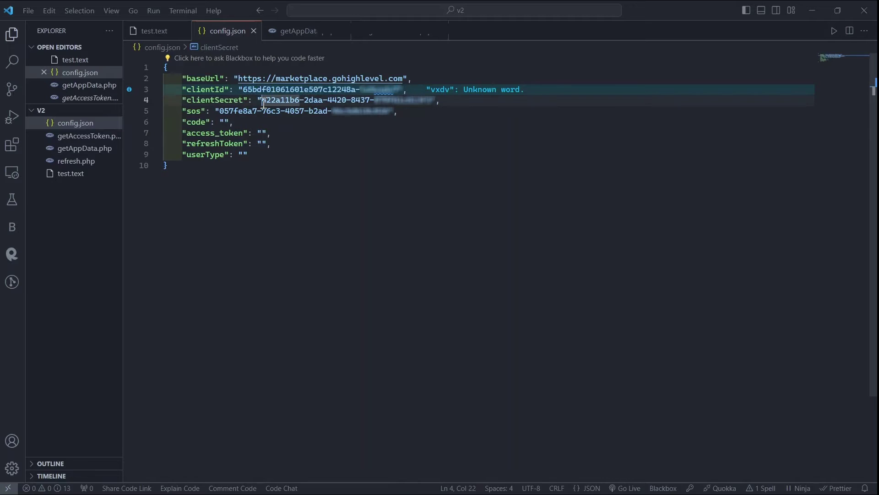
{"action": "key", "text": "ctrl+shift+Right"}
{"action": "key", "text": "ctrl+shift+Right"}
{"action": "key", "text": "ctrl+shift+Right"}
{"action": "key", "text": "ctrl+shift+Right"}
{"action": "key", "text": "ctrl+shift+Right"}
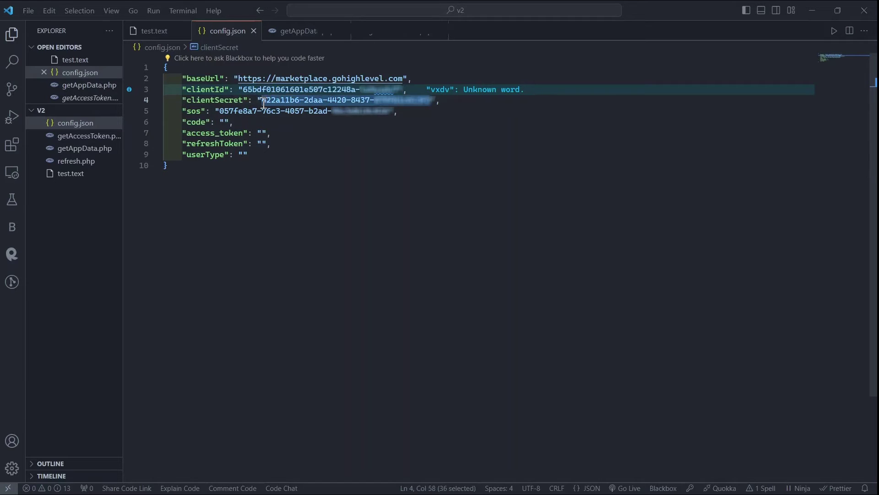
{"action": "key", "text": "alt+Tab"}
{"action": "key", "text": "alt+Tab"}
{"action": "key", "text": "alt+Tab"}
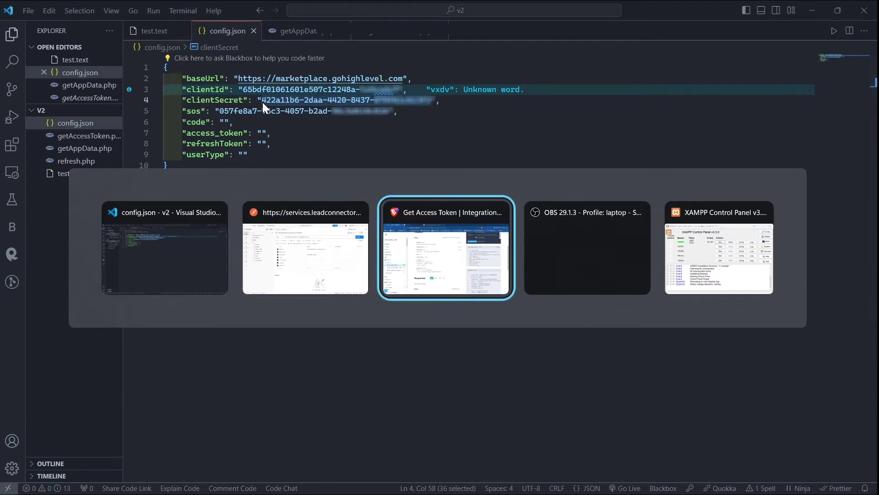
{"action": "key", "text": "alt+Tab"}
{"action": "key", "text": "alt+Tab"}
{"action": "key", "text": "alt+Tab"}
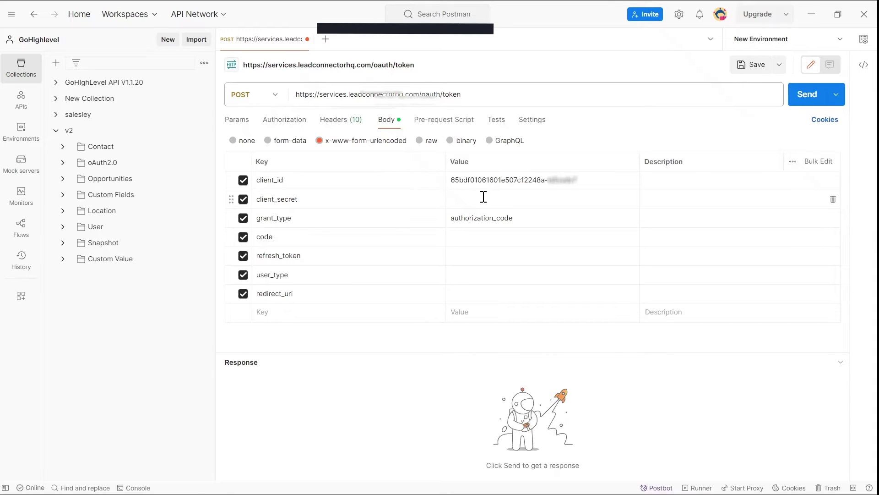
{"action": "key", "text": "ctrl+v"}
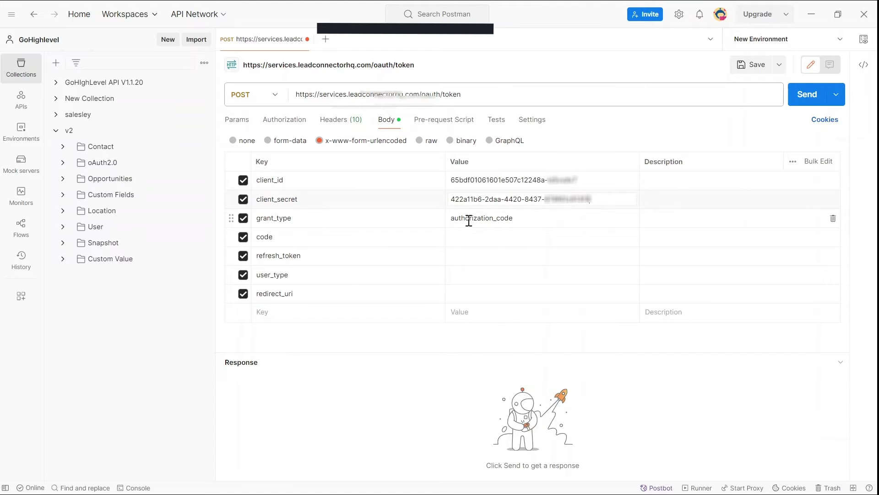
Copy the authorization code from the getAccessToken.php address in the browser and paste it as the code value in the Postman request body
{"action": "key", "text": "alt+Tab"}
{"action": "key", "text": "alt+Tab"}
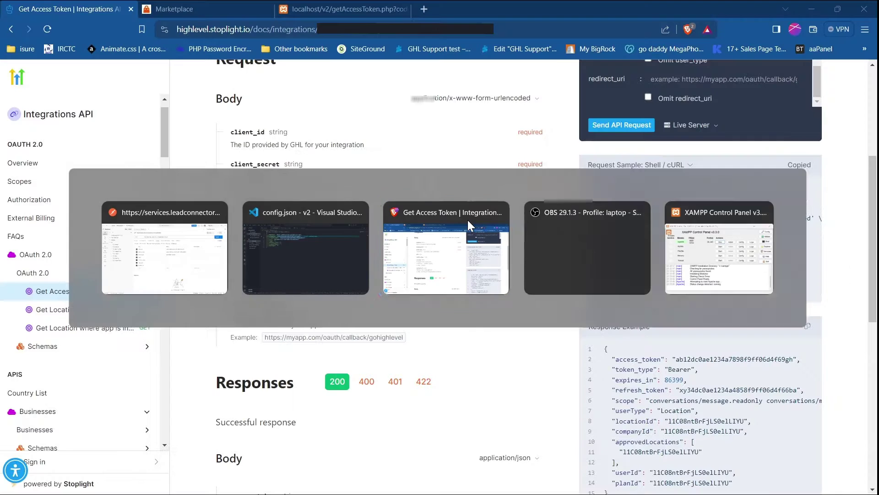
{"action": "left_click", "coordinate": [357, 5]}
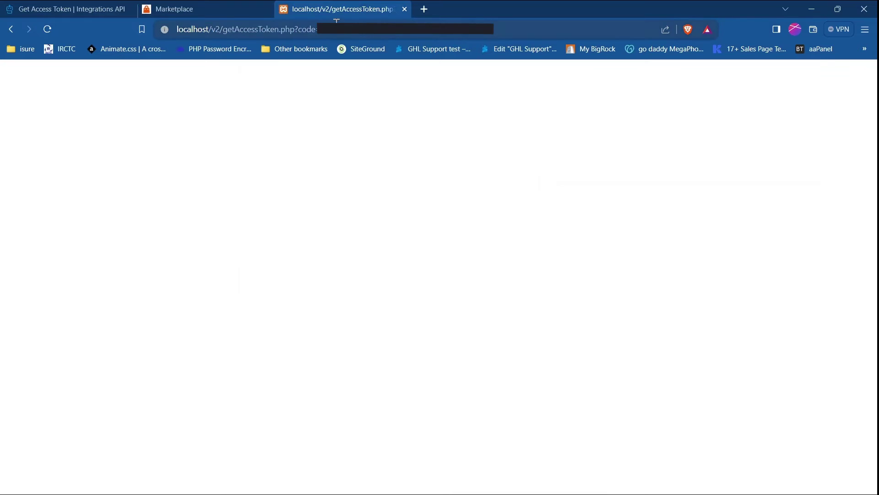
{"action": "left_click", "coordinate": [321, 31]}
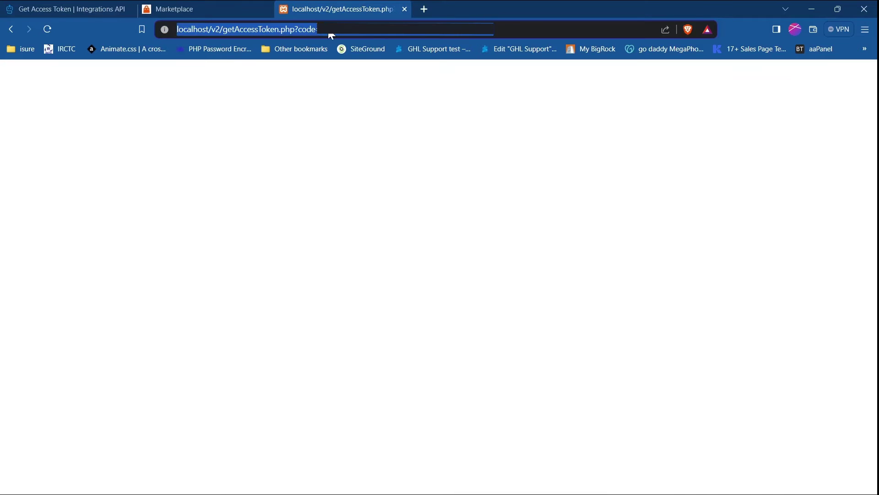
{"action": "key", "text": "Escape"}
{"action": "double_click", "coordinate": [357, 22]}
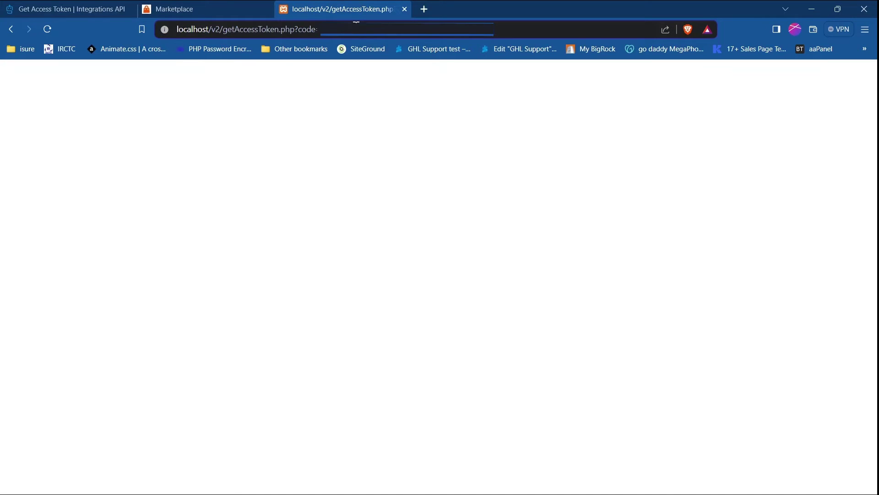
{"action": "key", "text": "alt+Tab"}
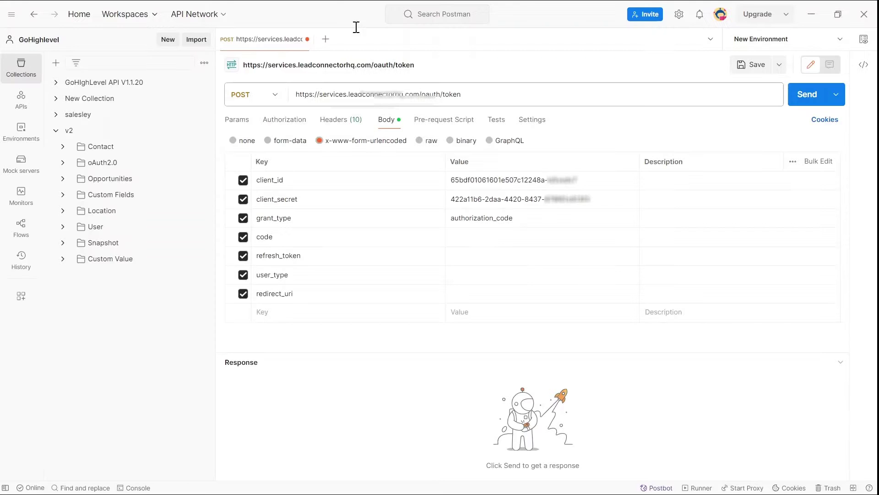
{"action": "left_click", "coordinate": [461, 235]}
{"action": "key", "text": "ctrl+v"}
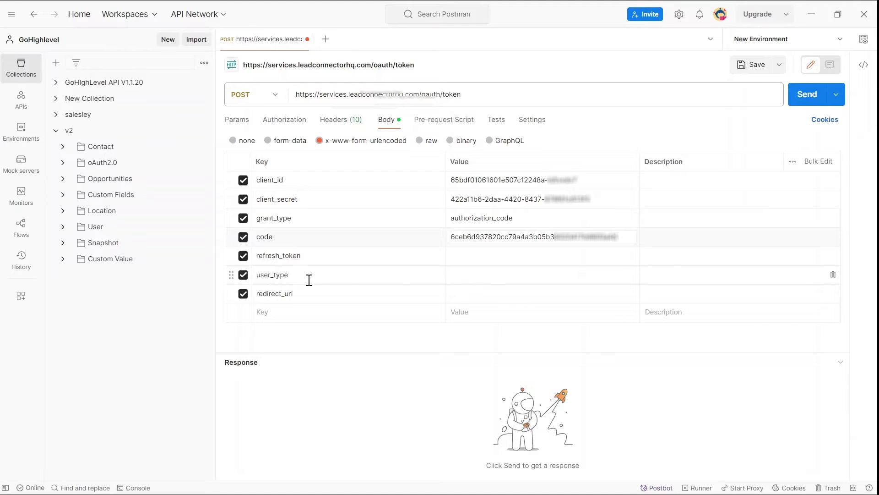
Set user_type to Location and delete the refresh_token and redirect_uri parameters from the request body
{"action": "left_click", "coordinate": [490, 279]}
{"action": "type", "text": "Location"}
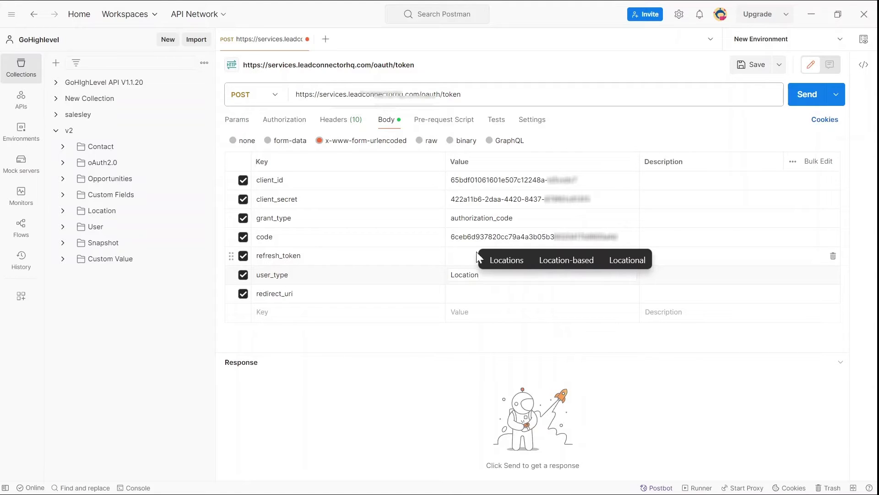
{"action": "left_click", "coordinate": [833, 256]}
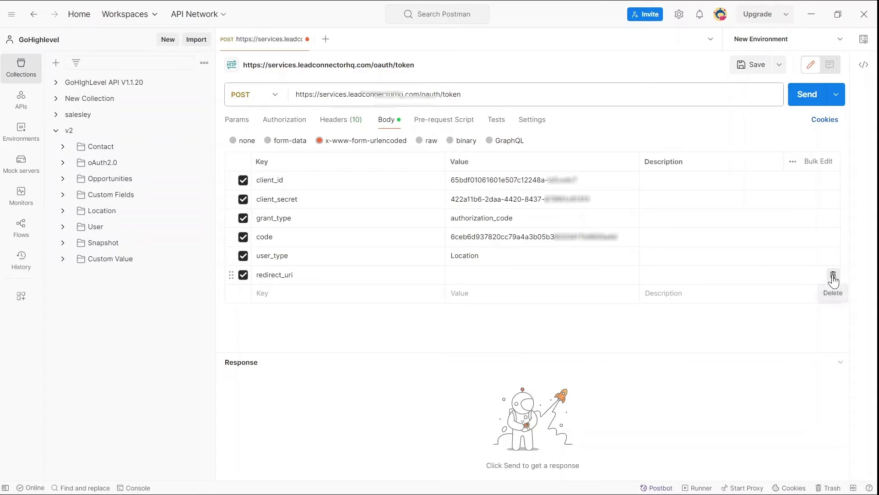
{"action": "left_click", "coordinate": [834, 274]}
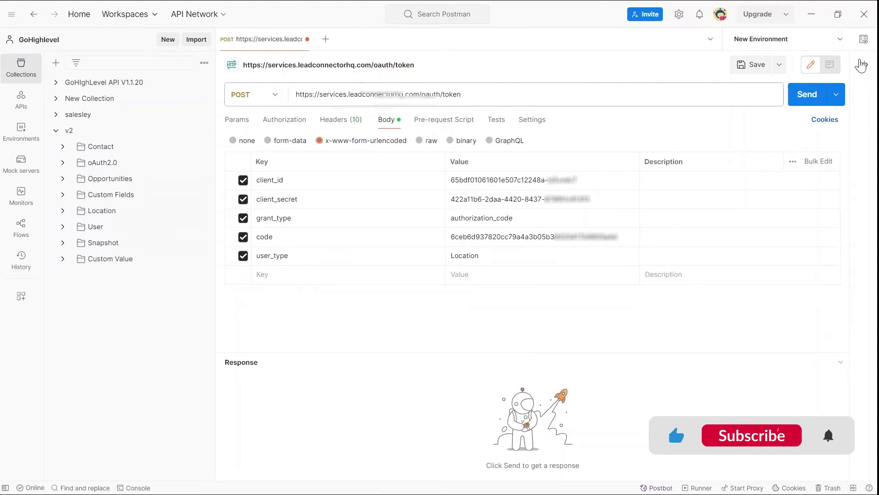
Send the POST request to the oauth/token endpoint
{"action": "left_click", "coordinate": [807, 95]}
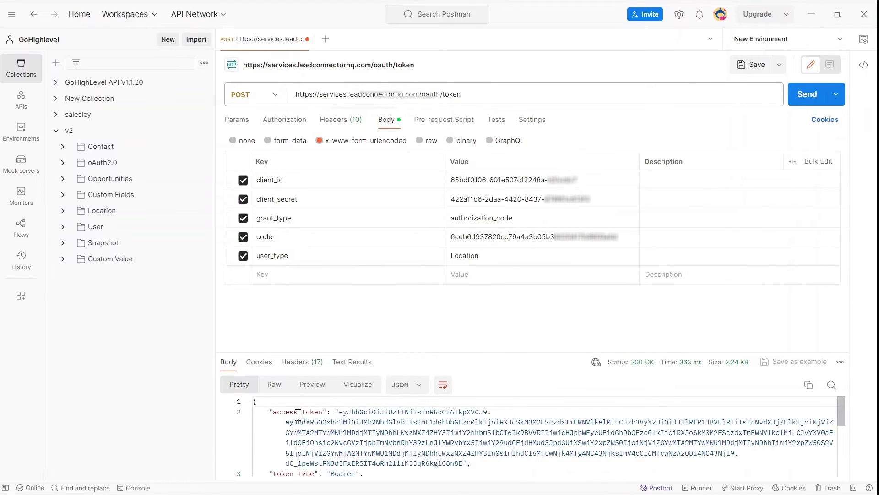
Examine the token response fields from access_token and expires_in through refresh_token, scope, companyId, locationId and userId
{"action": "scroll", "coordinate": [298, 415], "scroll_direction": "down", "scroll_amount": 2}
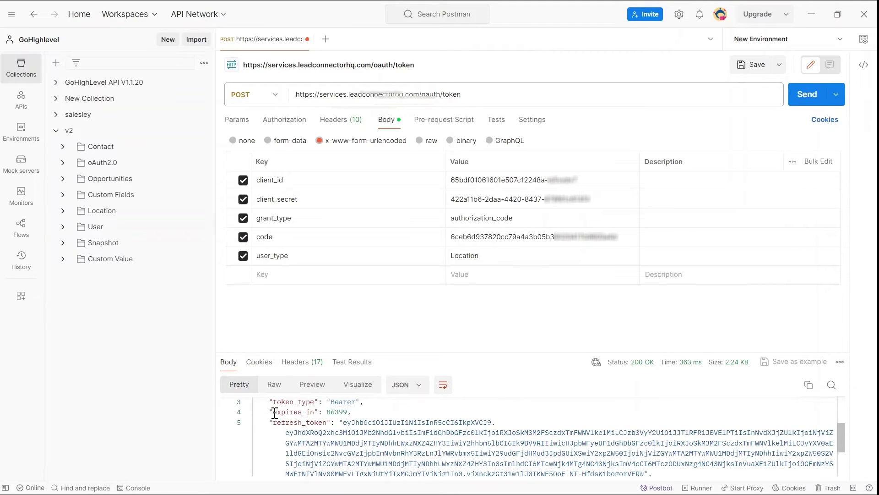
{"action": "left_click_drag", "start_coordinate": [274, 413], "coordinate": [314, 412]}
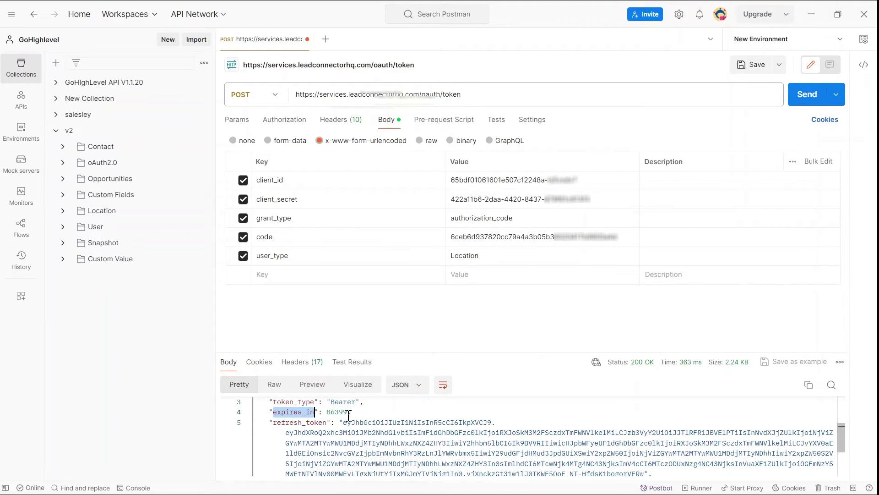
{"action": "scroll", "coordinate": [348, 415], "scroll_direction": "down", "scroll_amount": 3}
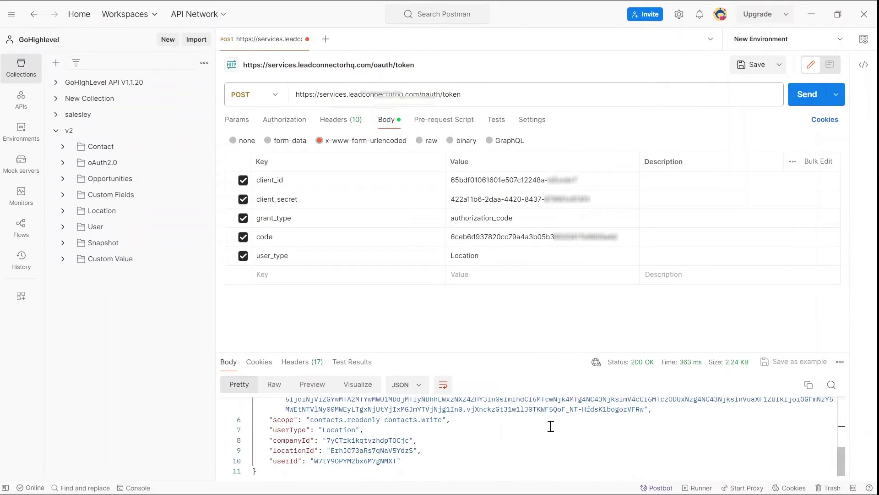
{"action": "scroll", "coordinate": [574, 408], "scroll_direction": "up", "scroll_amount": 3}
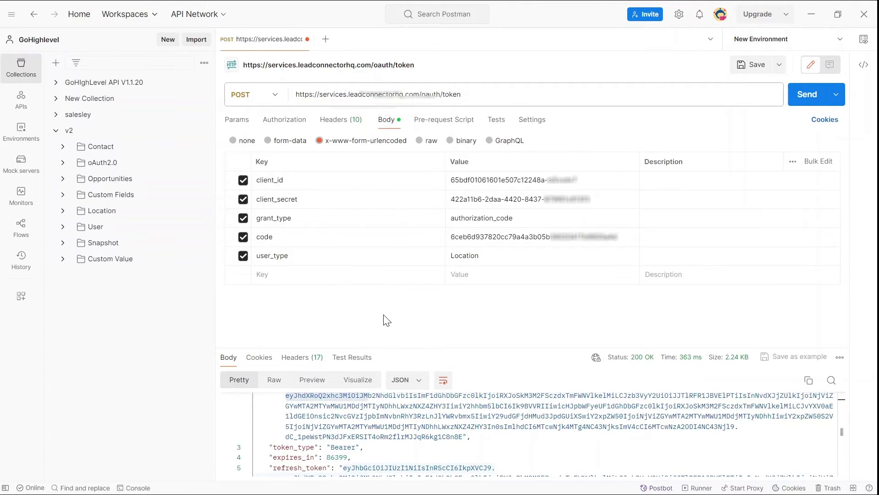
Open getAccessToken.php in VS Code and compare the getToken function's parameters with the Postman request body
{"action": "key", "text": "alt+Tab"}
{"action": "key", "text": "alt+Tab"}
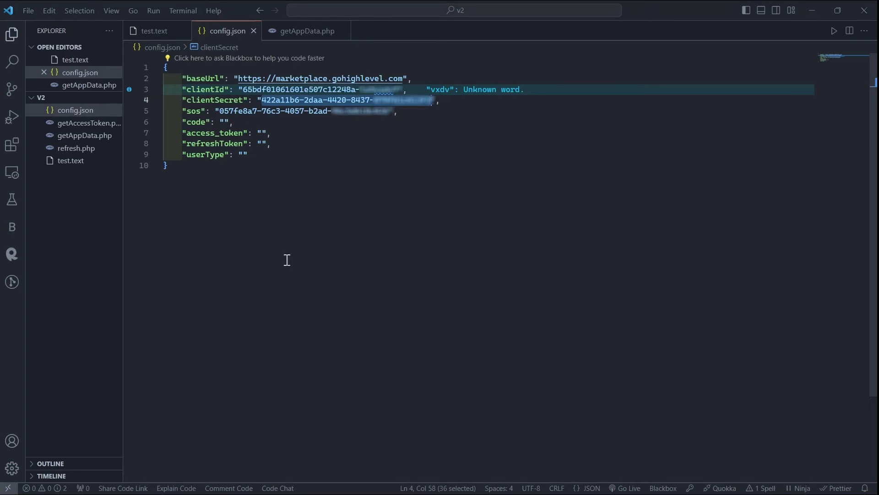
{"action": "left_click", "coordinate": [71, 128]}
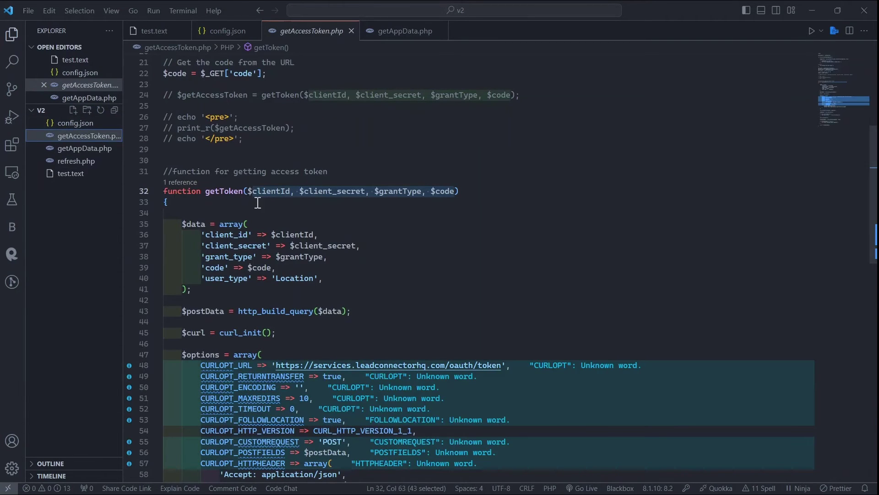
{"action": "scroll", "coordinate": [323, 245], "scroll_direction": "down", "scroll_amount": 1}
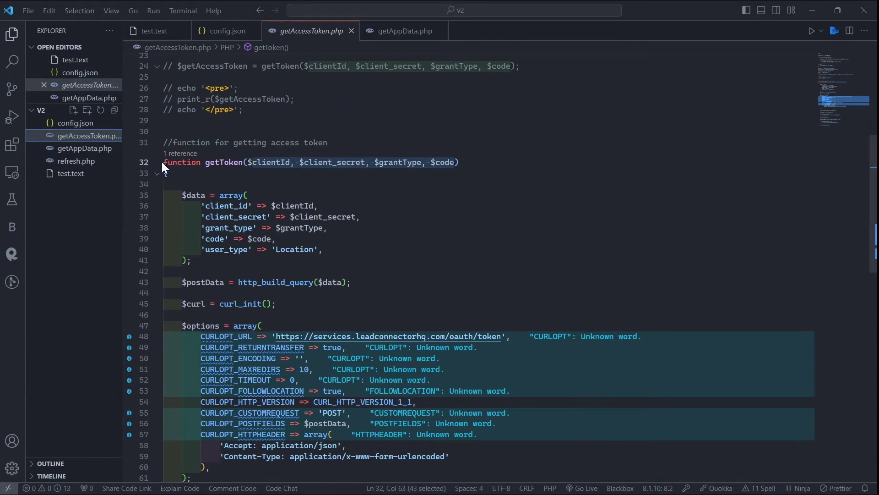
{"action": "double_click", "coordinate": [232, 163]}
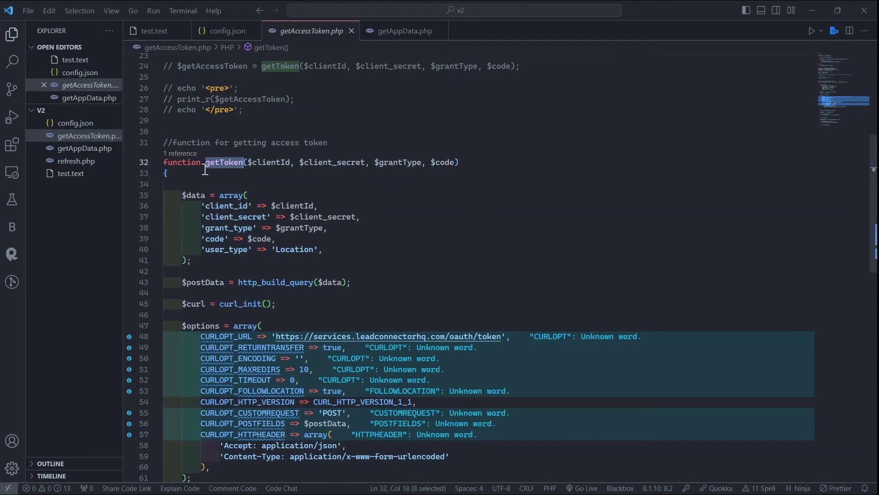
{"action": "key", "text": "alt+Tab"}
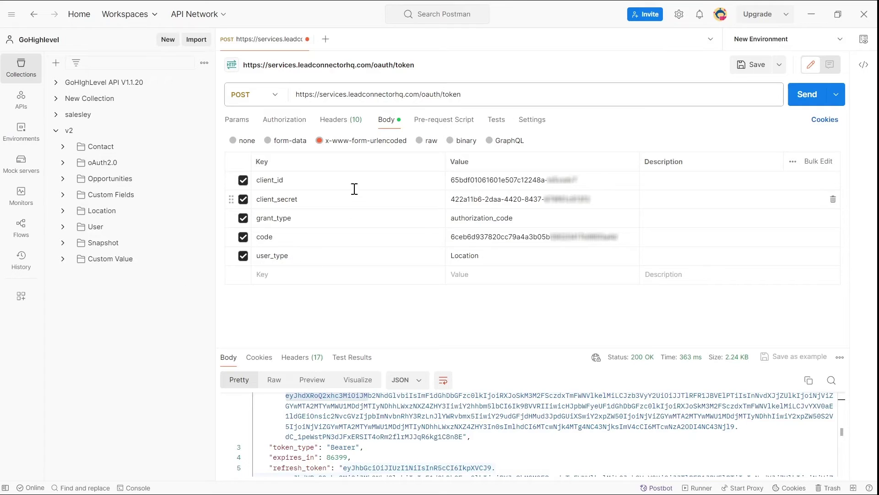
{"action": "key", "text": "alt+Tab"}
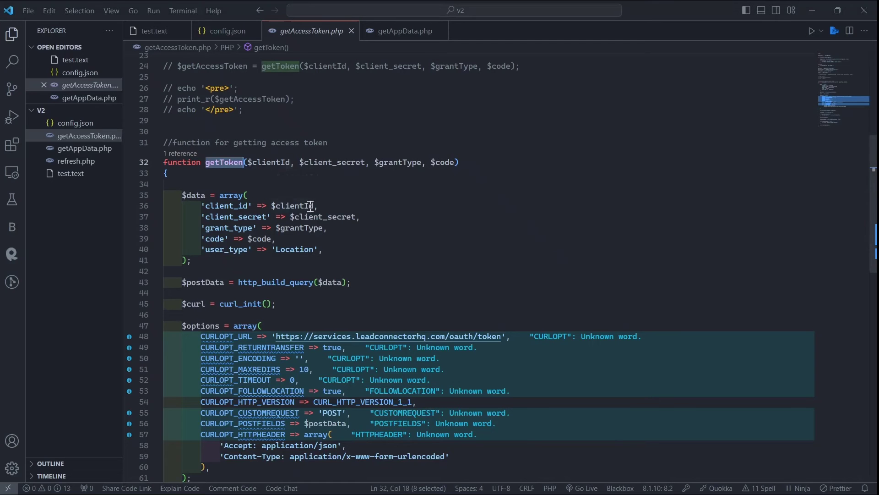
Uncomment the getToken call and the echo and print_r lines above the getToken function, and save getAccessToken.php
{"action": "scroll", "coordinate": [229, 161], "scroll_direction": "up", "scroll_amount": 1}
{"action": "scroll", "coordinate": [229, 161], "scroll_direction": "up", "scroll_amount": 1}
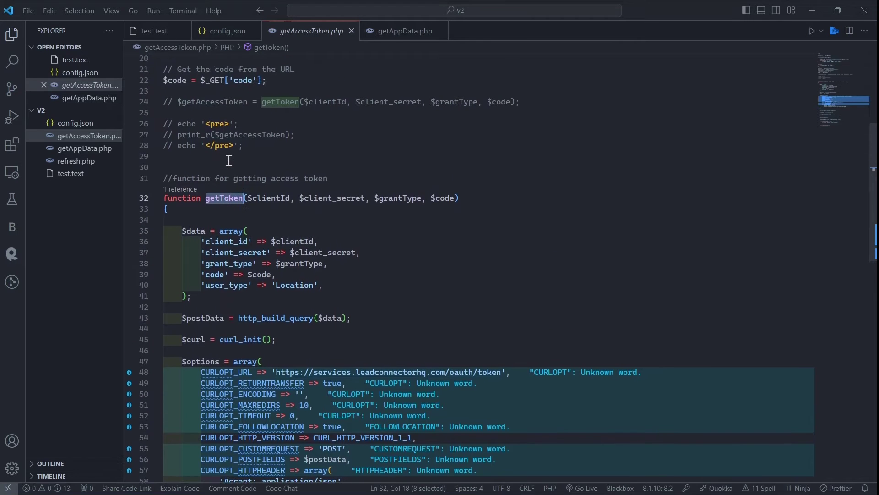
{"action": "left_click", "coordinate": [271, 154]}
{"action": "left_click_drag", "start_coordinate": [271, 153], "coordinate": [155, 105]}
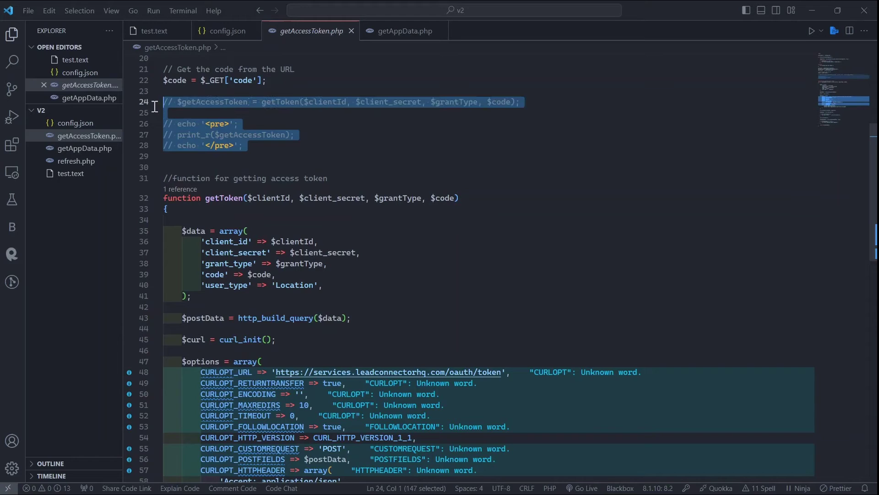
{"action": "key", "text": "ctrl+slash"}
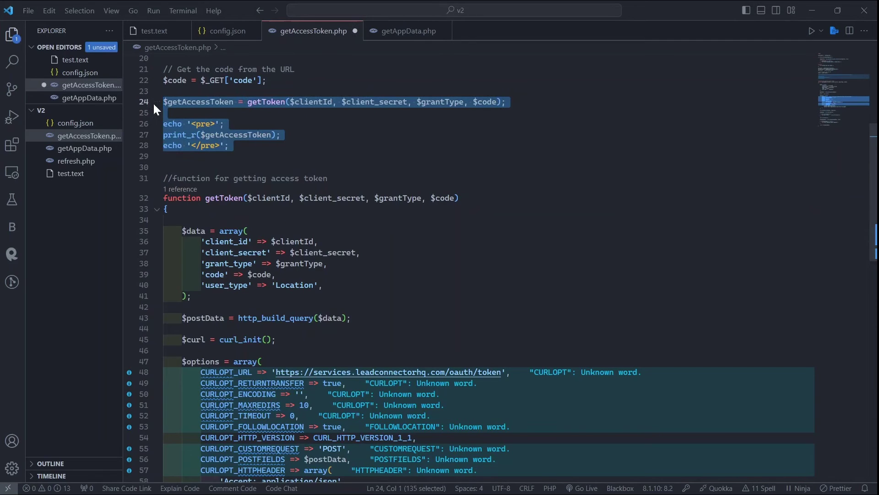
{"action": "key", "text": "ctrl+s"}
Return to the account selection page in the browser, reauthorize the Marketplace account, and review the token array printed by getAccessToken.php
{"action": "key", "text": "alt+Tab"}
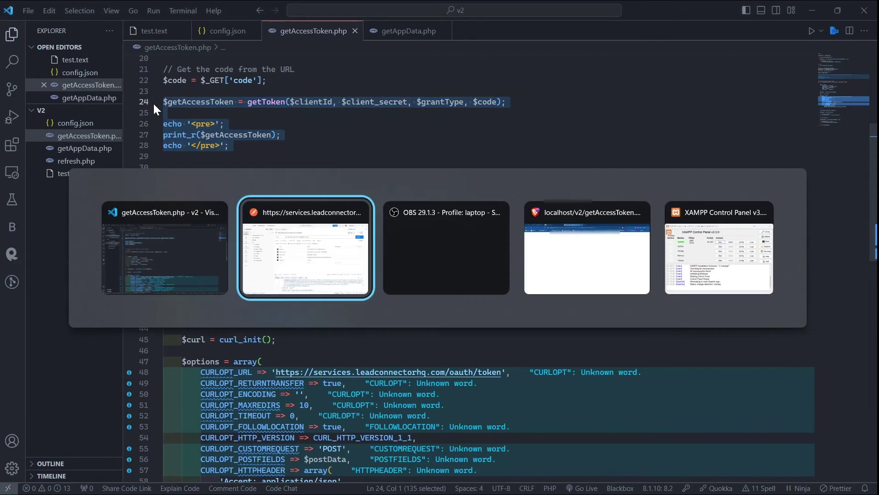
{"action": "key", "text": "alt+Tab"}
{"action": "key", "text": "alt+Tab"}
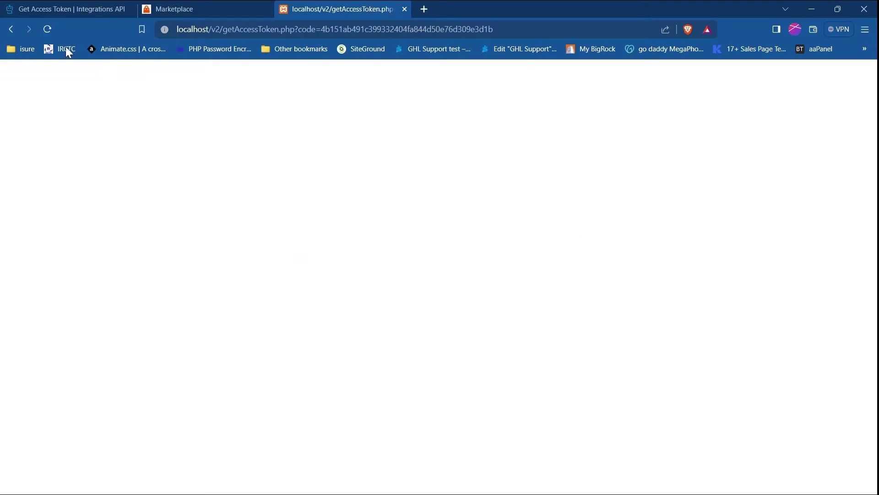
{"action": "left_click", "coordinate": [11, 29]}
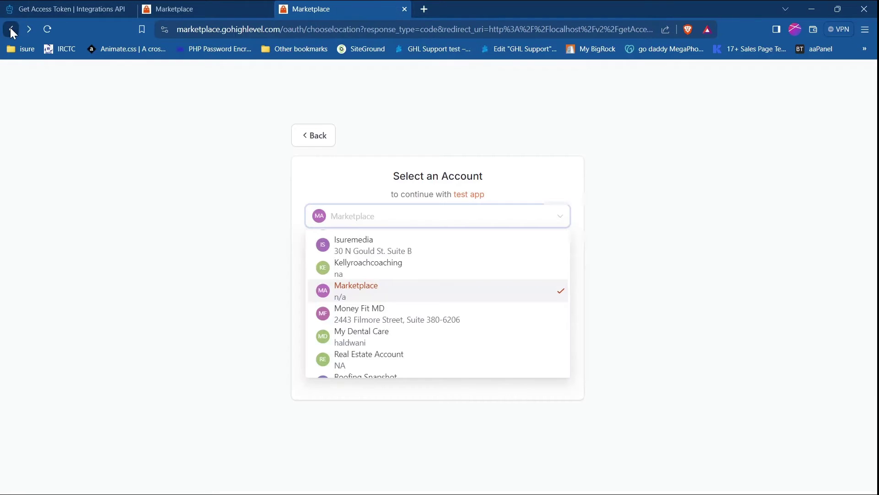
{"action": "left_click", "coordinate": [366, 291]}
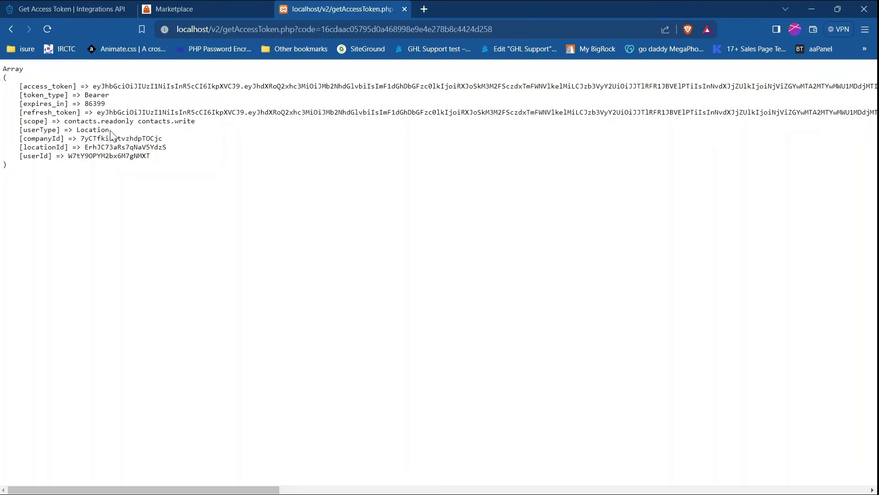
{"action": "left_click_drag", "start_coordinate": [3, 73], "coordinate": [38, 171]}
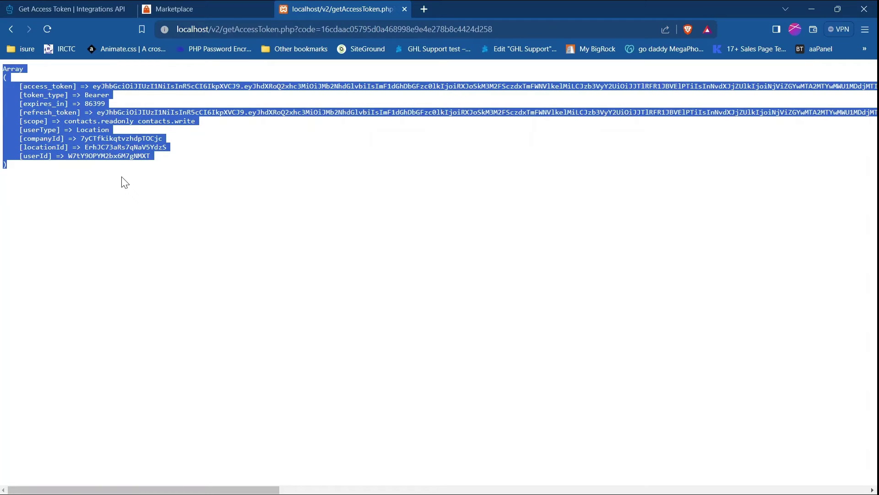
Switch to VS Code and review the authorization code, token and account fields stored in config.json
{"action": "key", "text": "alt+Tab"}
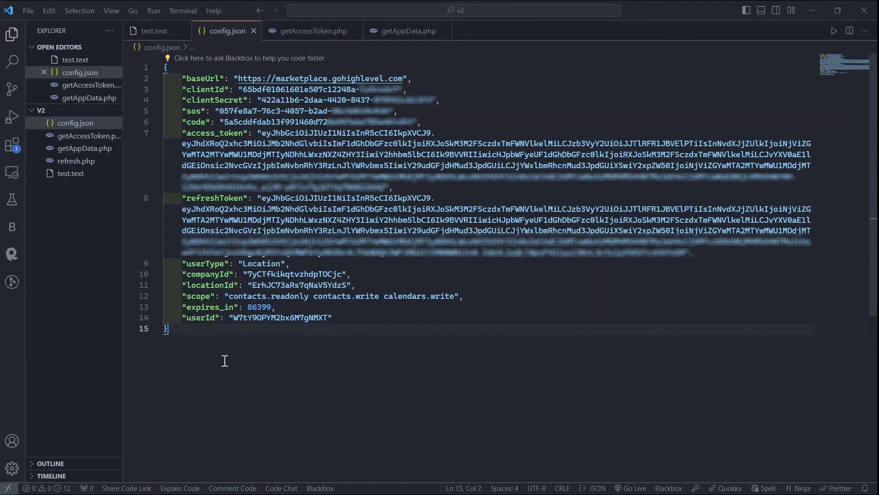
{"action": "left_click_drag", "start_coordinate": [225, 360], "coordinate": [155, 56]}
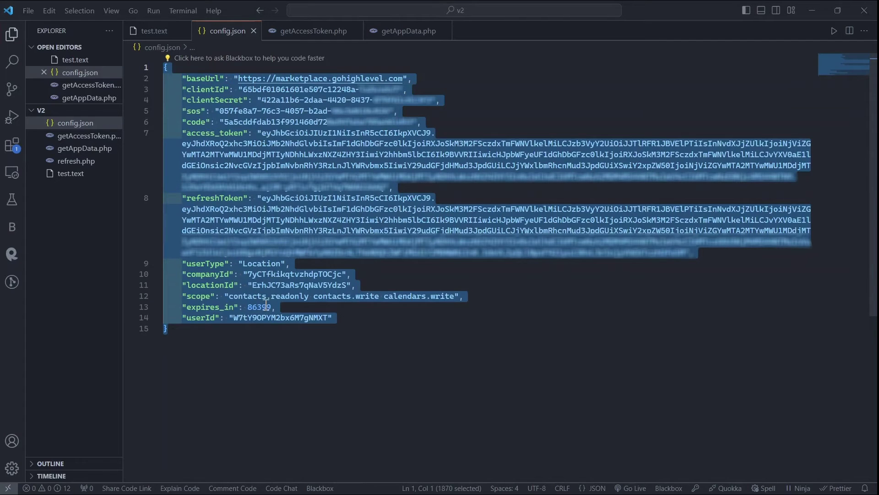
{"action": "left_click", "coordinate": [261, 346]}
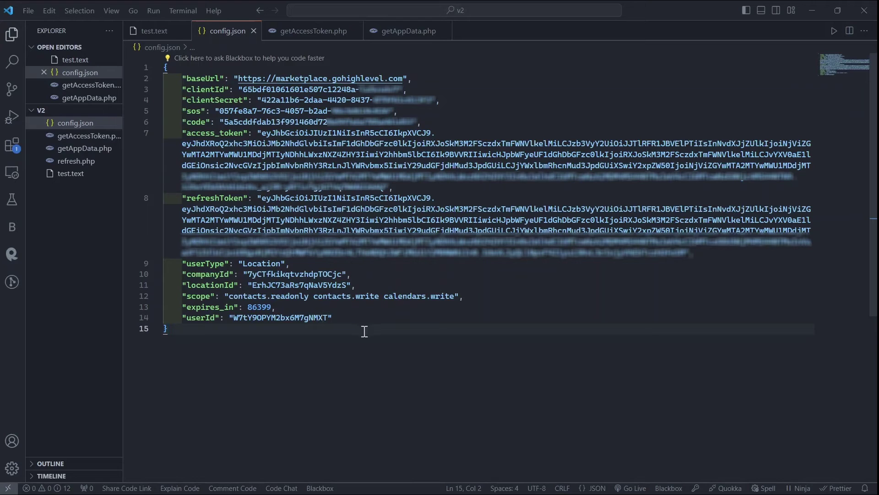
Open the Get Contact endpoint page of the Contacts API in the HighLevel documentation in the browser and inspect its request URL
{"action": "key", "text": "alt+Tab"}
{"action": "key", "text": "alt+Tab"}
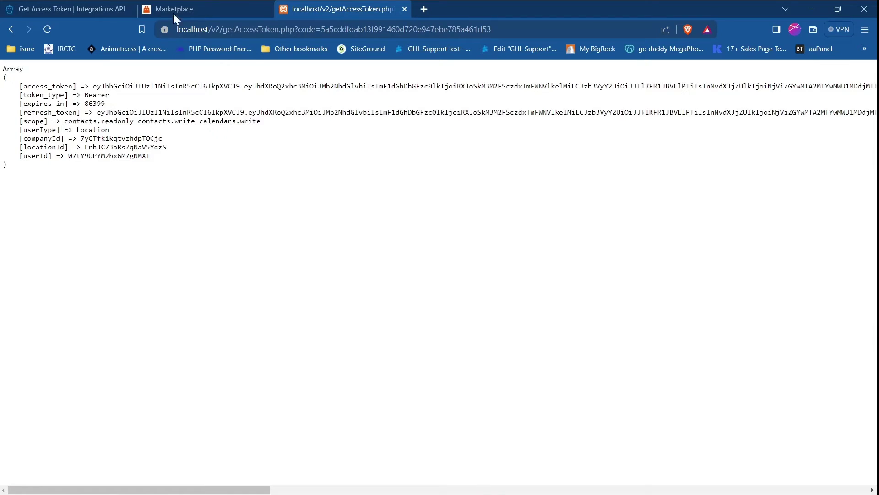
{"action": "left_click", "coordinate": [48, 6]}
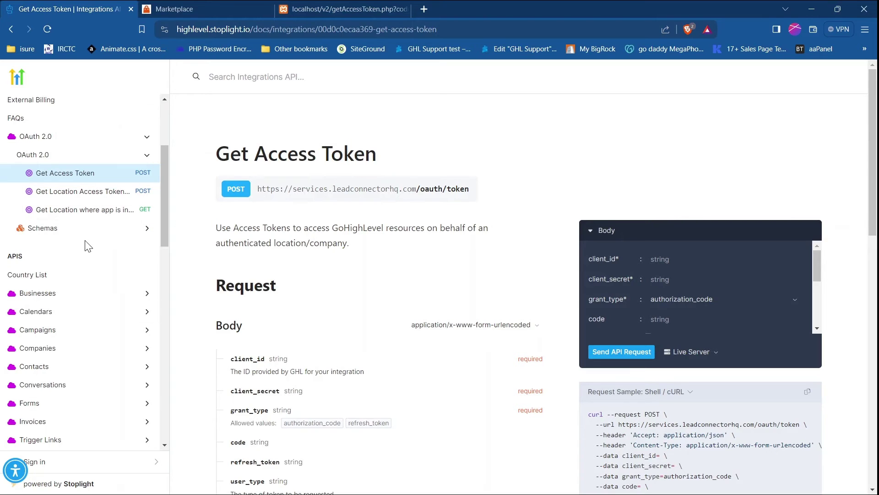
{"action": "scroll", "coordinate": [64, 329], "scroll_direction": "down", "scroll_amount": 3}
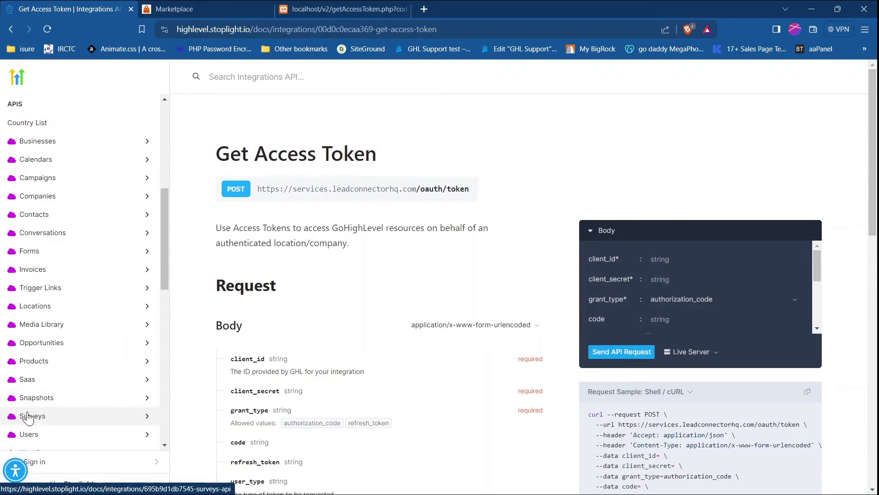
{"action": "scroll", "coordinate": [63, 232], "scroll_direction": "up", "scroll_amount": 1}
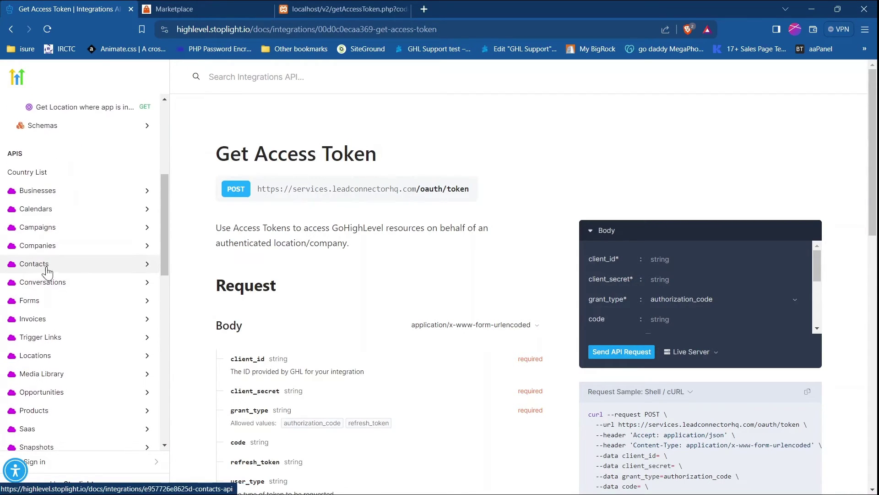
{"action": "left_click", "coordinate": [50, 270]}
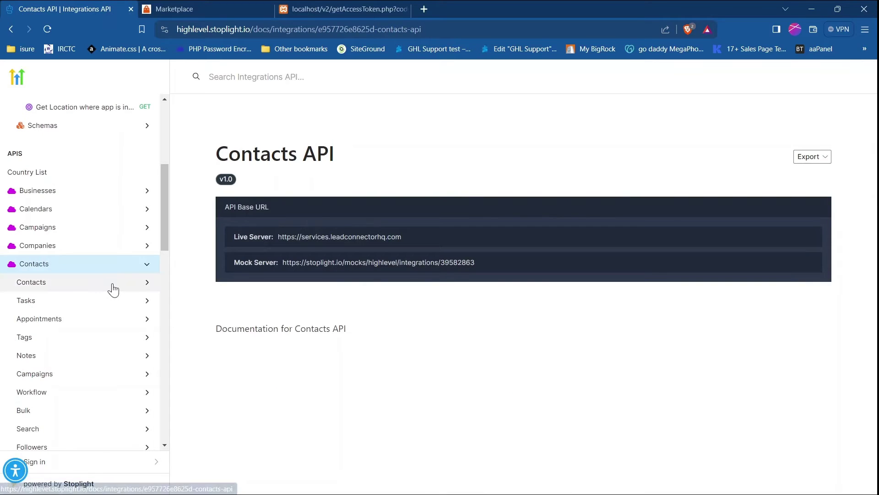
{"action": "left_click", "coordinate": [104, 283]}
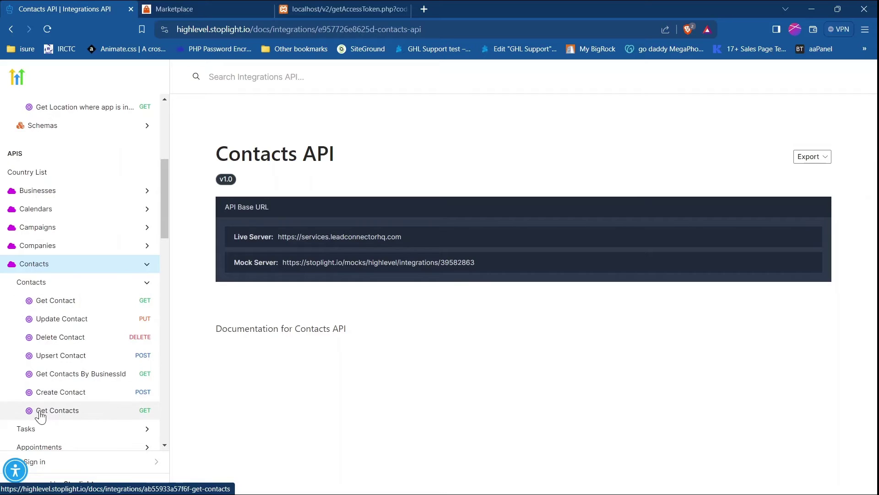
{"action": "left_click", "coordinate": [63, 305]}
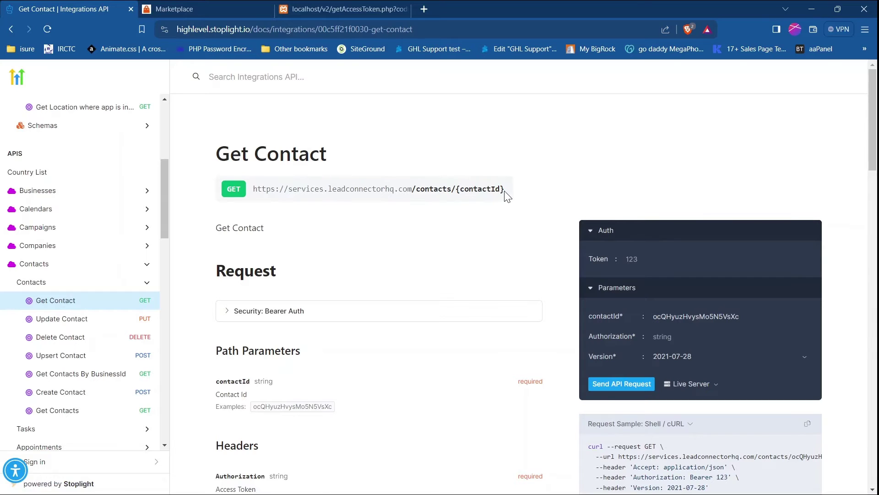
{"action": "left_click_drag", "start_coordinate": [505, 191], "coordinate": [422, 188]}
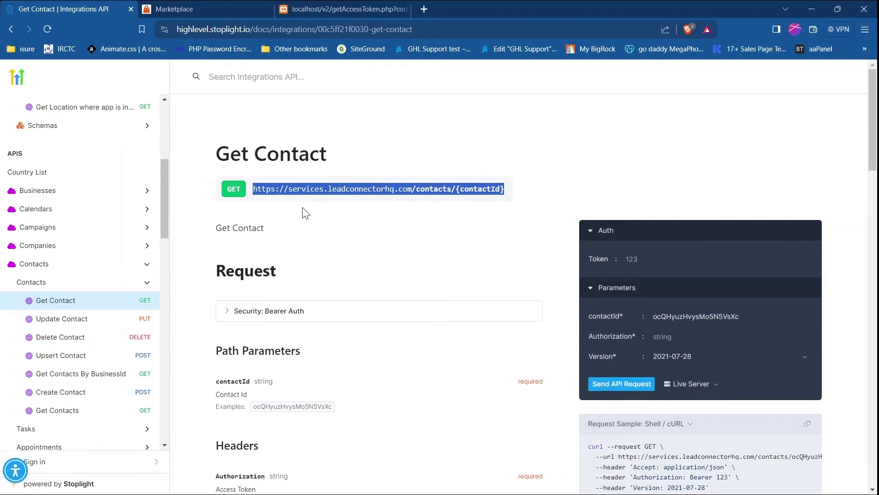
Open the Get Contacts endpoint documentation, copy its Shell / cURL request sample, and switch to Postman
{"action": "scroll", "coordinate": [92, 383], "scroll_direction": "down", "scroll_amount": 1}
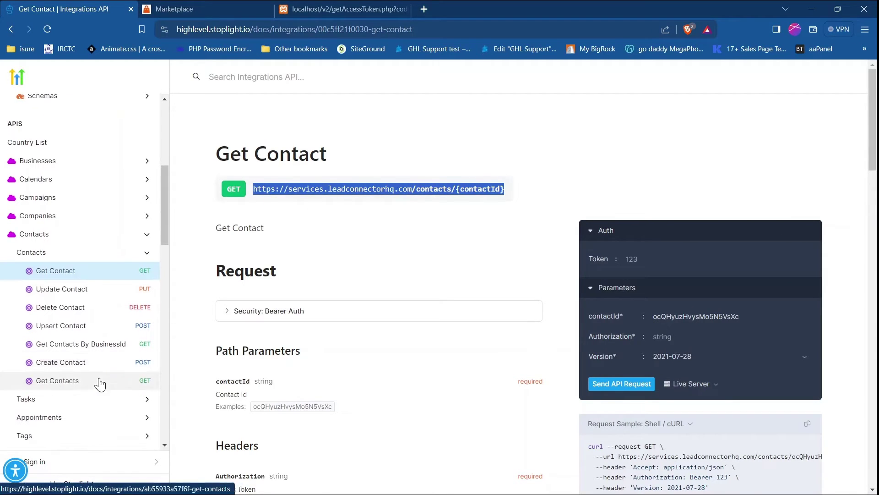
{"action": "left_click", "coordinate": [63, 379]}
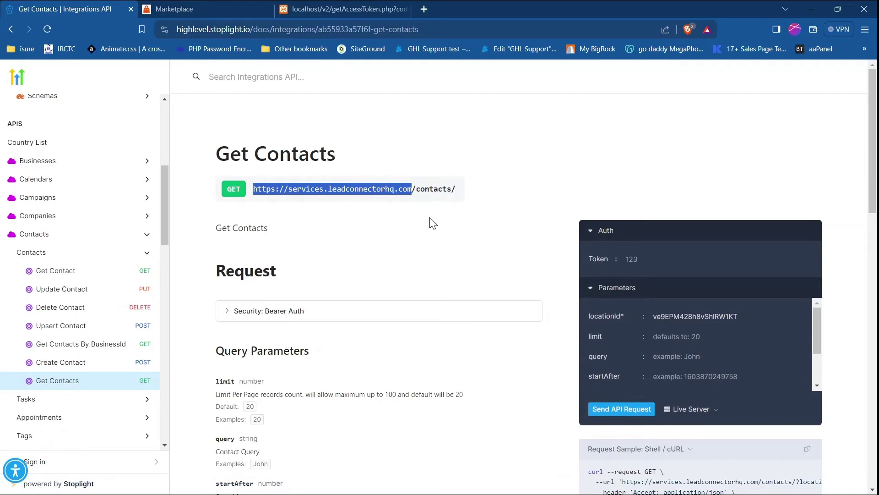
{"action": "left_click", "coordinate": [415, 214]}
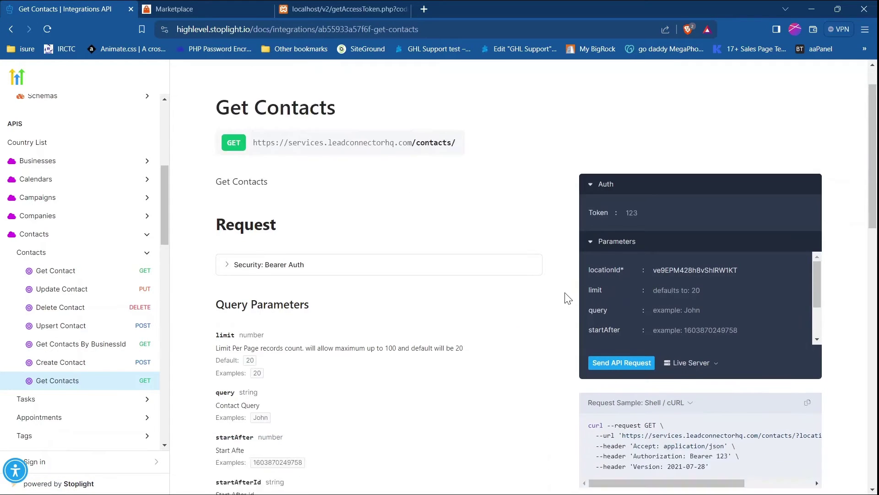
{"action": "scroll", "coordinate": [659, 316], "scroll_direction": "down", "scroll_amount": 3}
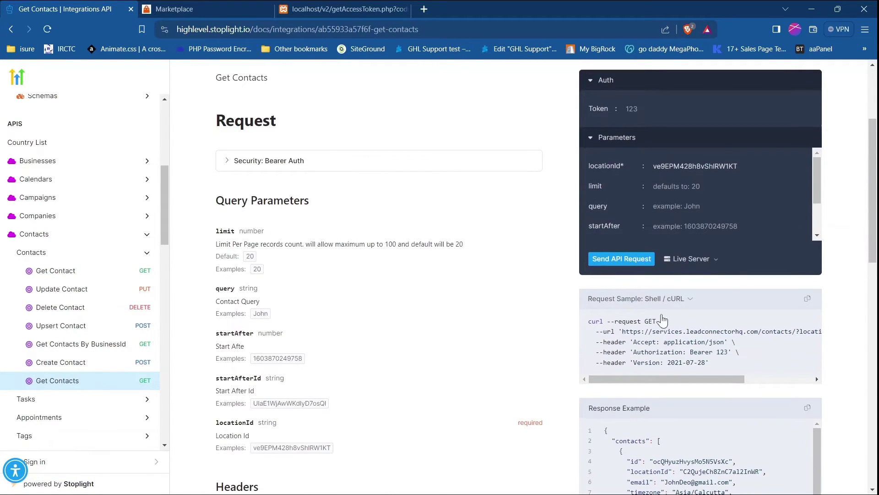
{"action": "left_click", "coordinate": [808, 299]}
{"action": "scroll", "coordinate": [669, 348], "scroll_direction": "down", "scroll_amount": 1}
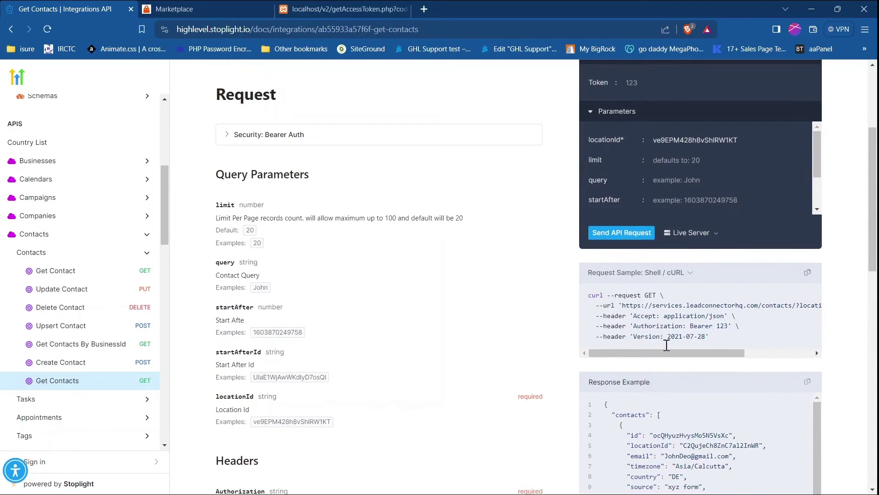
{"action": "key", "text": "alt+Tab"}
{"action": "key", "text": "alt+Tab"}
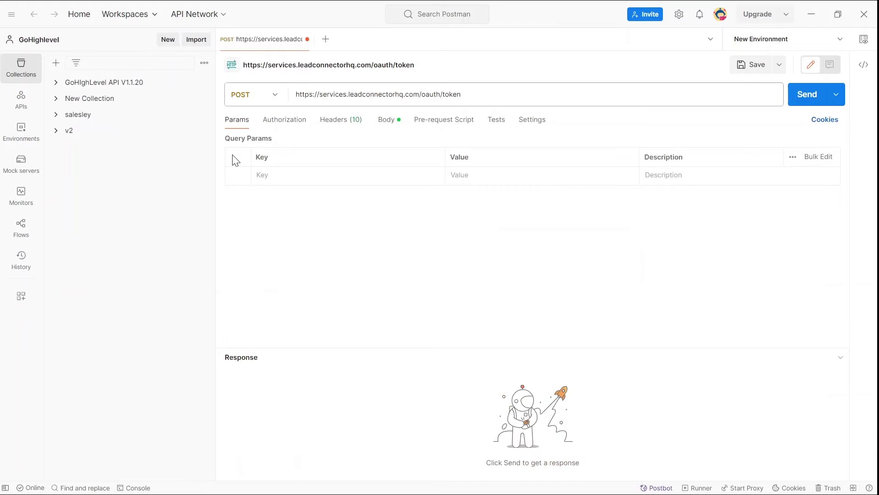
Create a new HTTP request from the copied Get Contacts cURL sample and check its query parameters, body and headers
{"action": "left_click", "coordinate": [168, 41]}
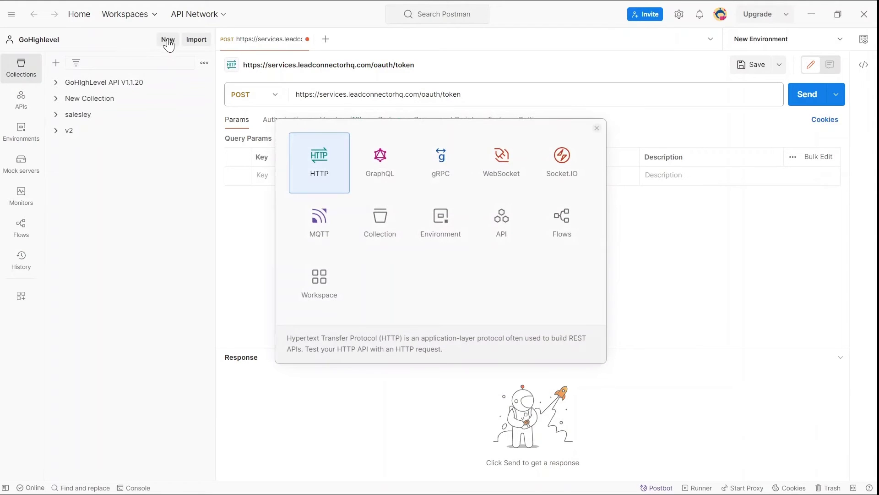
{"action": "left_click", "coordinate": [320, 163]}
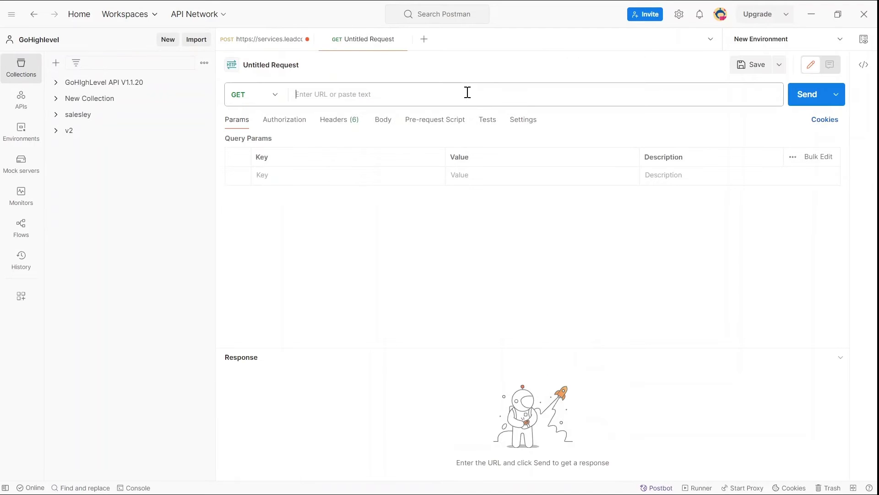
{"action": "left_click", "coordinate": [368, 95]}
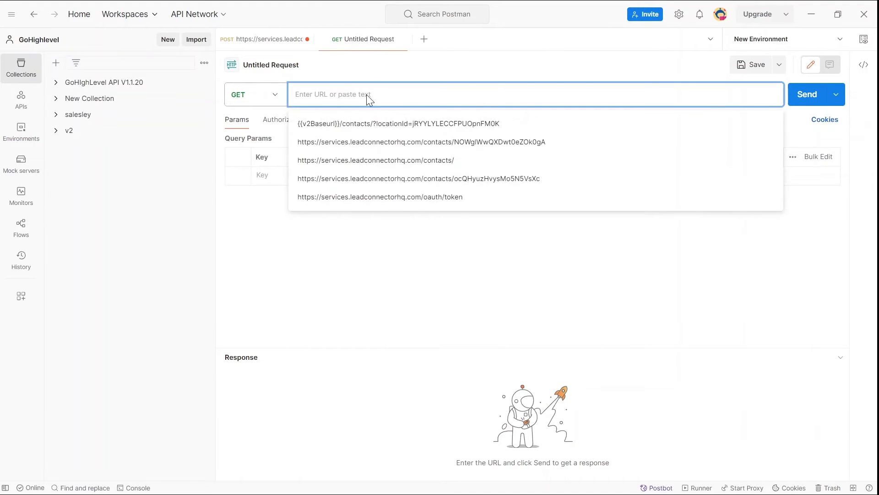
{"action": "key", "text": "ctrl+v"}
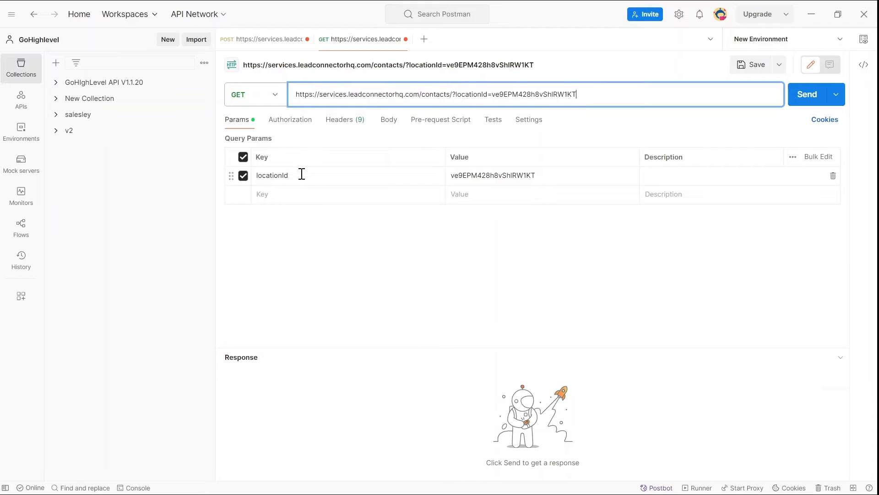
{"action": "double_click", "coordinate": [264, 175]}
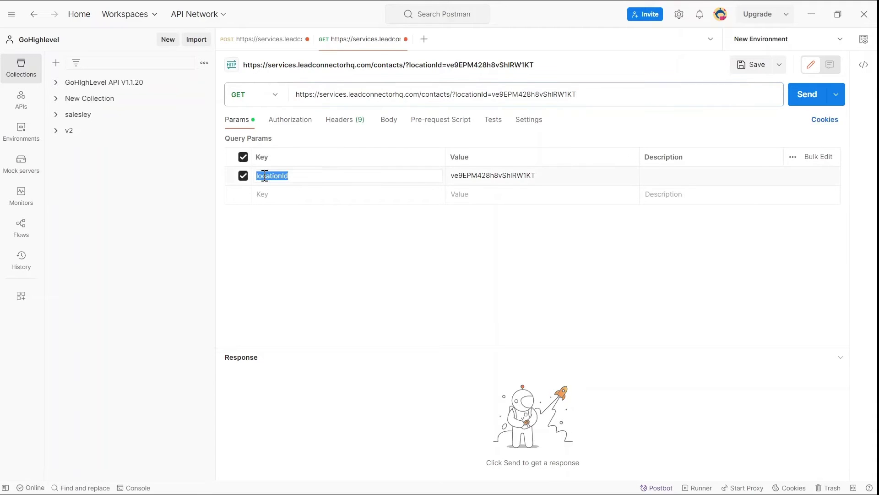
{"action": "left_click", "coordinate": [388, 123]}
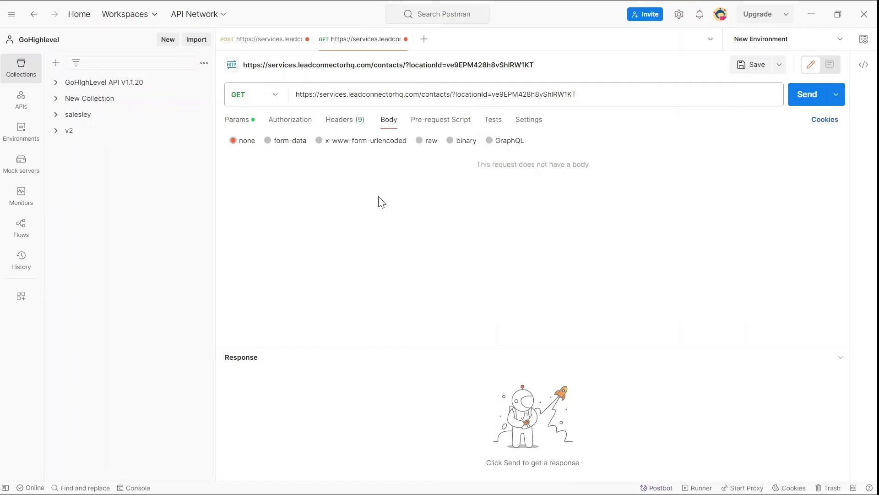
{"action": "left_click", "coordinate": [339, 120]}
{"action": "scroll", "coordinate": [513, 277], "scroll_direction": "down", "scroll_amount": 1}
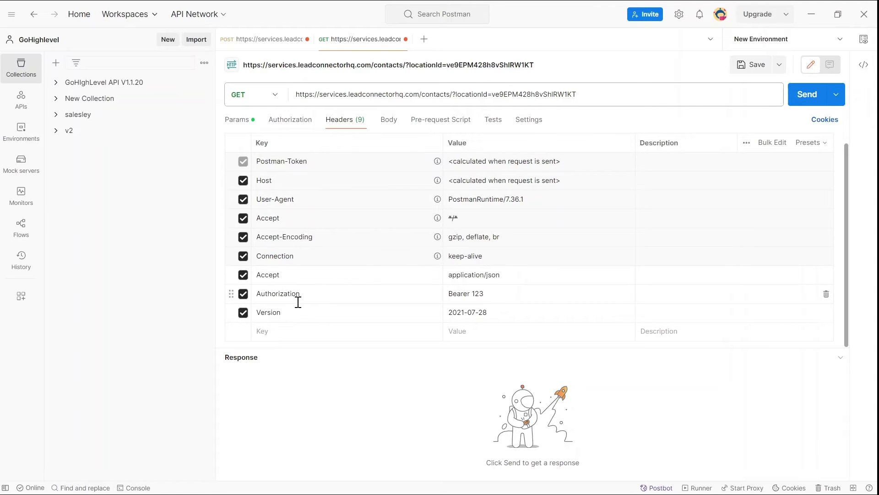
Copy the locationId value from config.json in VS Code and set it as the locationId query parameter in Postman
{"action": "key", "text": "alt+Tab"}
{"action": "key", "text": "alt+Tab"}
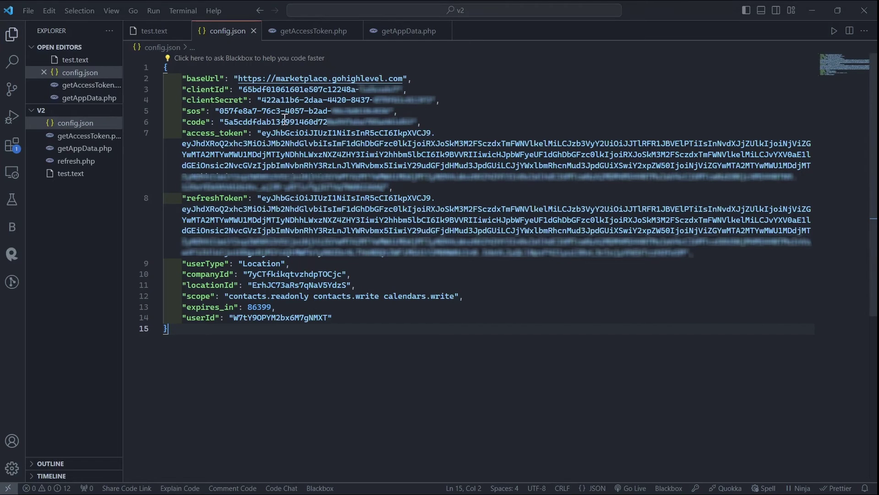
{"action": "scroll", "coordinate": [300, 202], "scroll_direction": "down", "scroll_amount": 1}
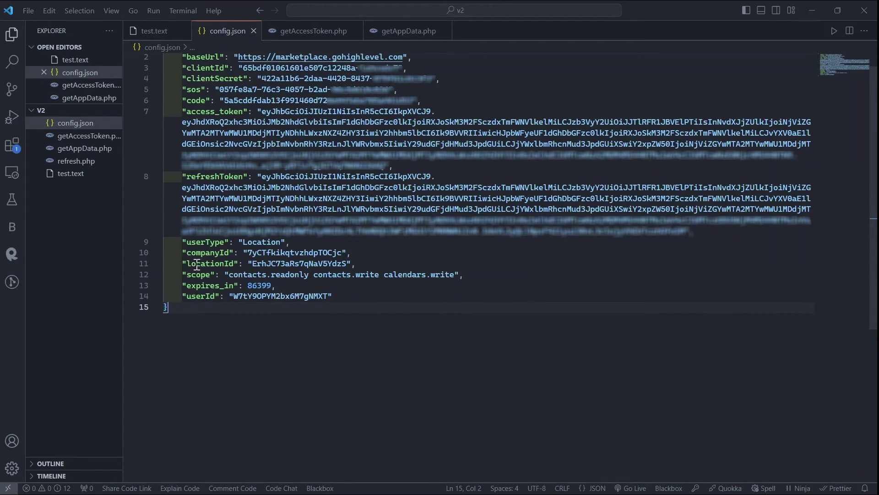
{"action": "double_click", "coordinate": [278, 264]}
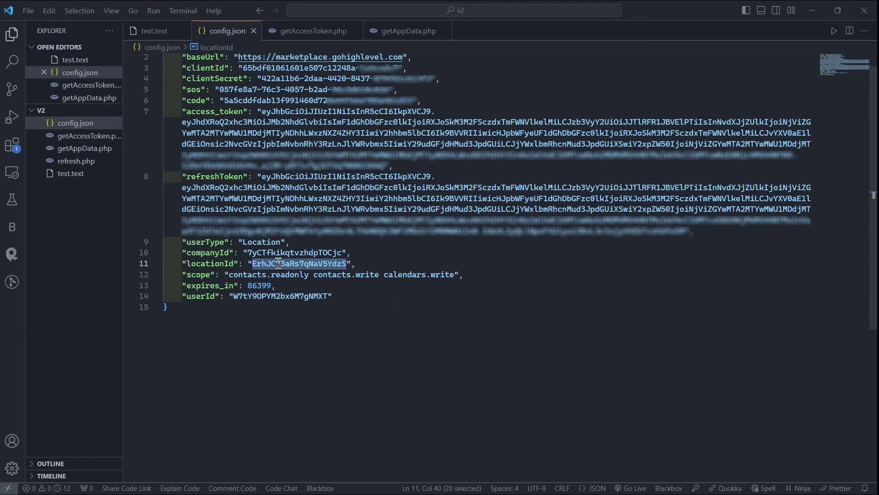
{"action": "key", "text": "alt+Tab"}
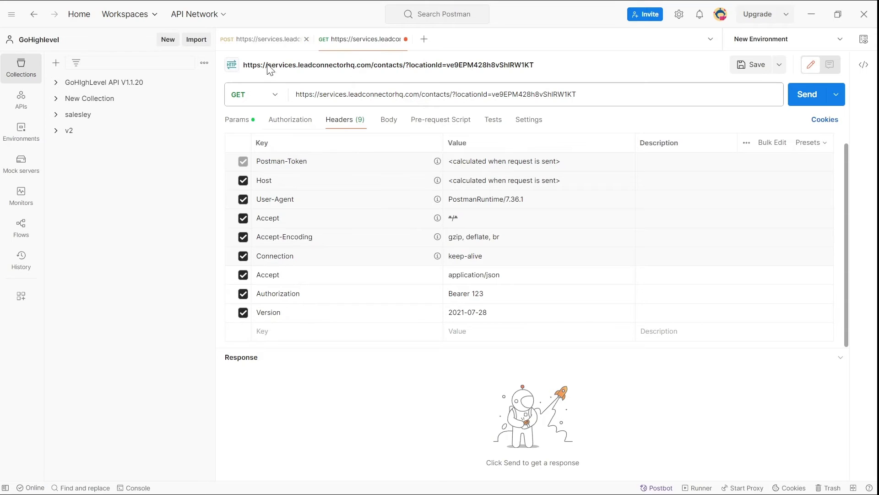
{"action": "left_click", "coordinate": [239, 120]}
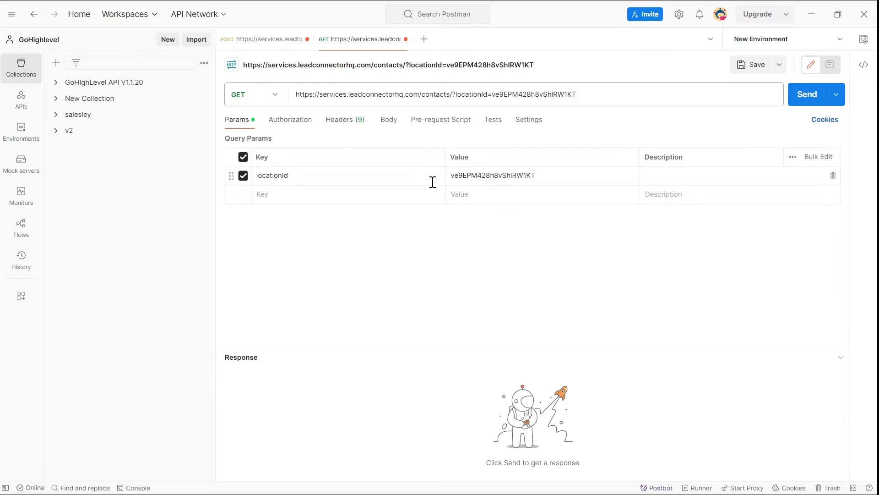
{"action": "double_click", "coordinate": [487, 175]}
{"action": "key", "text": "ctrl+v"}
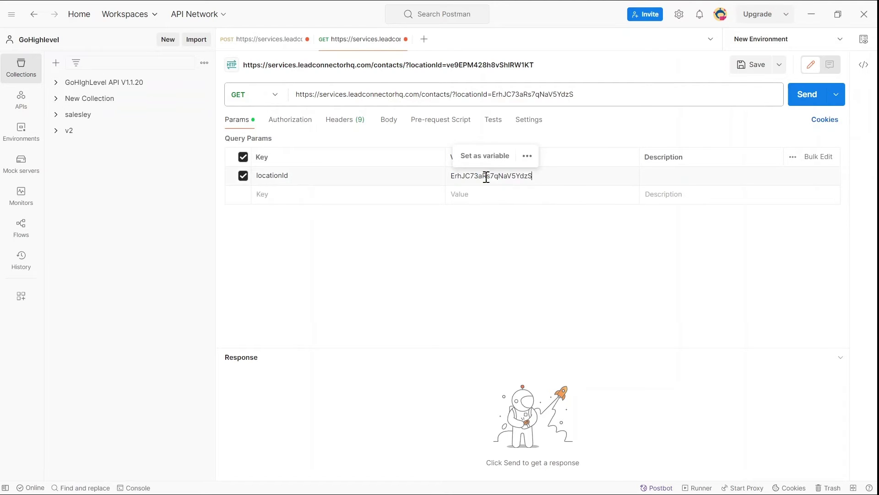
Copy the access token from config.json in VS Code and put it after Bearer in the Authorization header of the Postman request
{"action": "key", "text": "alt+Tab"}
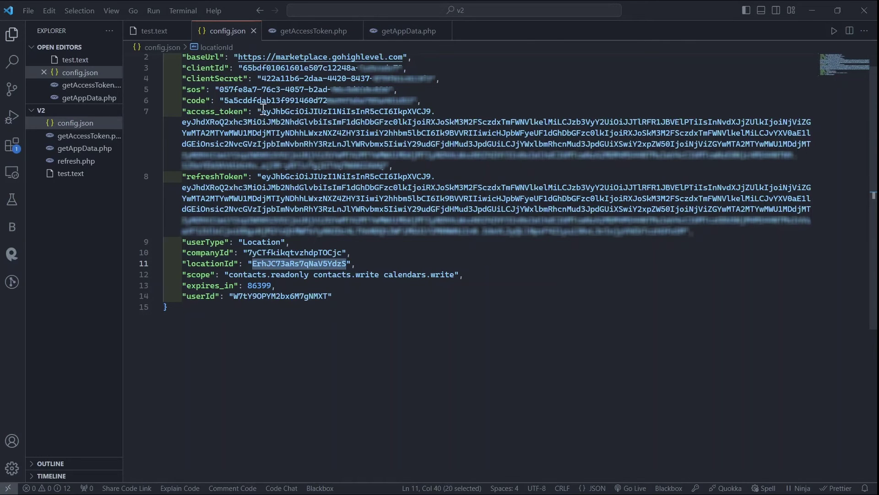
{"action": "left_click_drag", "start_coordinate": [263, 111], "coordinate": [386, 165]}
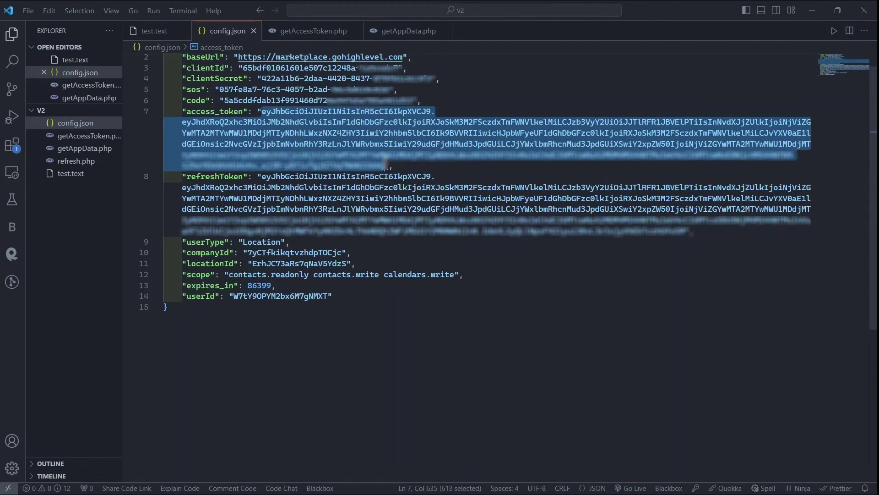
{"action": "key", "text": "alt+Tab"}
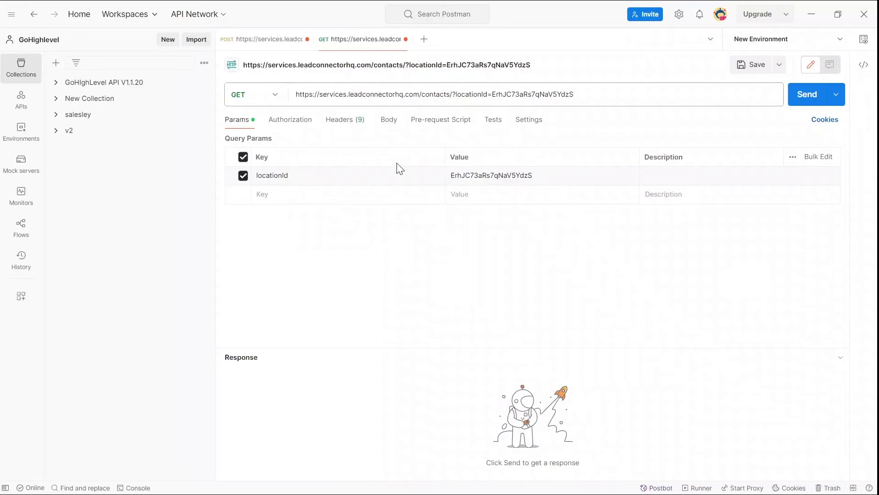
{"action": "left_click", "coordinate": [339, 120]}
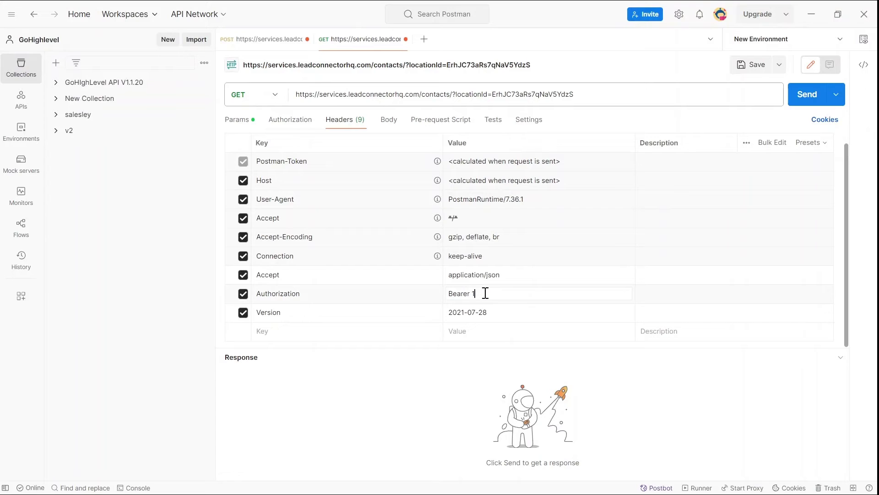
{"action": "key", "text": "ctrl+v"}
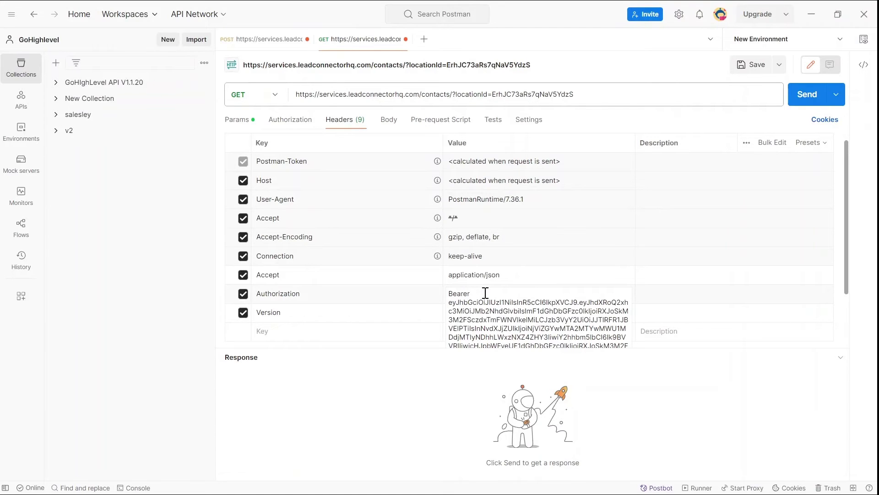
{"action": "left_click", "coordinate": [689, 400]}
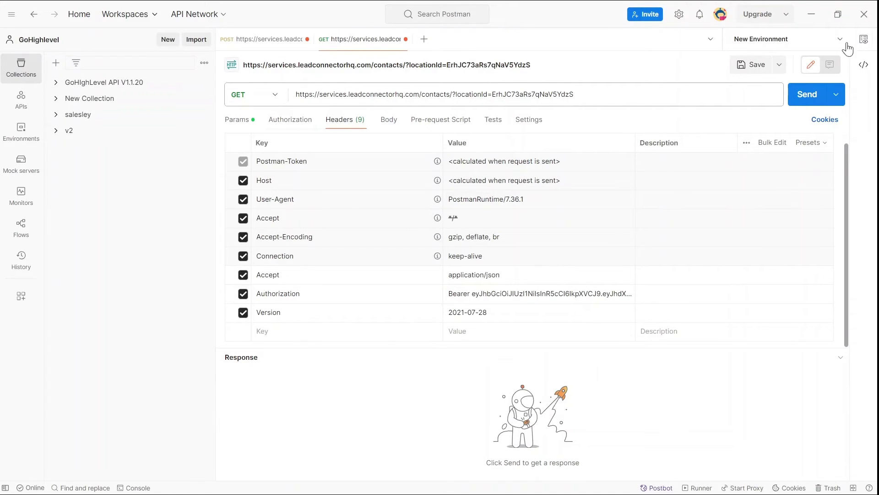
Send the Get Contacts request, enlarge the response area and review the response body as Pretty JSON
{"action": "left_click", "coordinate": [804, 101]}
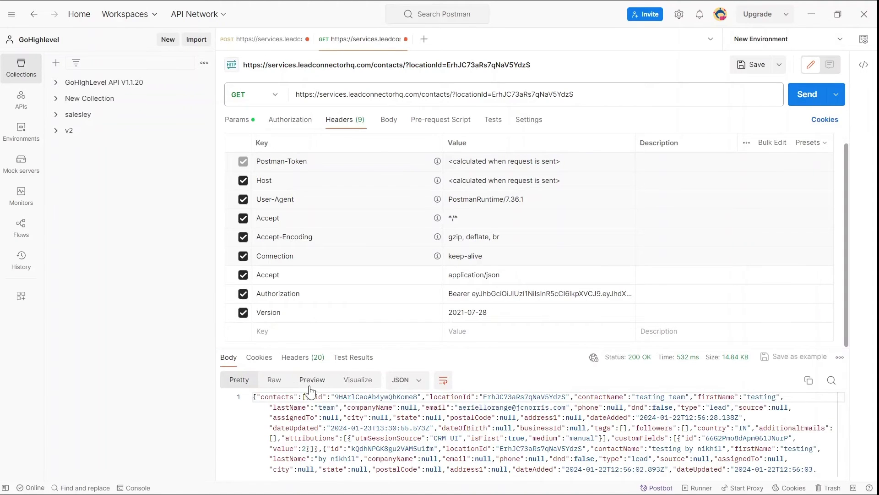
{"action": "left_click", "coordinate": [276, 382]}
{"action": "left_click", "coordinate": [239, 382]}
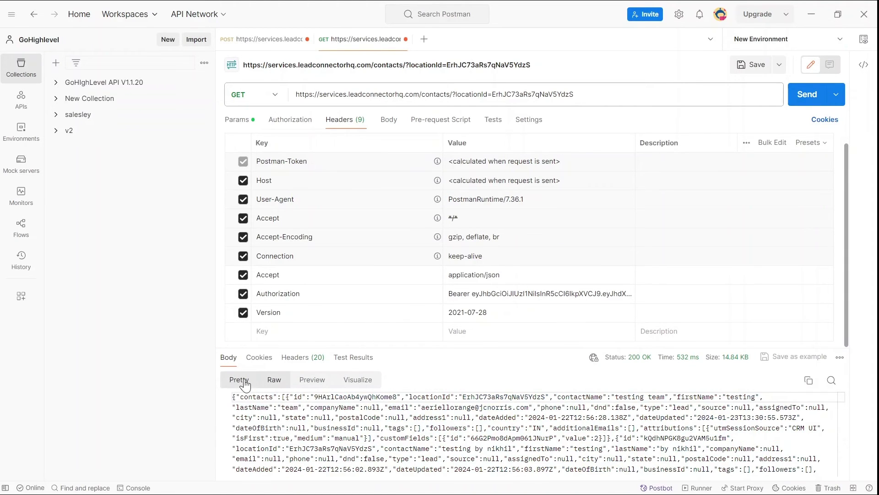
{"action": "left_click_drag", "start_coordinate": [513, 347], "coordinate": [507, 147]}
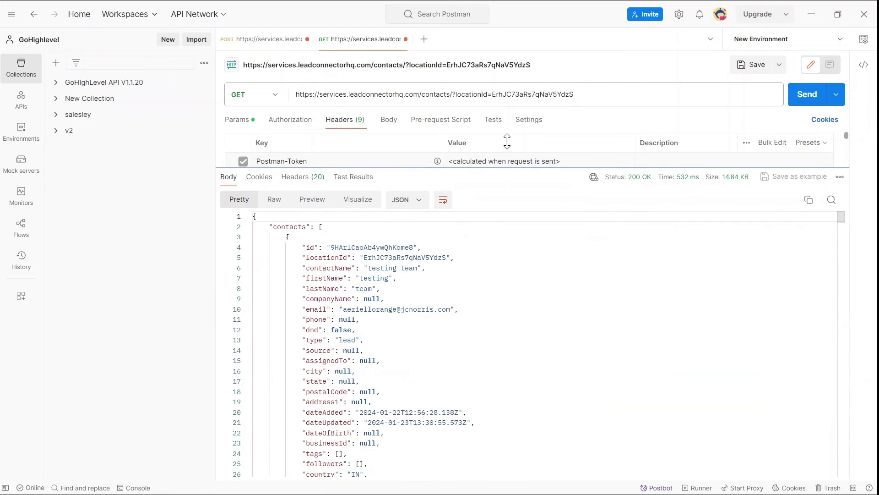
{"action": "scroll", "coordinate": [364, 340], "scroll_direction": "down", "scroll_amount": 18}
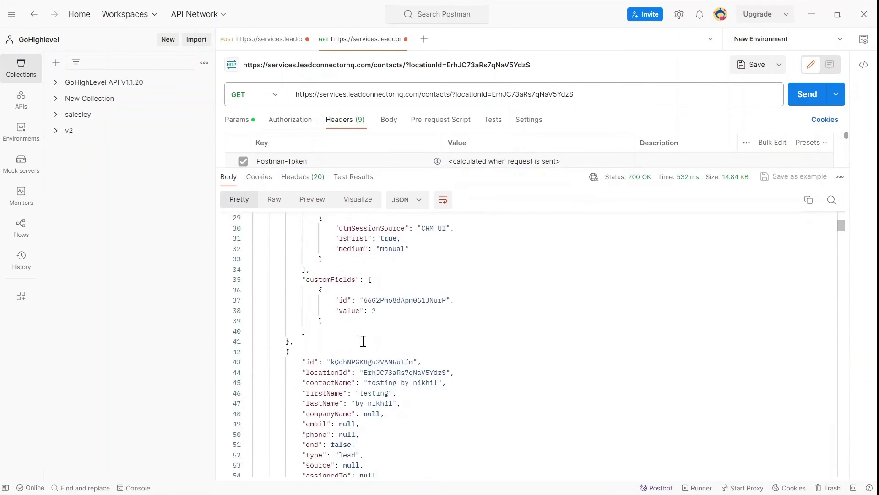
{"action": "scroll", "coordinate": [363, 341], "scroll_direction": "down", "scroll_amount": 8}
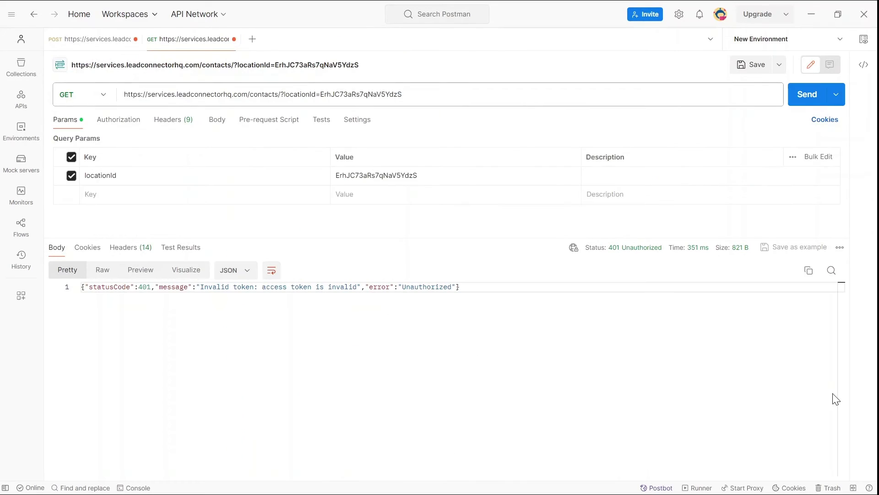
Resend the Get Contacts request and inspect the message field in the response body
{"action": "left_click", "coordinate": [834, 394]}
{"action": "left_click", "coordinate": [813, 100]}
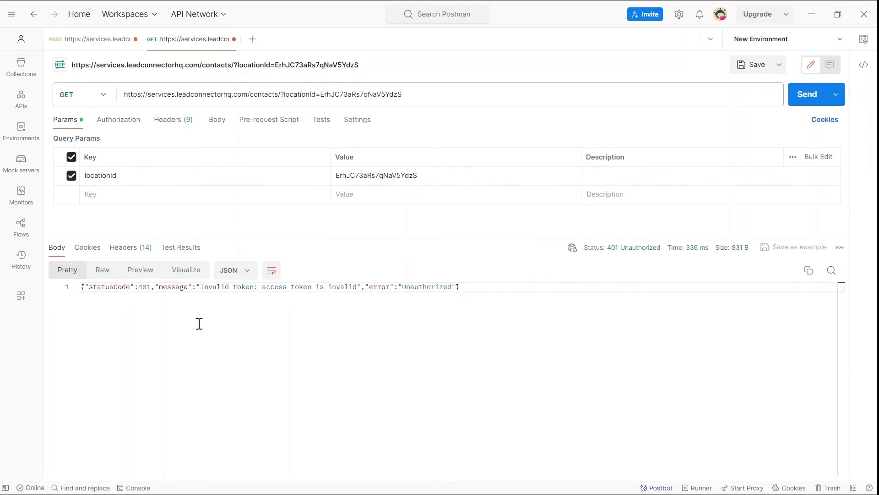
{"action": "left_click_drag", "start_coordinate": [202, 290], "coordinate": [362, 286]}
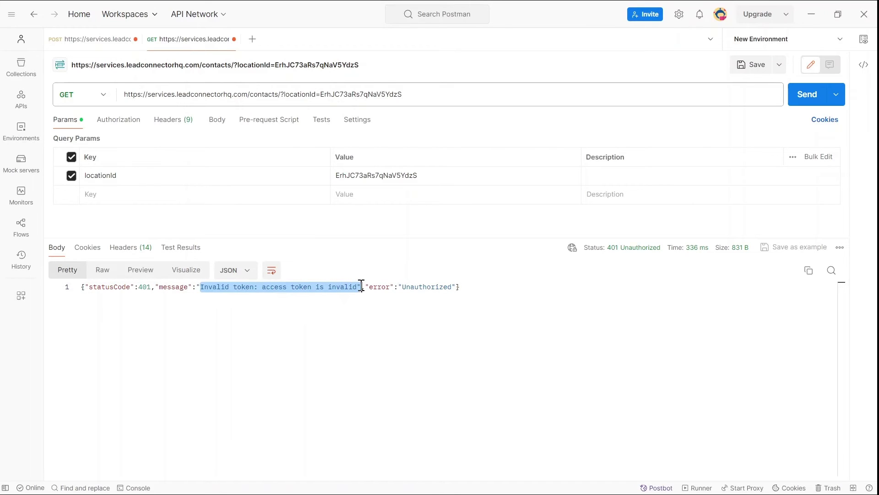
{"action": "left_click", "coordinate": [315, 311]}
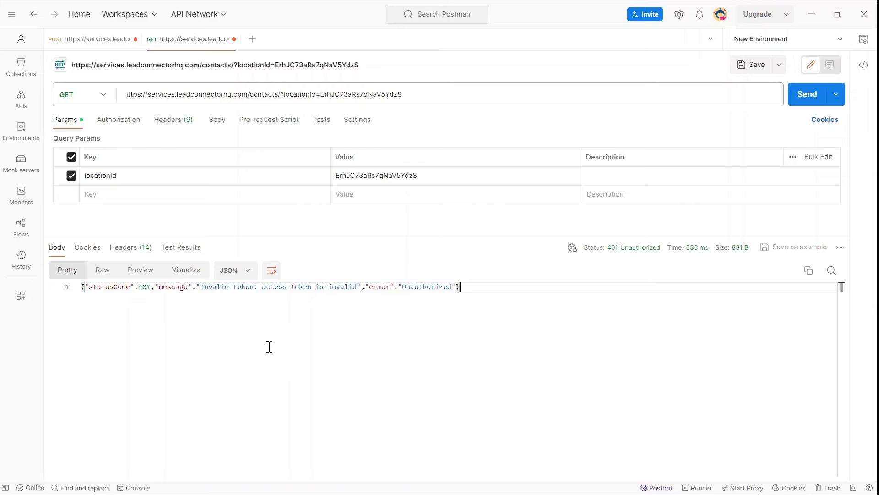
Switch to the HighLevel documentation in the browser, open the Get Access Token endpoint and set its grant_type to refresh_token
{"action": "key", "text": "alt+Tab"}
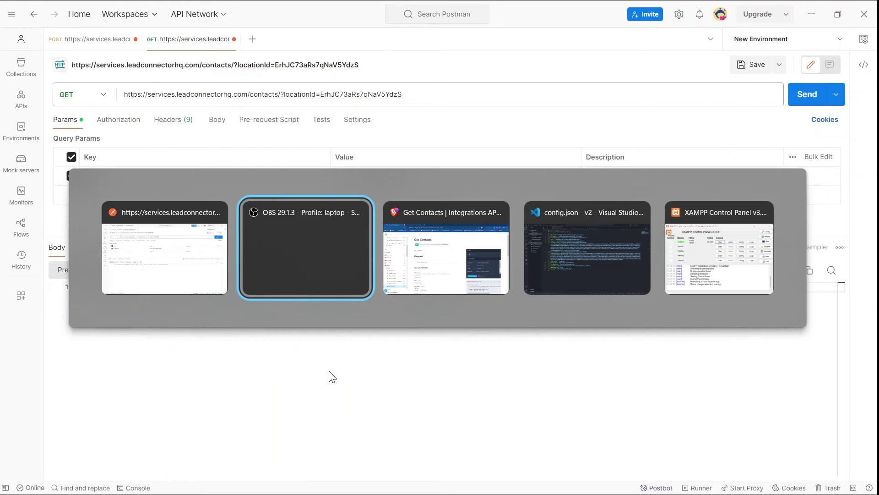
{"action": "key", "text": "Tab"}
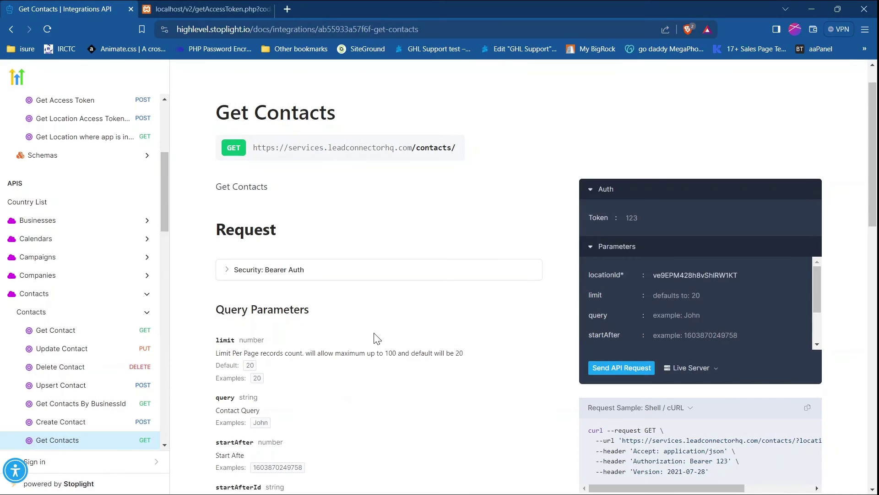
{"action": "scroll", "coordinate": [26, 242], "scroll_direction": "up", "scroll_amount": 1}
{"action": "scroll", "coordinate": [26, 241], "scroll_direction": "up", "scroll_amount": 1}
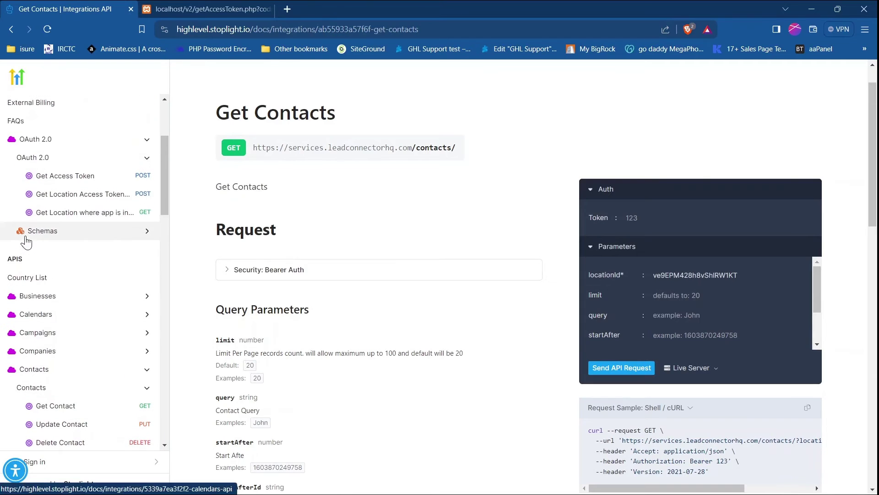
{"action": "left_click", "coordinate": [57, 177]}
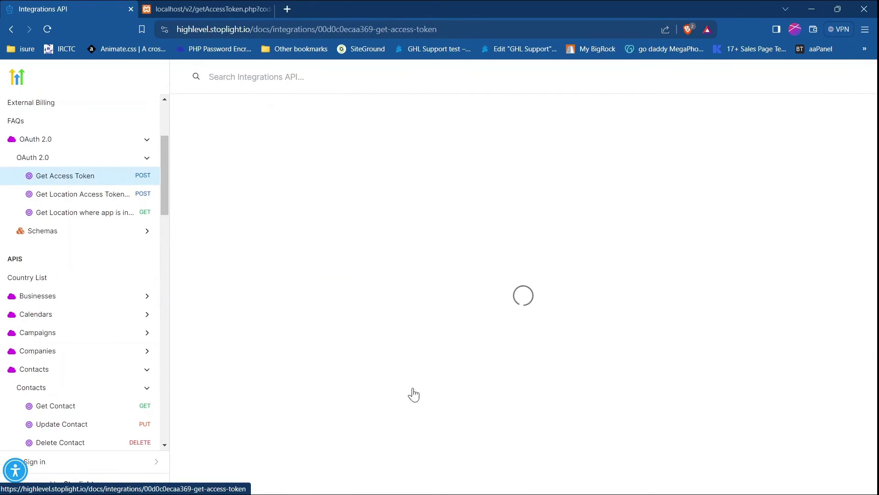
{"action": "scroll", "coordinate": [490, 285], "scroll_direction": "down", "scroll_amount": 2}
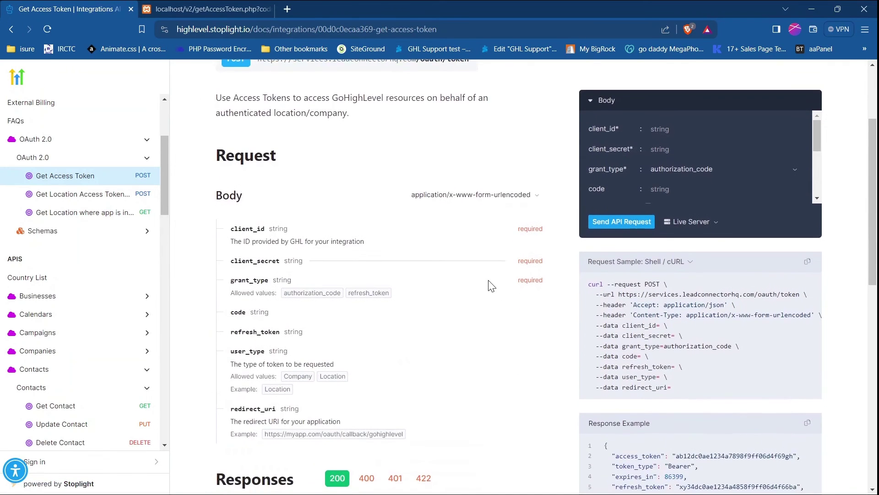
{"action": "scroll", "coordinate": [491, 286], "scroll_direction": "up", "scroll_amount": 1}
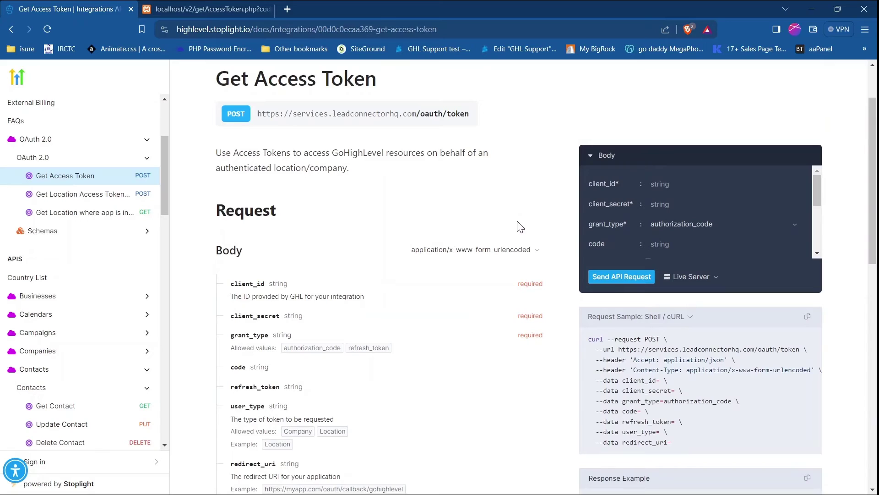
{"action": "left_click", "coordinate": [720, 228]}
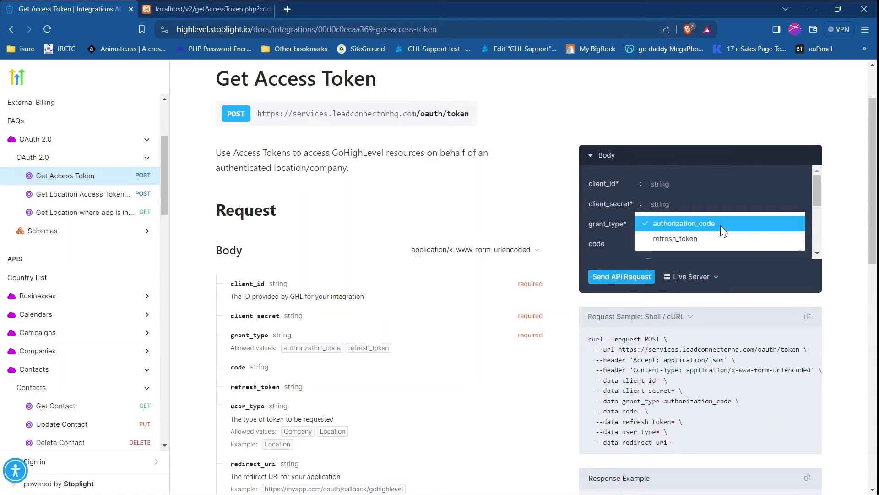
{"action": "left_click", "coordinate": [695, 239]}
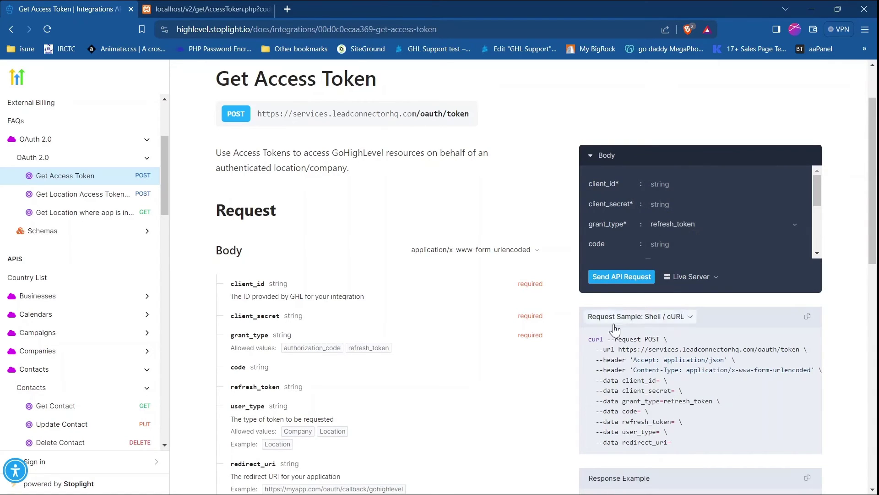
Copy the Get Access Token cURL sample from the documentation and import it into a new Postman request
{"action": "left_click", "coordinate": [807, 316]}
{"action": "key", "text": "alt+Tab"}
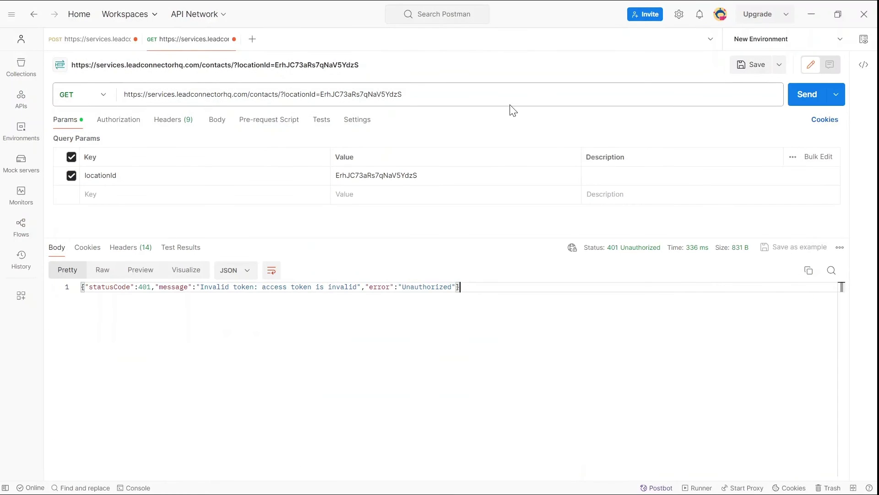
{"action": "left_click", "coordinate": [253, 40]}
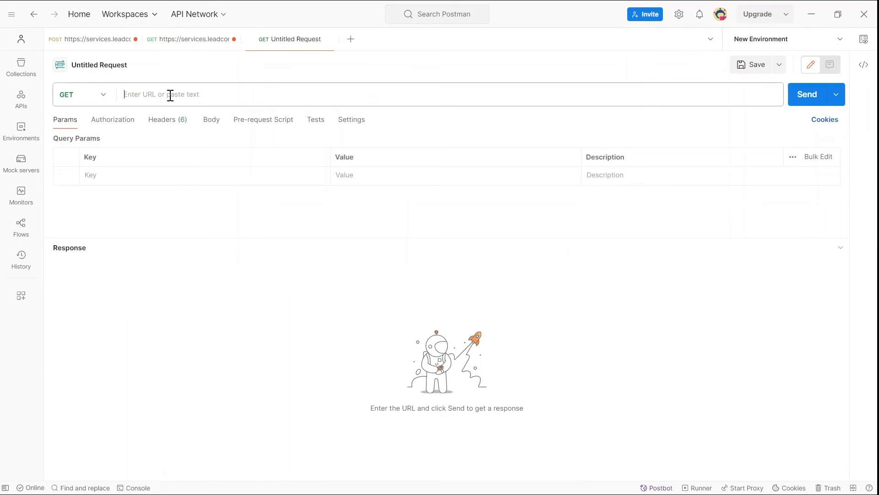
{"action": "left_click", "coordinate": [170, 95]}
{"action": "key", "text": "ctrl+v"}
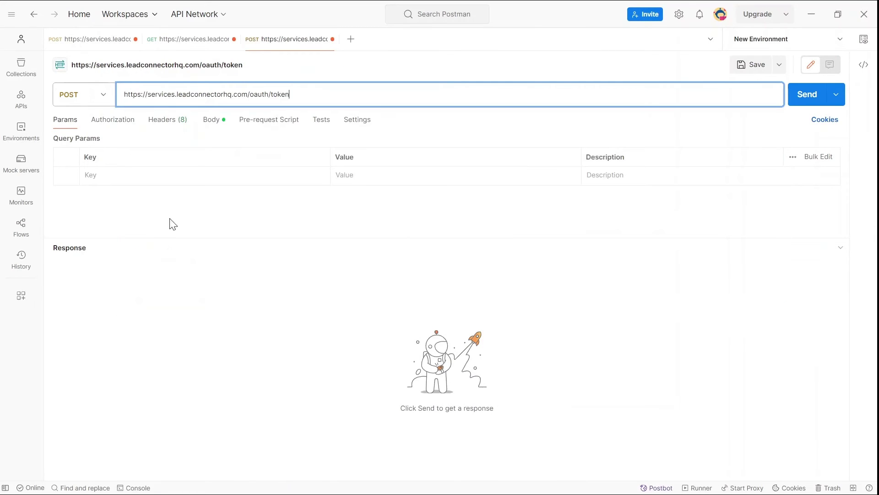
{"action": "left_click", "coordinate": [186, 286]}
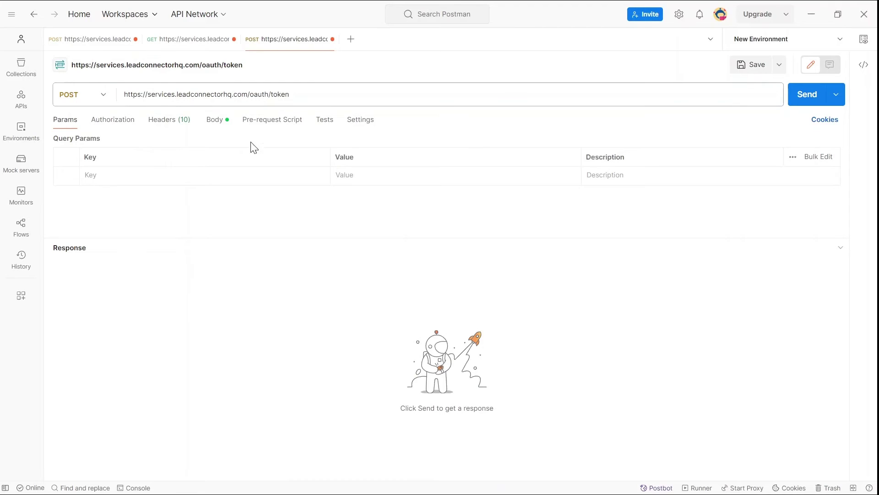
Show the request's x-www-form-urlencoded body parameters, enlarge the request area and delete the redirect_uri parameter
{"action": "left_click", "coordinate": [216, 120]}
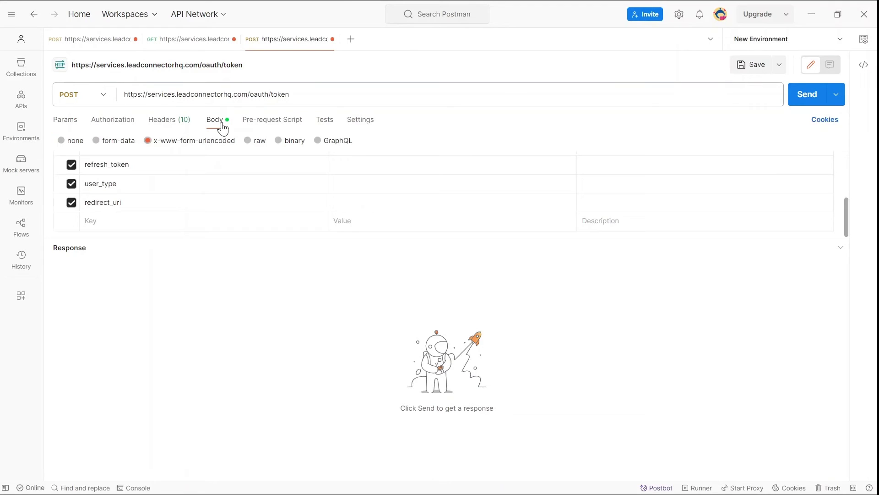
{"action": "scroll", "coordinate": [209, 198], "scroll_direction": "up", "scroll_amount": 3}
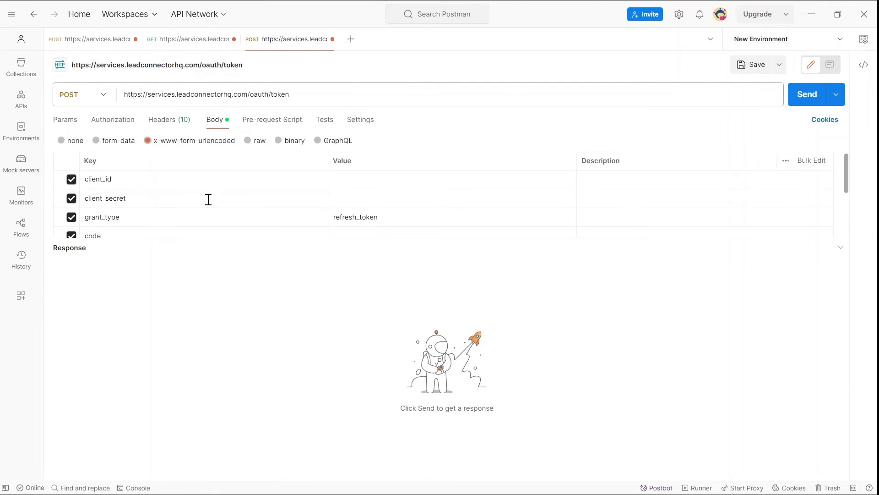
{"action": "scroll", "coordinate": [208, 199], "scroll_direction": "down", "scroll_amount": 1}
{"action": "left_click_drag", "start_coordinate": [402, 238], "coordinate": [400, 346]}
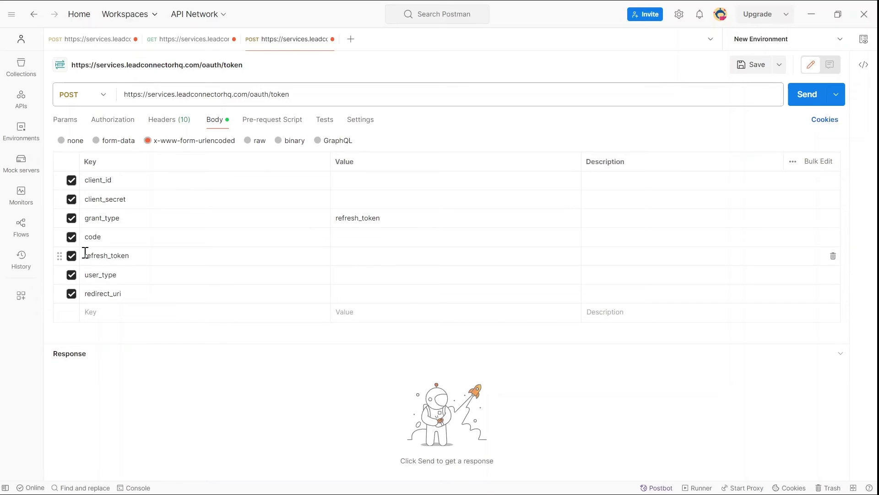
{"action": "left_click", "coordinate": [135, 252]}
{"action": "left_click_drag", "start_coordinate": [135, 253], "coordinate": [91, 255]}
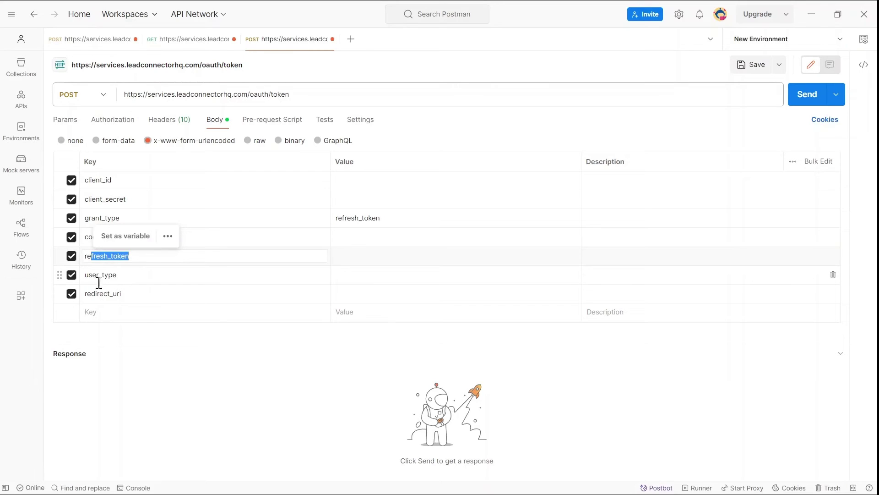
{"action": "left_click", "coordinate": [161, 434]}
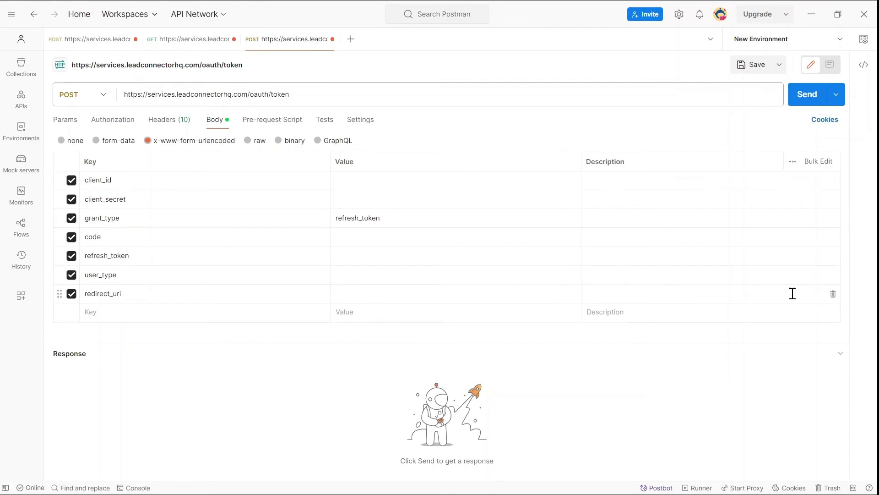
{"action": "left_click", "coordinate": [833, 293]}
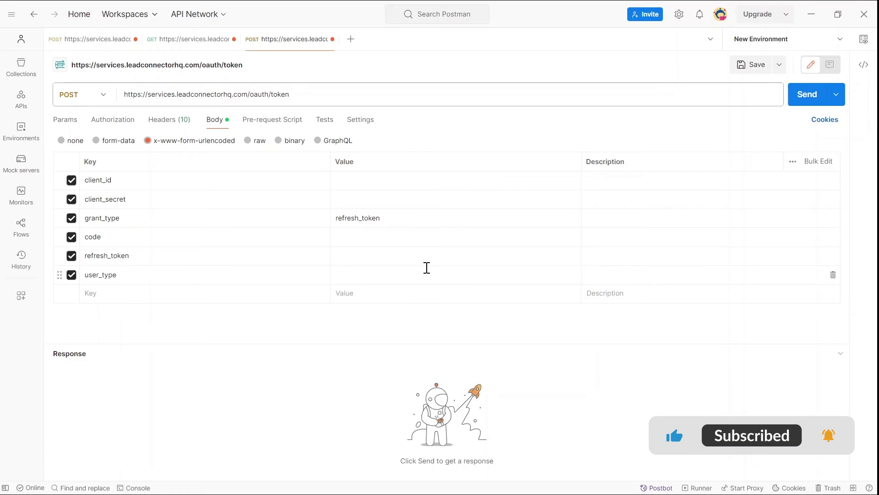
Place Postman side by side with config.json in VS Code and hide the VS Code file explorer
{"action": "key", "text": "super+Right"}
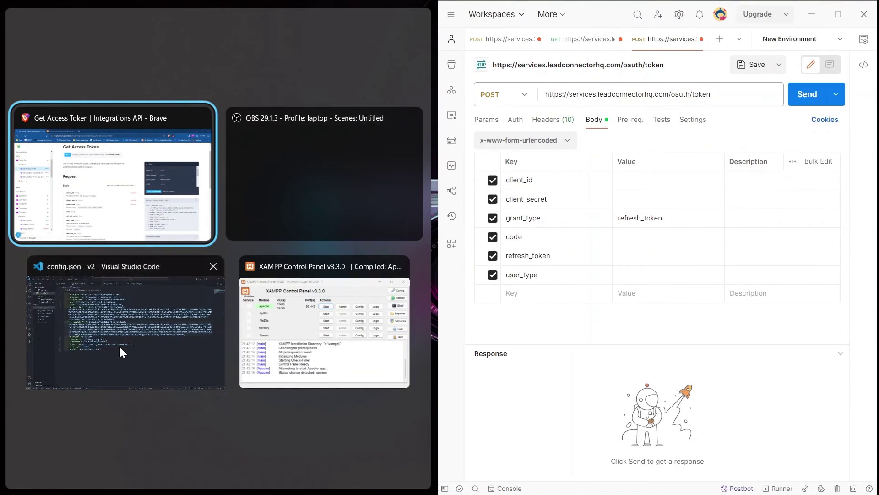
{"action": "left_click", "coordinate": [120, 347]}
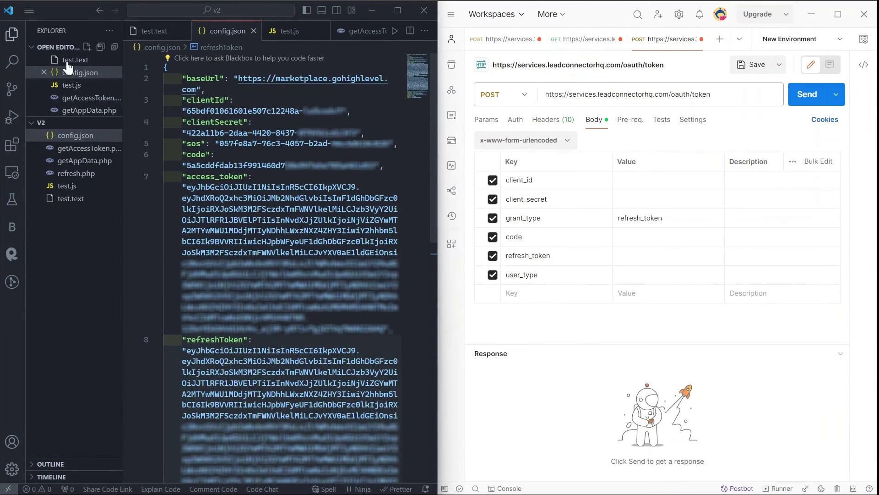
{"action": "left_click", "coordinate": [11, 36]}
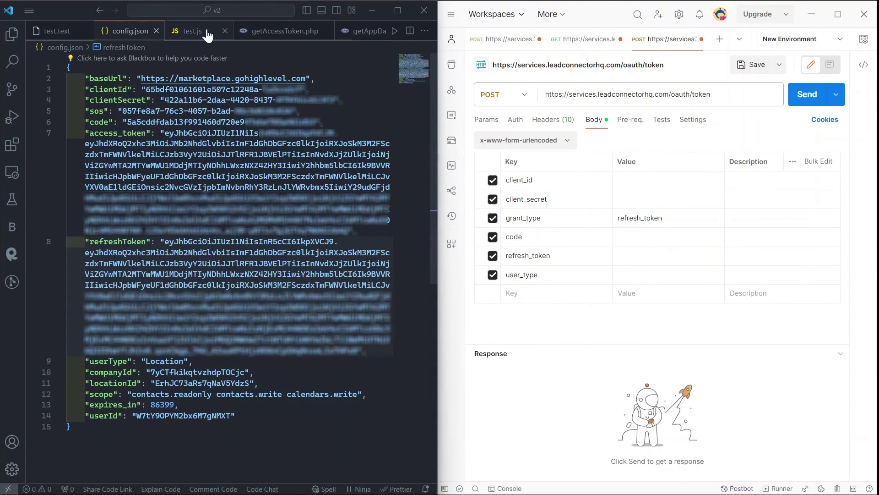
Copy the full clientId value from config.json into the client_id parameter of the Postman request
{"action": "double_click", "coordinate": [164, 90]}
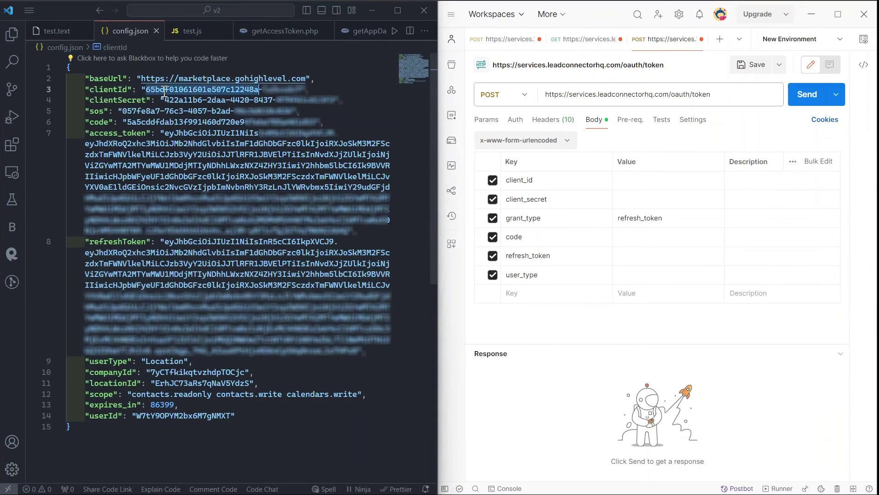
{"action": "left_click", "coordinate": [165, 89]}
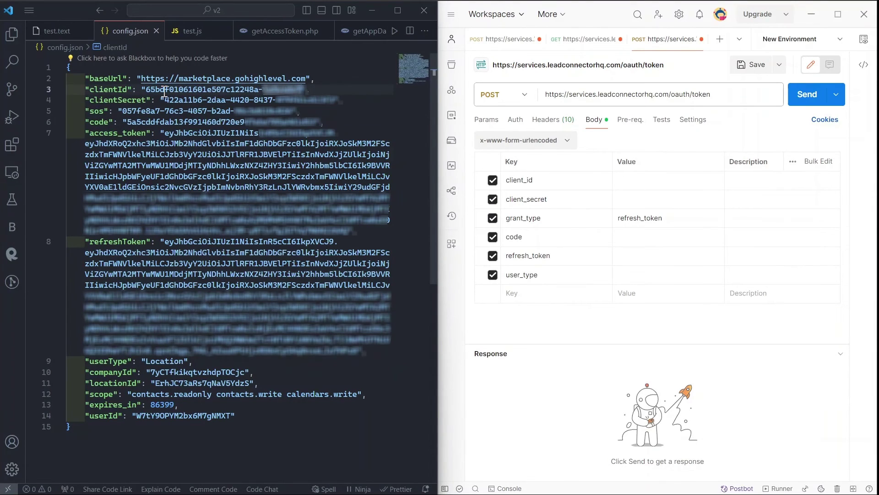
{"action": "double_click", "coordinate": [165, 89]}
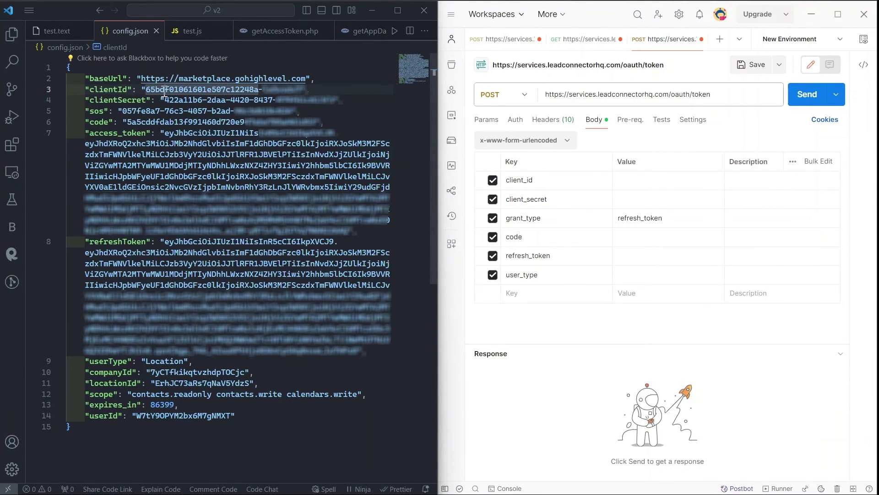
{"action": "left_click", "coordinate": [165, 89]}
{"action": "key", "text": "shift+End"}
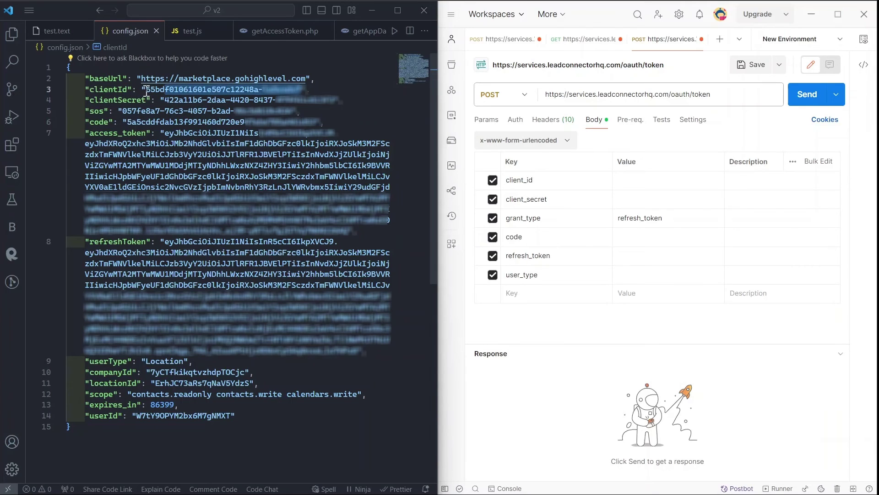
{"action": "left_click", "coordinate": [146, 90]}
{"action": "key", "text": "shift+End"}
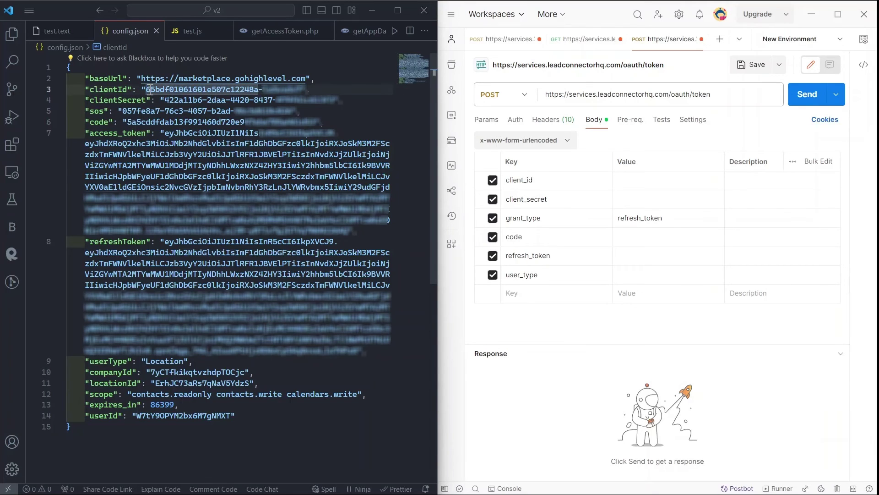
{"action": "key", "text": "ctrl+shift+Right"}
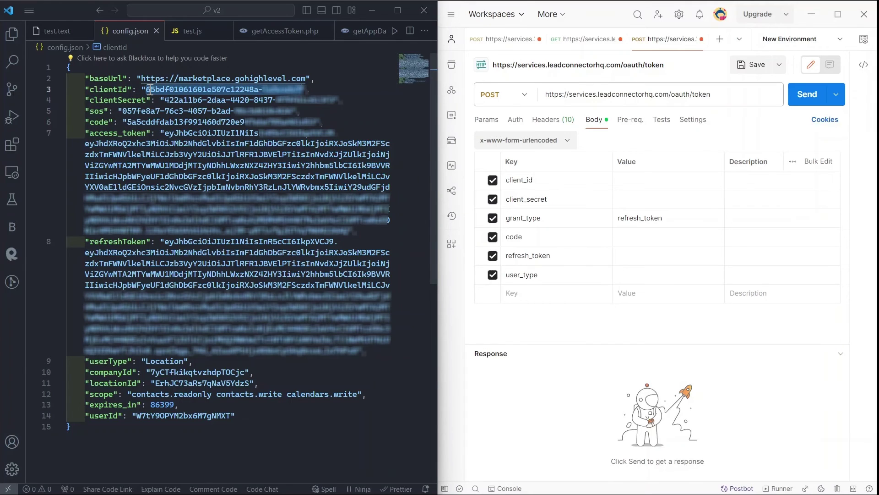
{"action": "left_click", "coordinate": [618, 180]}
{"action": "key", "text": "ctrl+v"}
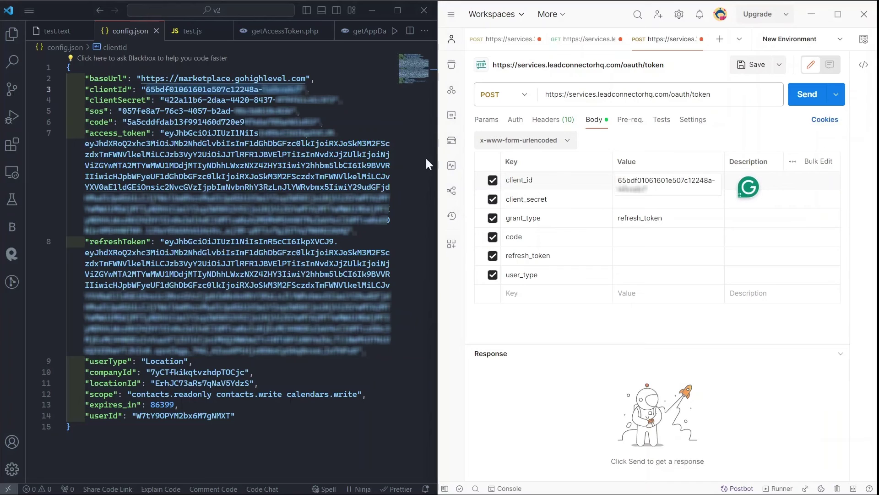
Copy the client secret and authorization code from config.json into the client_secret and code parameters in Postman
{"action": "double_click", "coordinate": [164, 100]}
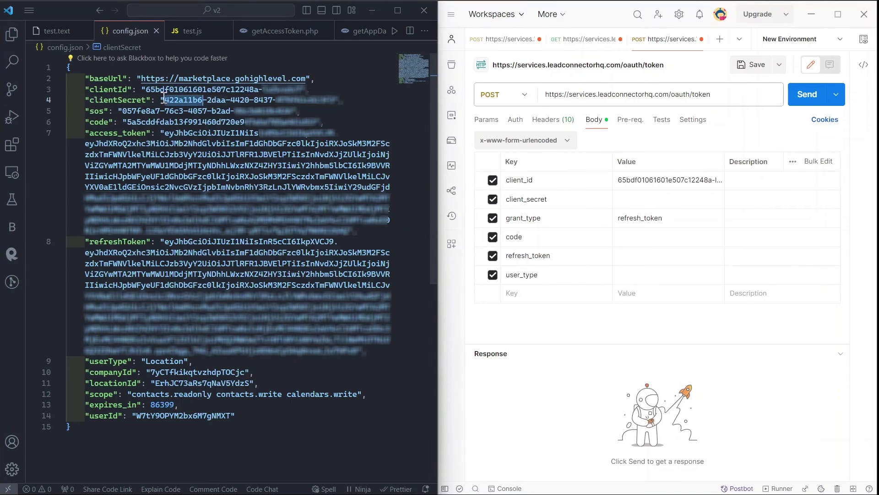
{"action": "key", "text": "ctrl+shift+Right"}
{"action": "key", "text": "ctrl+shift+Right"}
{"action": "key", "text": "ctrl+shift+Right"}
{"action": "key", "text": "ctrl+shift+Right"}
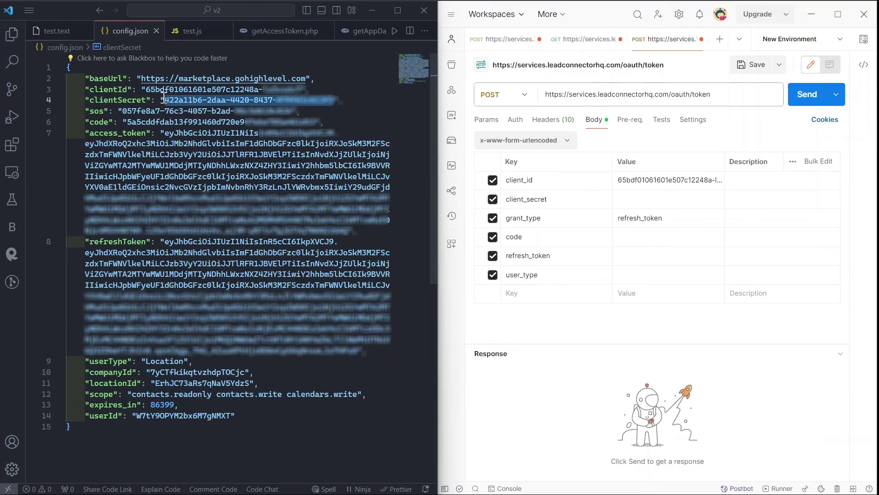
{"action": "left_click", "coordinate": [637, 195]}
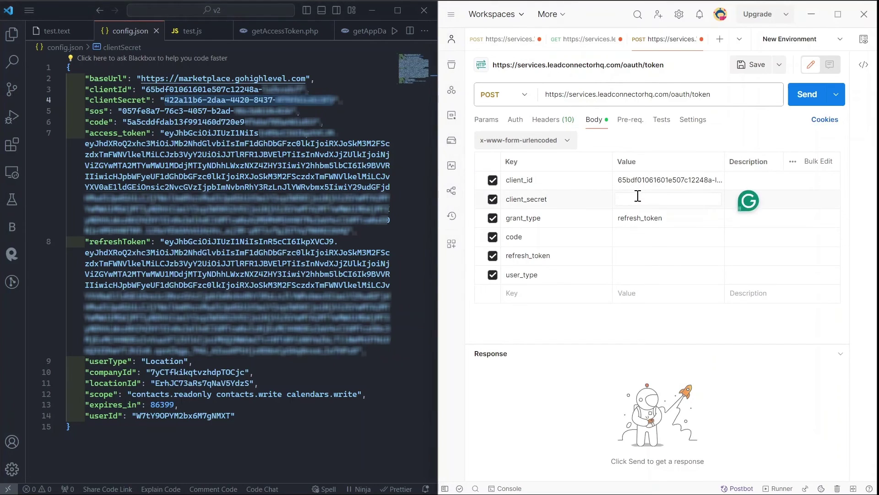
{"action": "key", "text": "ctrl+v"}
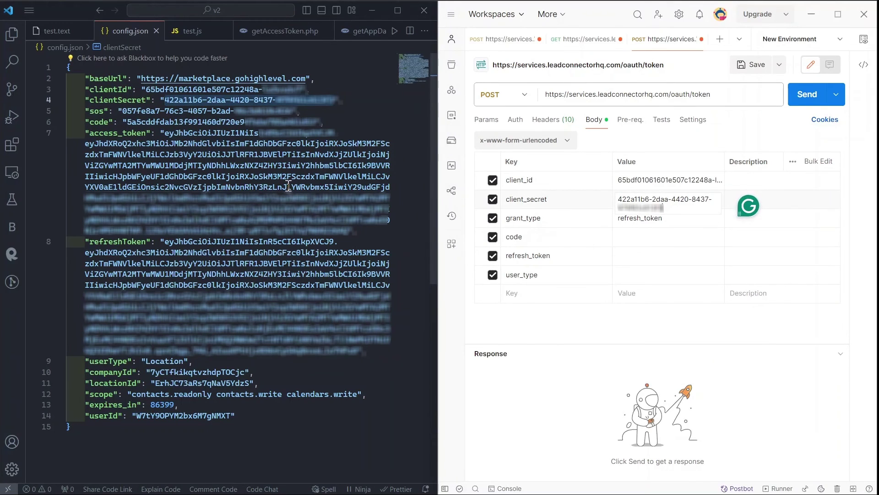
{"action": "double_click", "coordinate": [139, 121]}
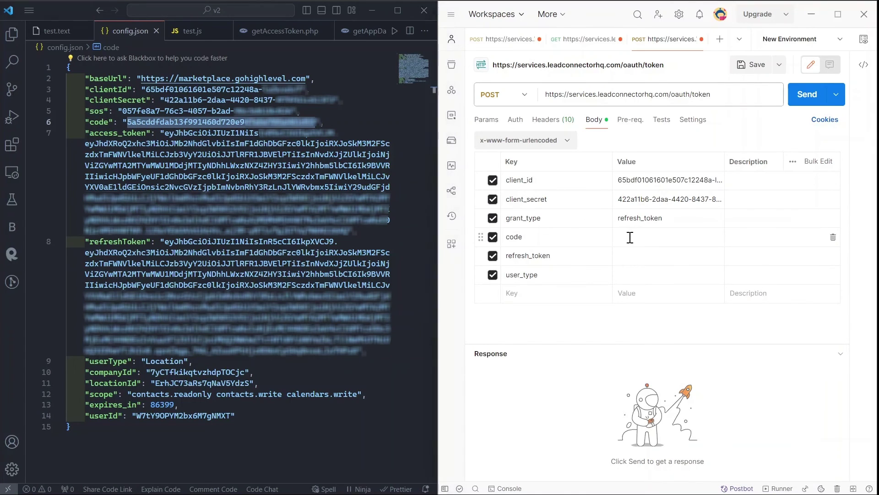
{"action": "key", "text": "ctrl+v"}
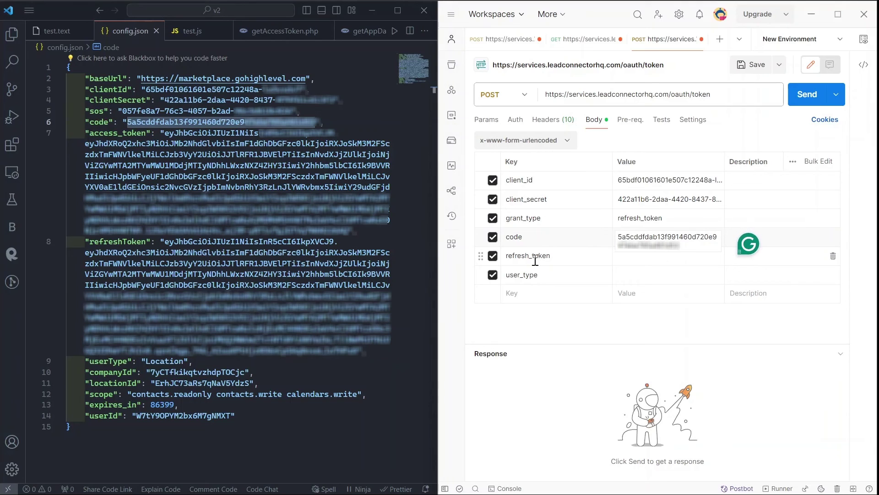
Copy the whole refresh token from config.json into the refresh_token parameter of the Postman request
{"action": "left_click", "coordinate": [164, 241]}
{"action": "key", "text": "shift+Down"}
{"action": "key", "text": "shift+Down"}
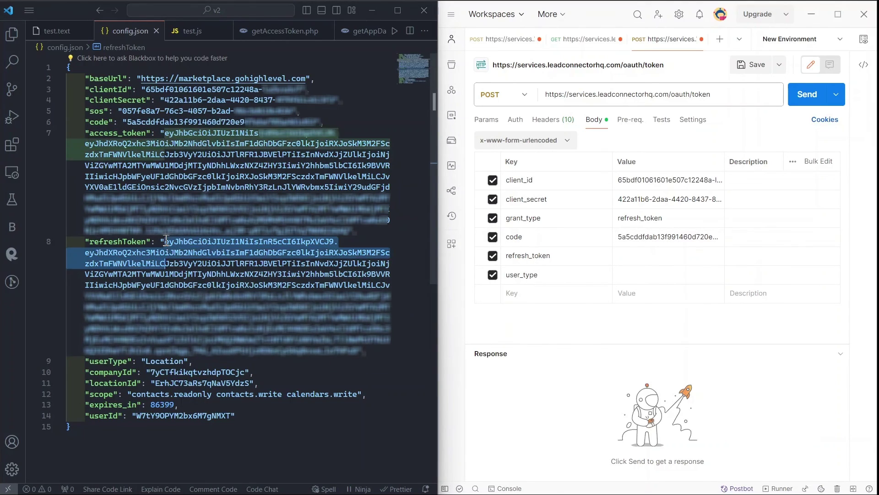
{"action": "key", "text": "shift+Down"}
{"action": "key", "text": "shift+Down"}
{"action": "key", "text": "shift+Down"}
{"action": "key", "text": "shift+Down"}
{"action": "key", "text": "shift+Down"}
{"action": "key", "text": "shift+Down"}
{"action": "key", "text": "shift+Down"}
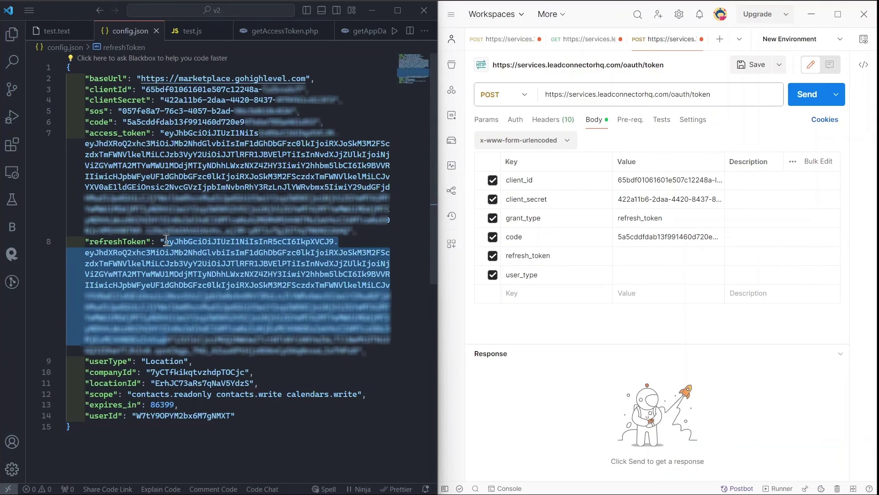
{"action": "key", "text": "shift+Down"}
{"action": "key", "text": "shift+End"}
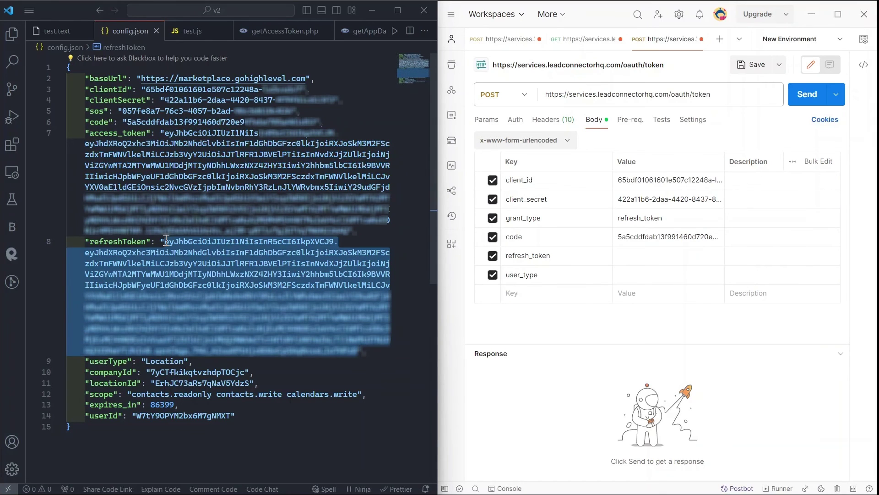
{"action": "left_click", "coordinate": [626, 256]}
{"action": "key", "text": "ctrl+v"}
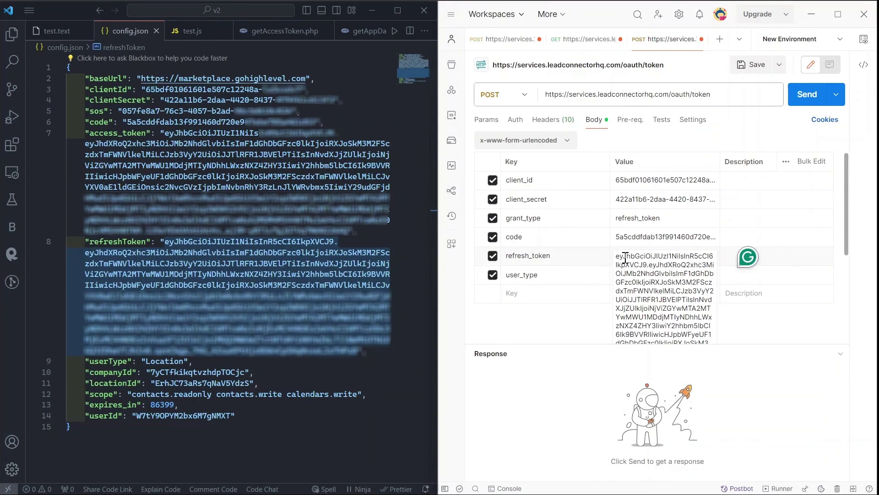
{"action": "left_click", "coordinate": [570, 259]}
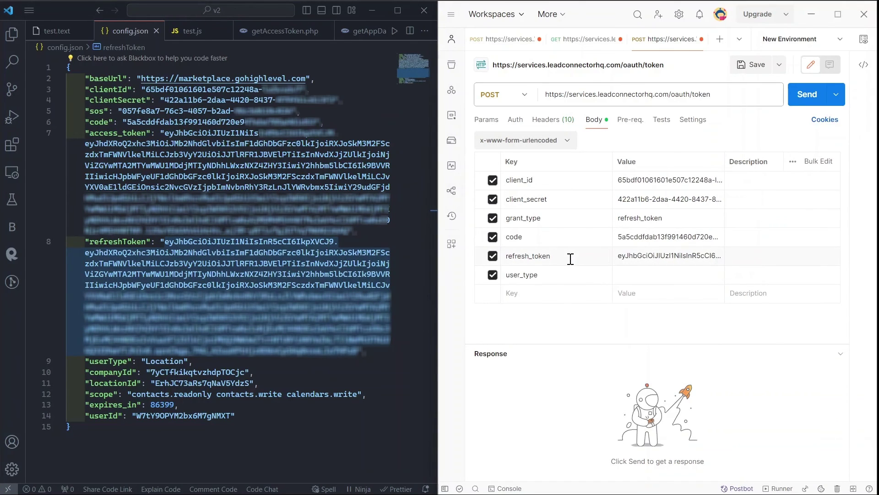
Set the user_type parameter of the Postman token request to Location
{"action": "left_click", "coordinate": [632, 277]}
{"action": "type", "text": "Loca"}
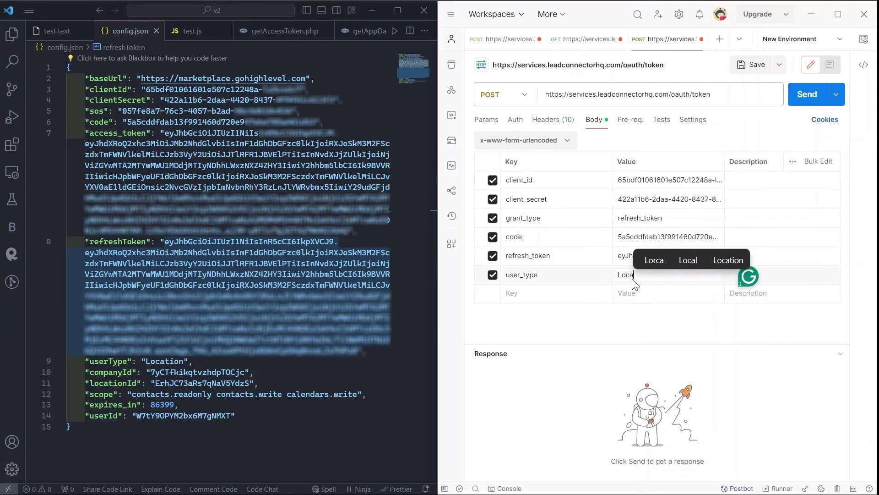
{"action": "type", "text": "t"}
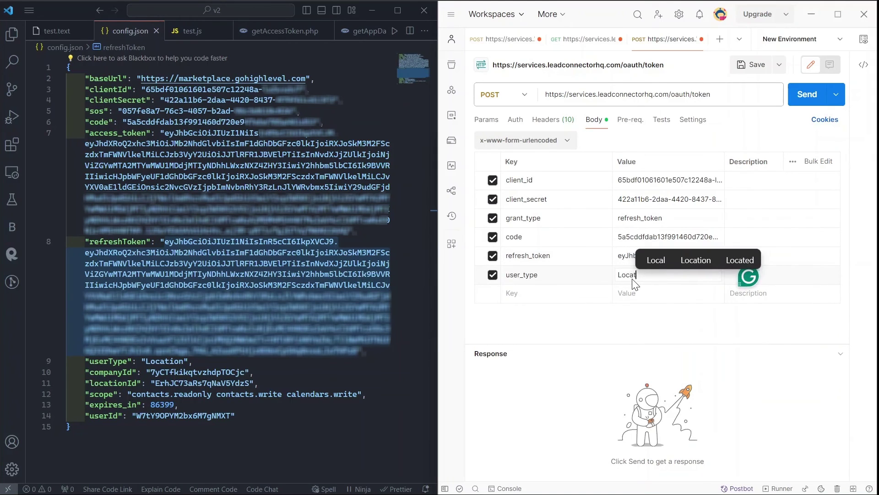
{"action": "type", "text": "opo"}
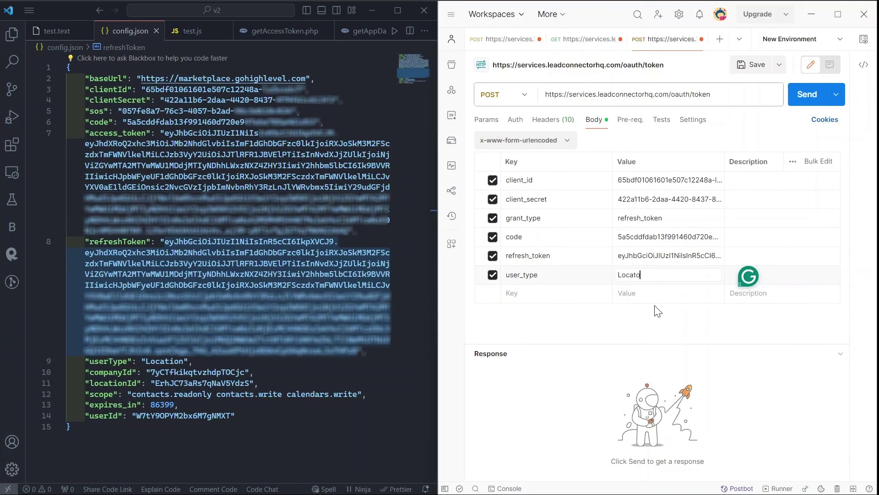
{"action": "type", "text": "nion"}
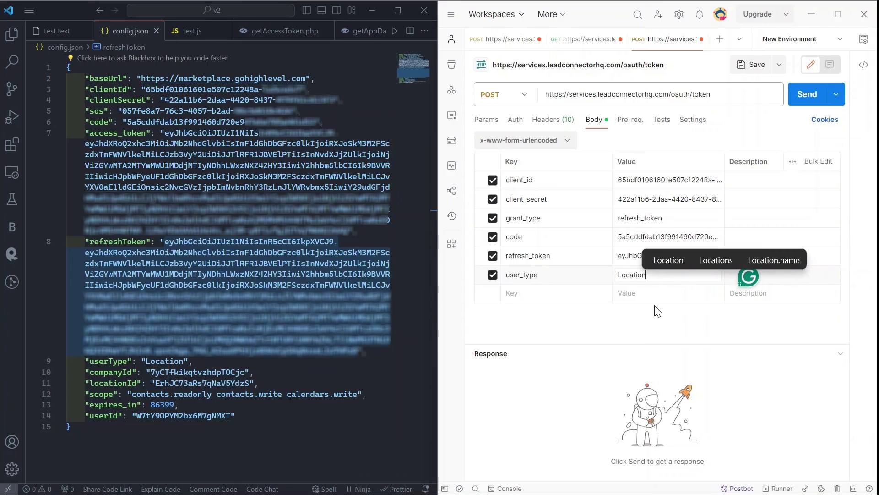
Send the refresh_token POST request to the oauth/token endpoint and enlarge the response area to show both returned tokens
{"action": "left_click", "coordinate": [634, 341]}
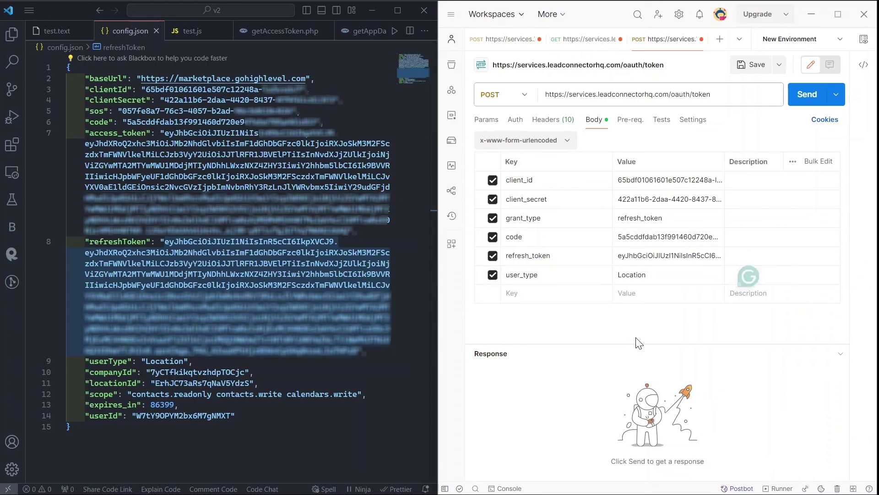
{"action": "left_click", "coordinate": [806, 96]}
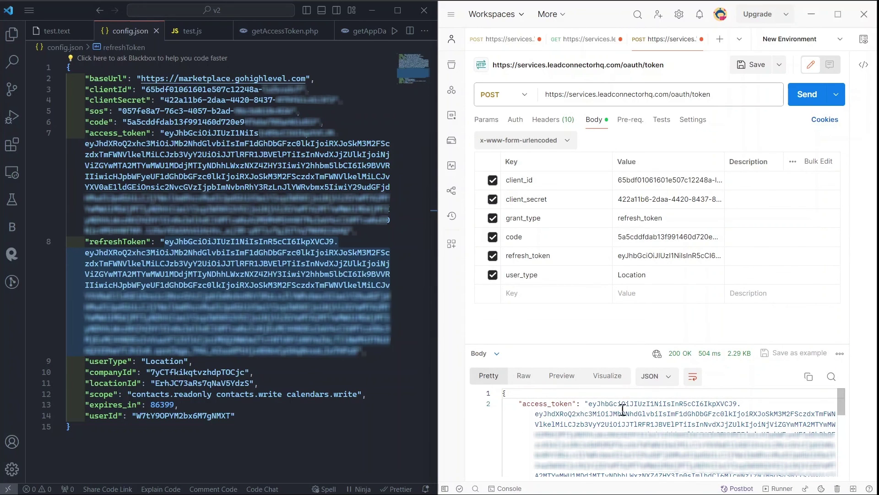
{"action": "left_click_drag", "start_coordinate": [684, 256], "coordinate": [664, 166]}
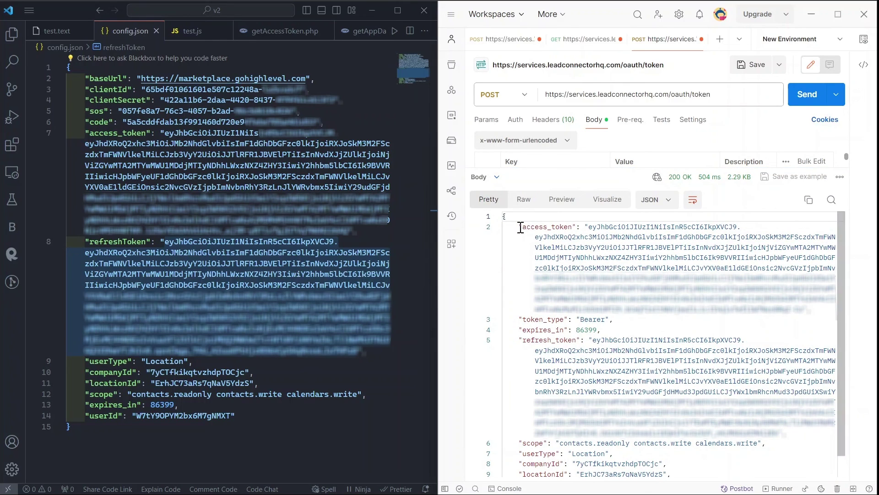
Examine the new access_token and refresh_token entries in the Postman response
{"action": "left_click_drag", "start_coordinate": [521, 227], "coordinate": [810, 309]}
{"action": "key", "text": "ctrl+c"}
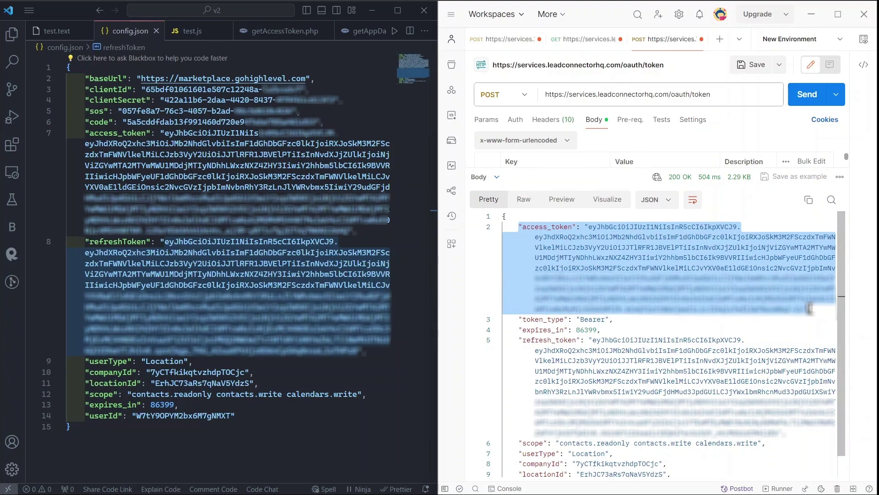
{"action": "scroll", "coordinate": [527, 323], "scroll_direction": "down", "scroll_amount": 1}
{"action": "left_click", "coordinate": [526, 320]}
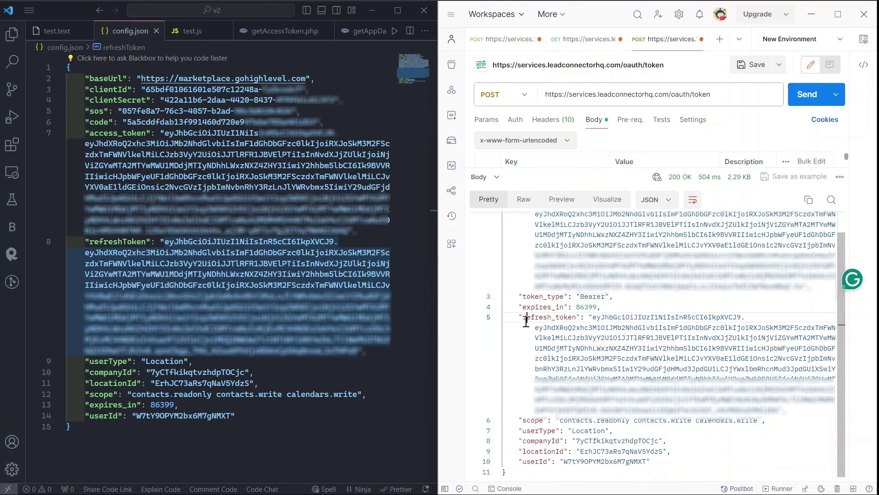
{"action": "left_click_drag", "start_coordinate": [526, 321], "coordinate": [786, 409]}
{"action": "scroll", "coordinate": [786, 406], "scroll_direction": "up", "scroll_amount": 1}
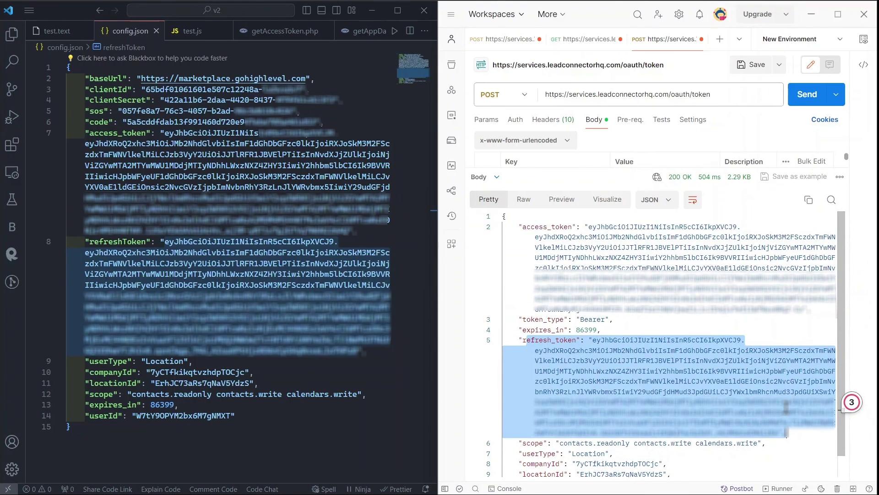
Replace the access_token value in config.json with the new access token from the Postman response and save the file
{"action": "left_click", "coordinate": [592, 228]}
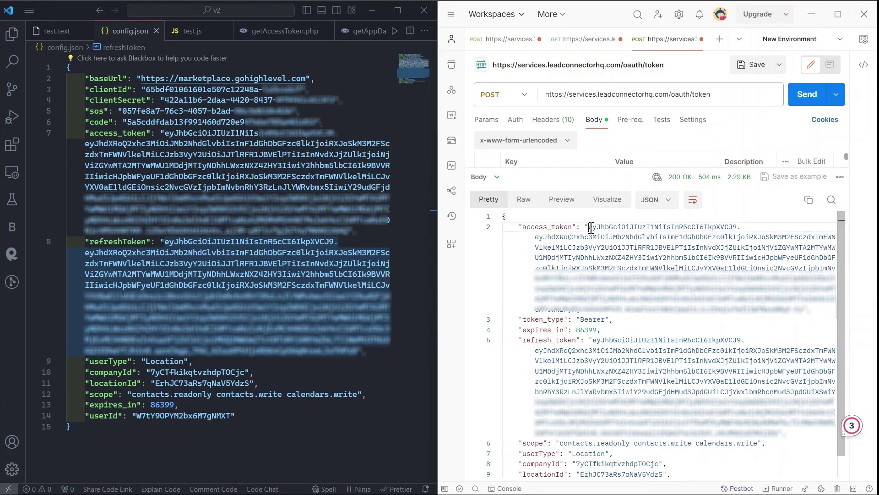
{"action": "double_click", "coordinate": [591, 228]}
{"action": "left_click_drag", "start_coordinate": [591, 227], "coordinate": [805, 309]}
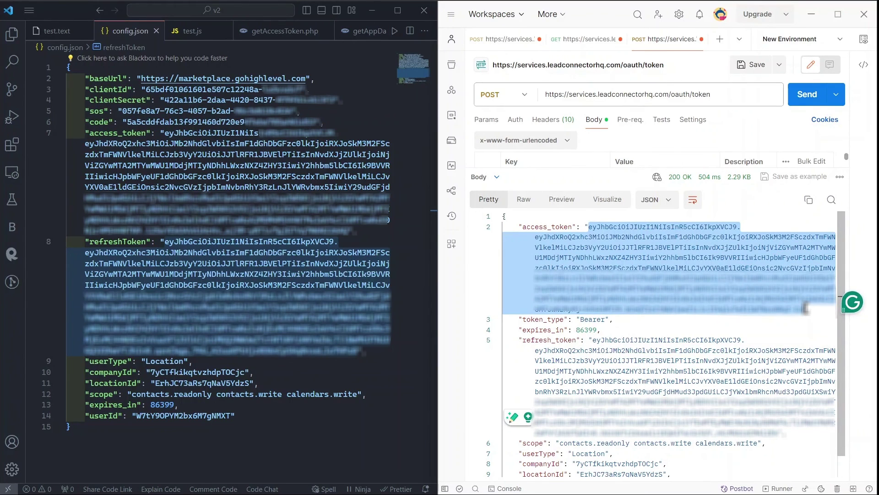
{"action": "left_click", "coordinate": [168, 133]}
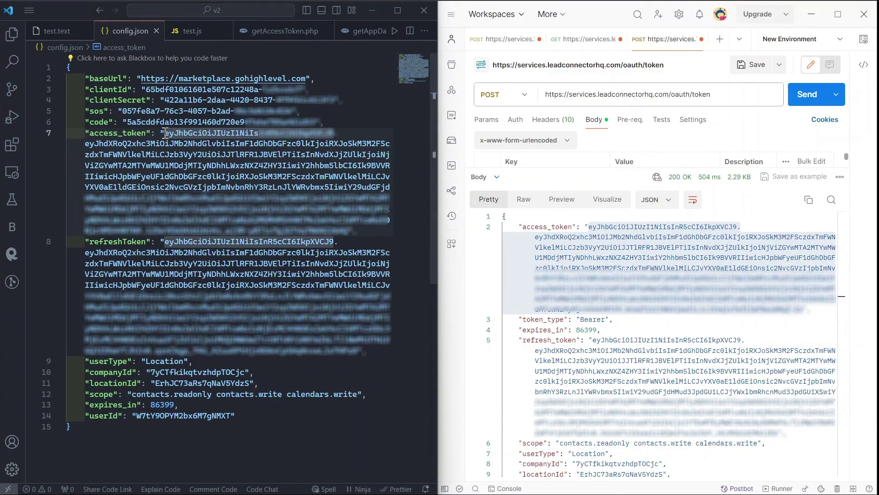
{"action": "left_click_drag", "start_coordinate": [164, 133], "coordinate": [352, 236]}
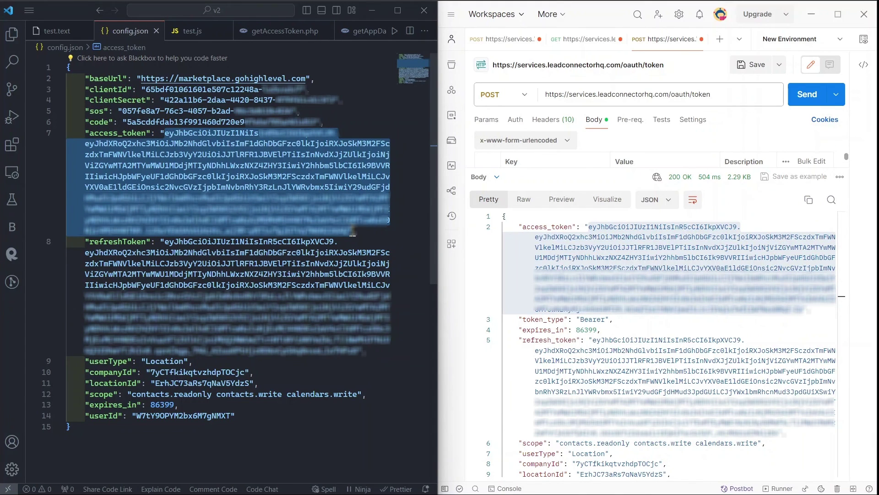
{"action": "key", "text": "ctrl+v"}
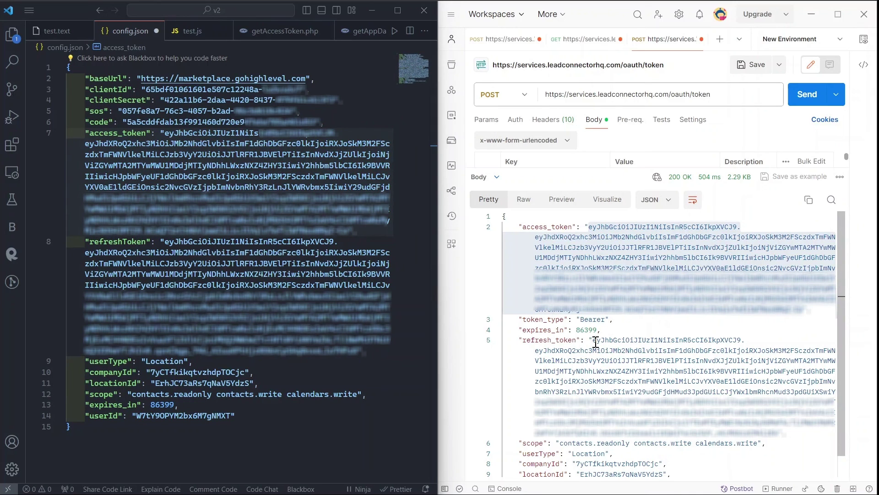
{"action": "key", "text": "ctrl+s"}
Replace the refreshToken value in config.json with the new refresh token from the Postman response
{"action": "left_click_drag", "start_coordinate": [596, 342], "coordinate": [777, 431]}
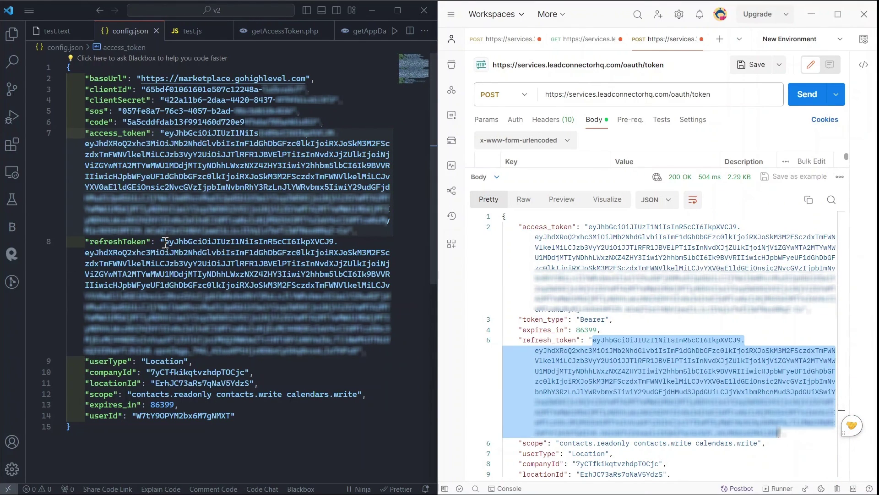
{"action": "left_click_drag", "start_coordinate": [165, 243], "coordinate": [347, 357]}
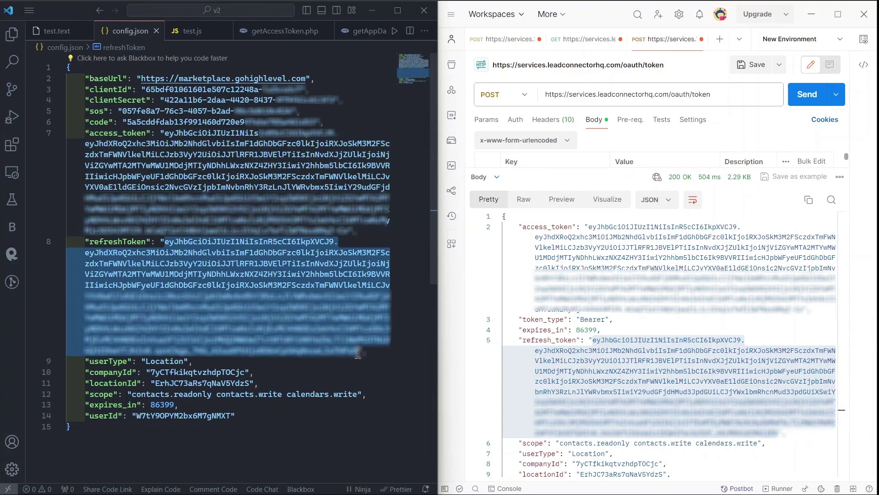
{"action": "key", "text": "ctrl+v"}
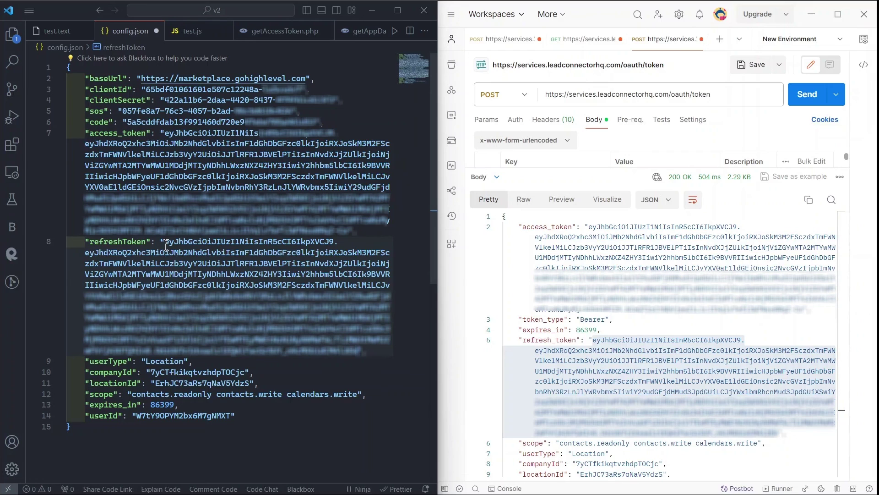
{"action": "left_click_drag", "start_coordinate": [165, 242], "coordinate": [356, 361]}
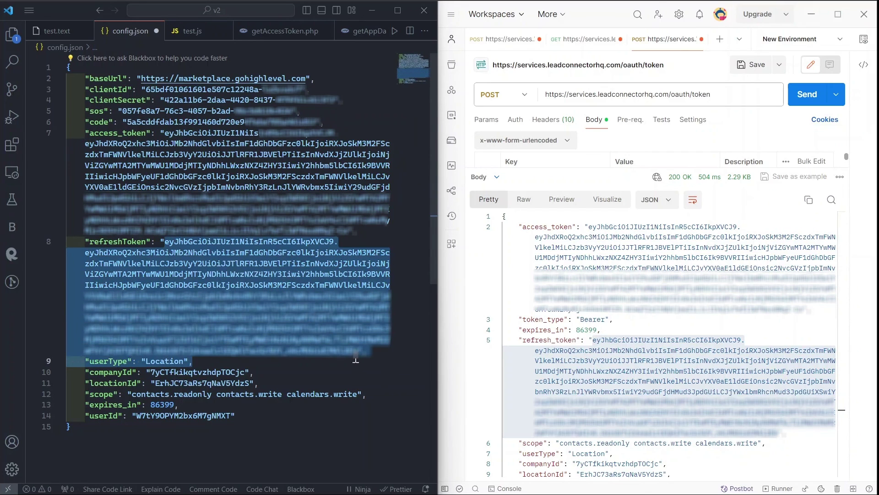
{"action": "scroll", "coordinate": [681, 395], "scroll_direction": "down", "scroll_amount": 1}
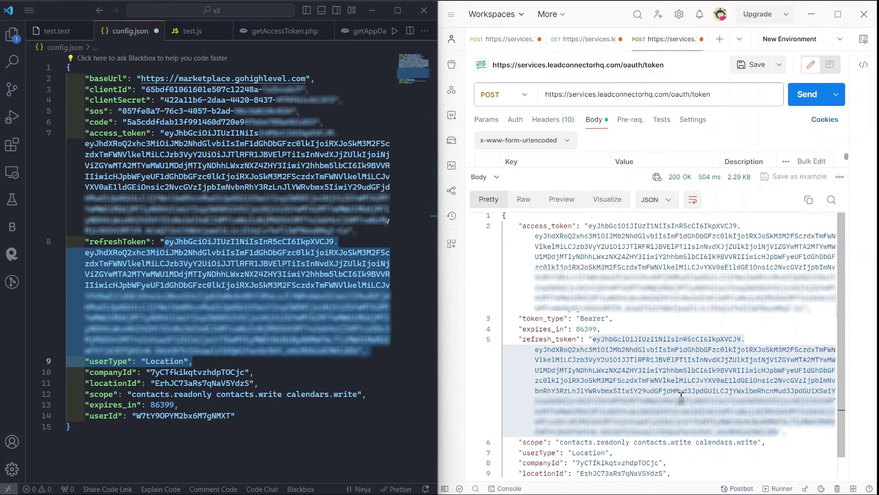
{"action": "scroll", "coordinate": [681, 394], "scroll_direction": "up", "scroll_amount": 3}
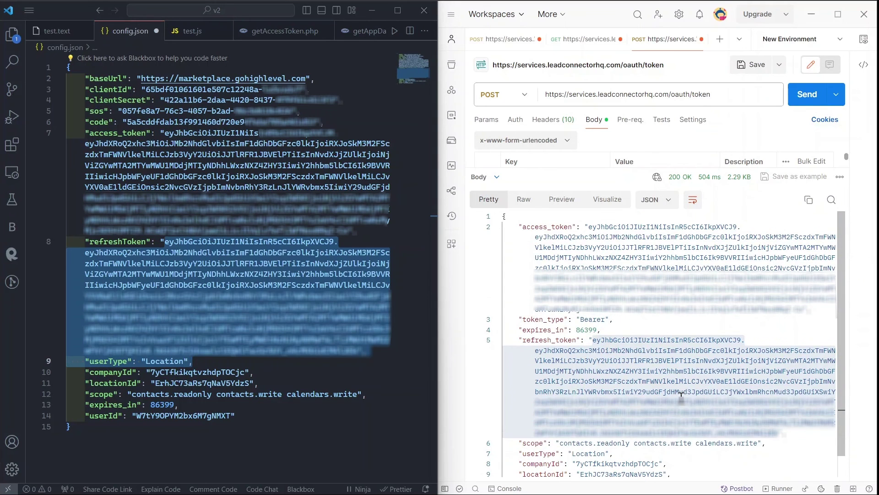